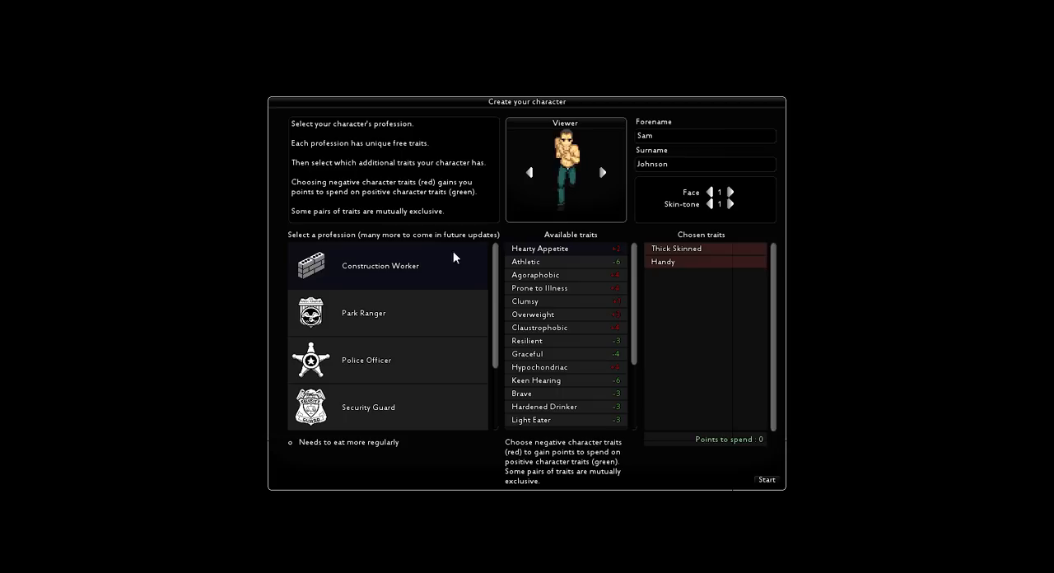
{"action": "mouse_move", "coordinate": [705, 248]}
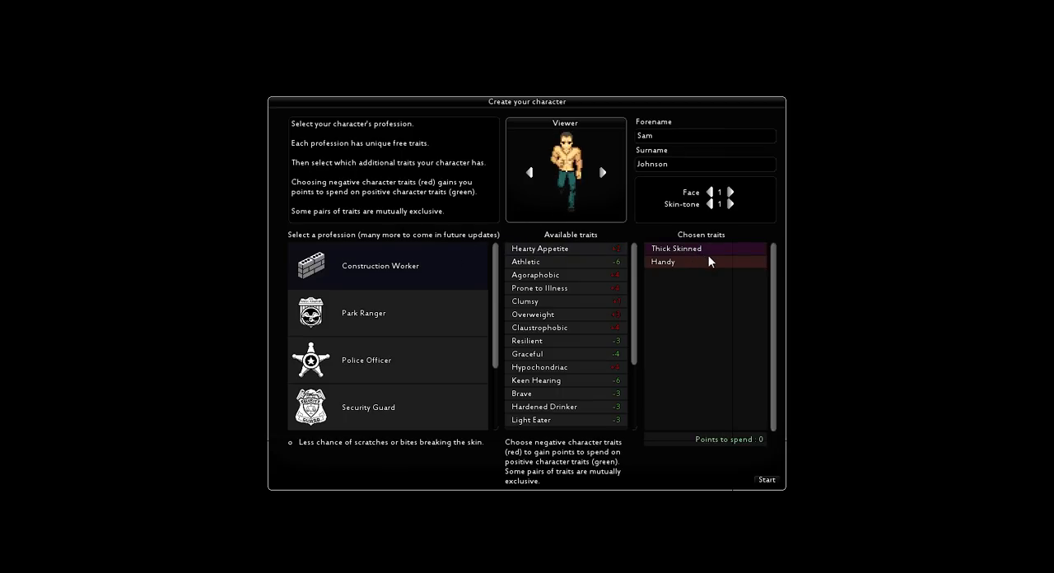
Select the Handy trait in the Chosen traits list to read its description
{"action": "left_click", "coordinate": [710, 261]}
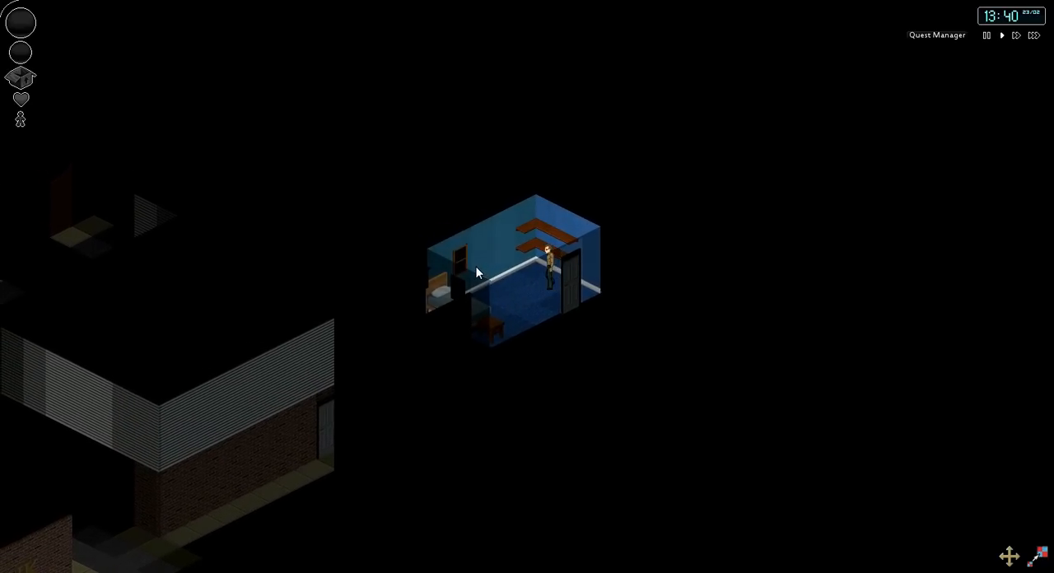
Walk from the bedside out through the door and zoom out and in to view the building exterior
{"action": "left_click", "coordinate": [450, 295]}
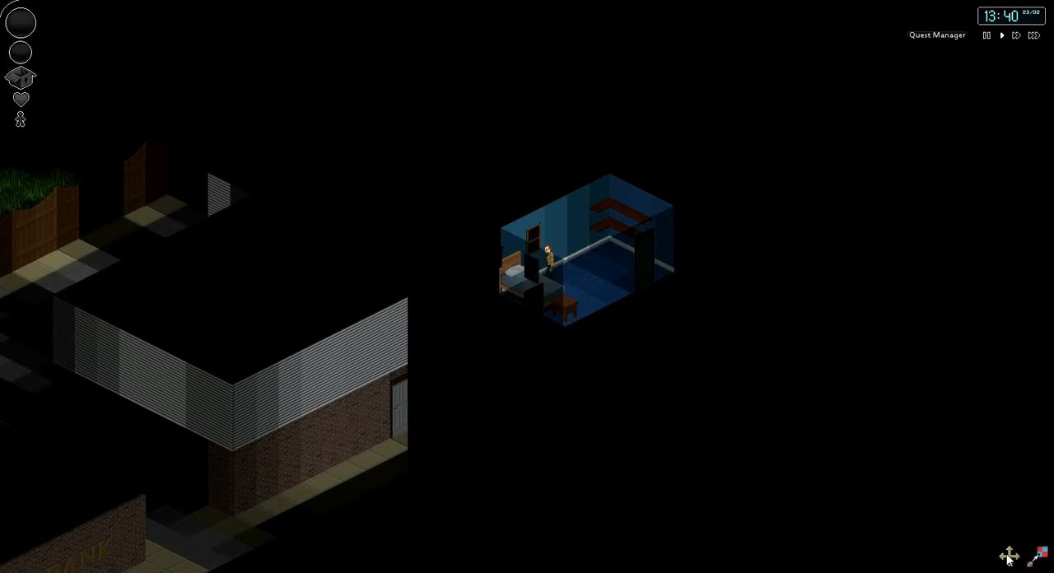
{"action": "left_click", "coordinate": [1043, 556]}
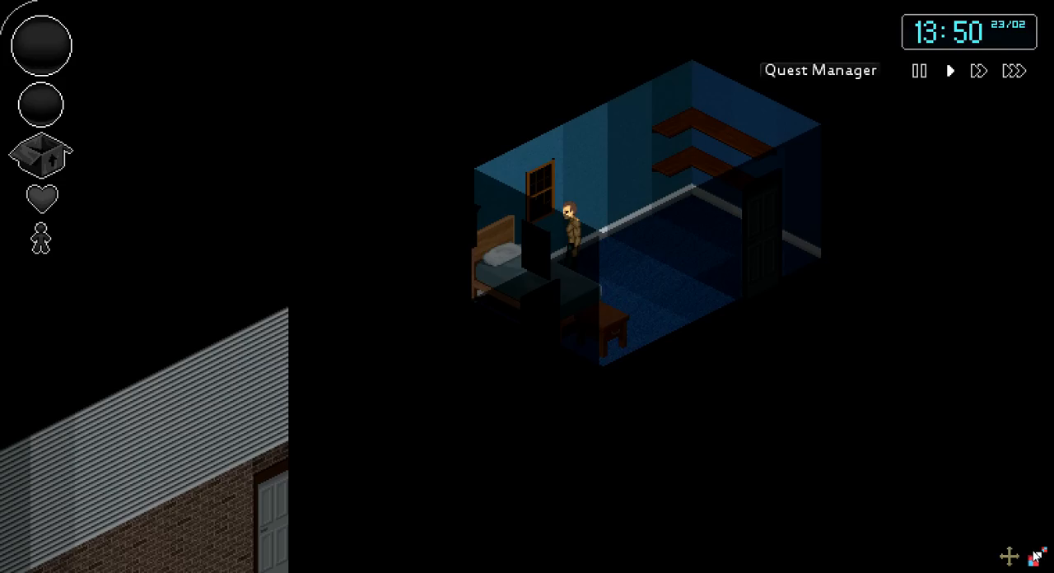
{"action": "key", "text": "d"}
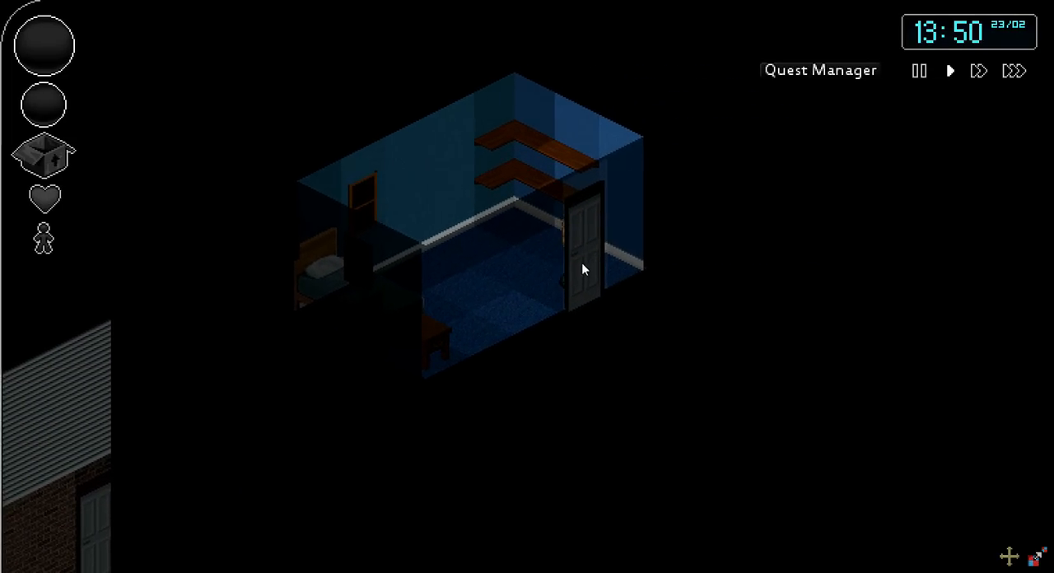
{"action": "key", "text": "i"}
{"action": "left_click", "coordinate": [593, 247]}
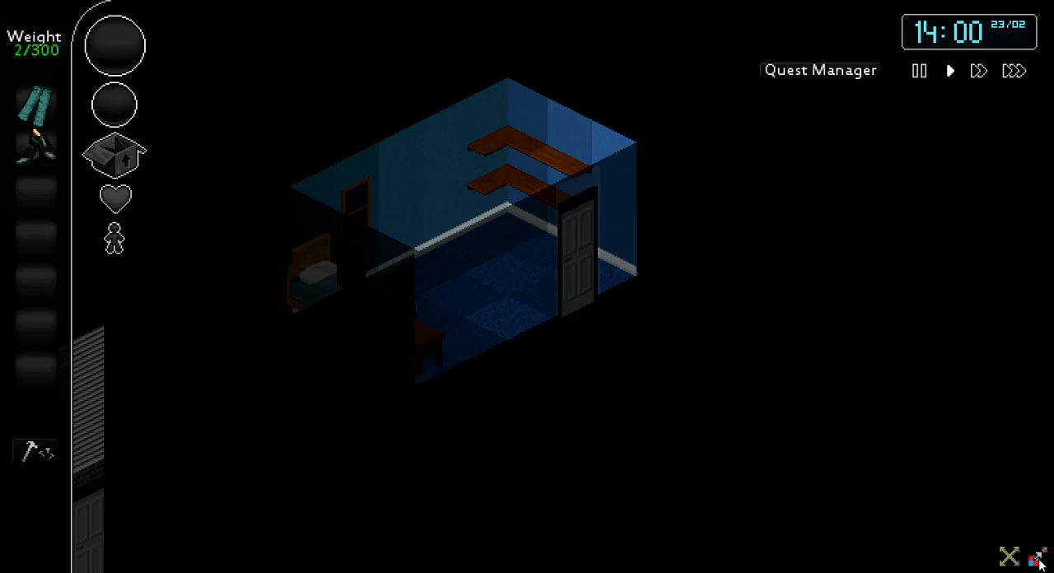
{"action": "left_click", "coordinate": [1039, 559]}
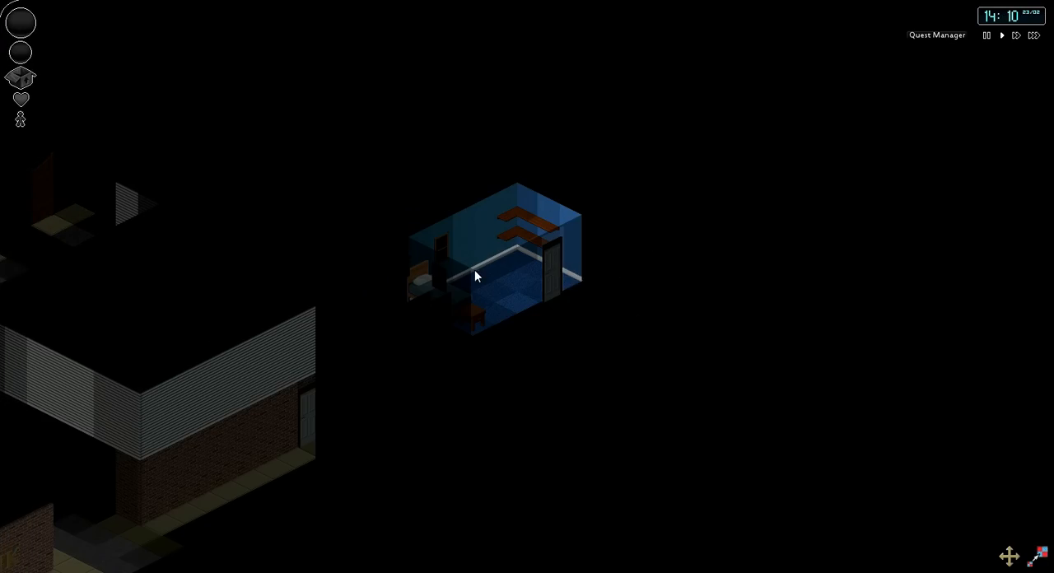
{"action": "left_click", "coordinate": [1048, 559]}
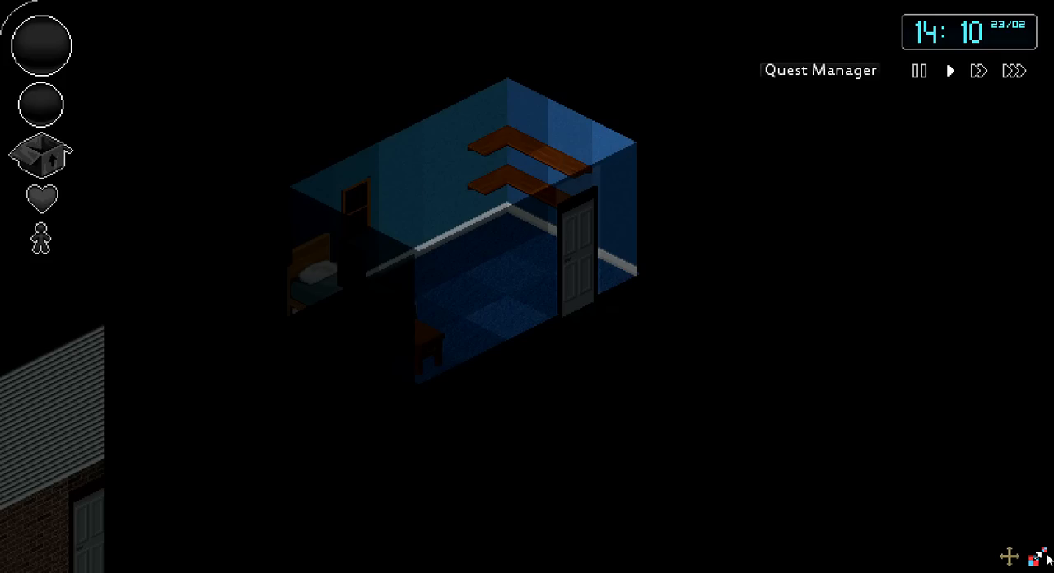
{"action": "left_click", "coordinate": [1047, 559]}
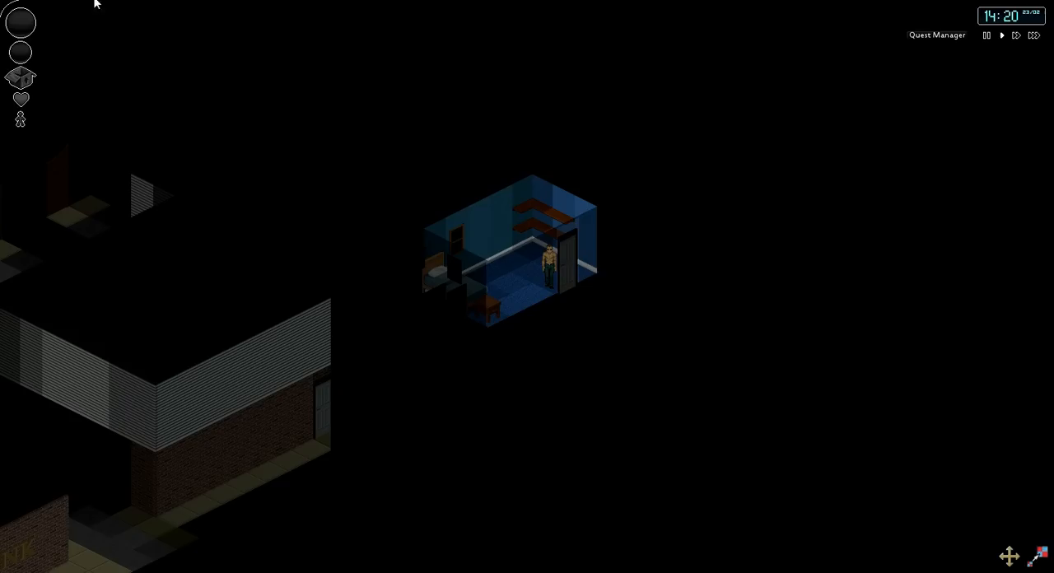
Briefly check the quest list and inventory, then walk the survivor back inside the room
{"action": "left_click", "coordinate": [943, 36]}
{"action": "left_click", "coordinate": [947, 38]}
{"action": "left_click", "coordinate": [552, 266]}
{"action": "key", "text": "i"}
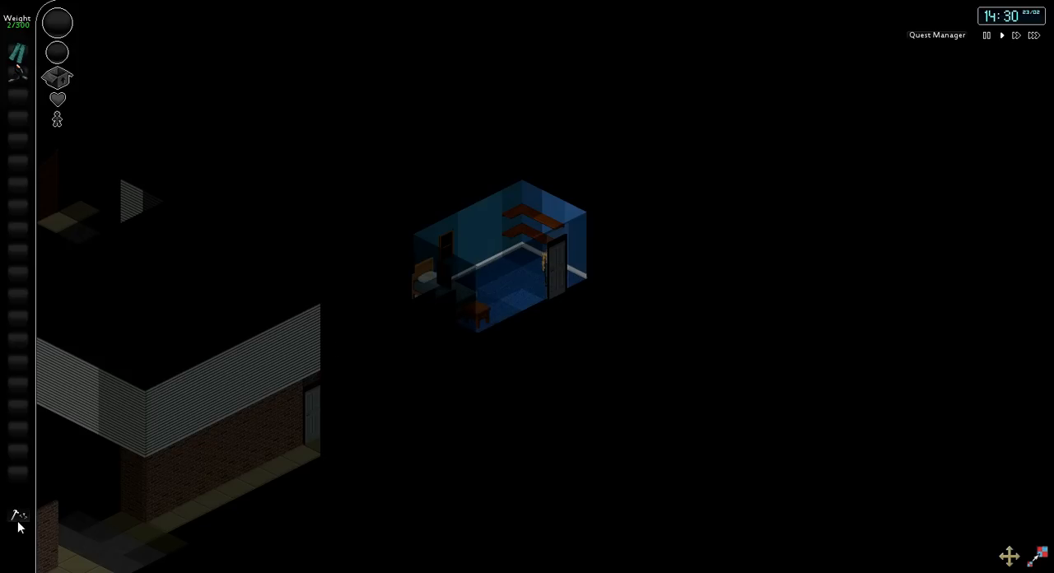
{"action": "left_click", "coordinate": [17, 515]}
{"action": "key", "text": "i"}
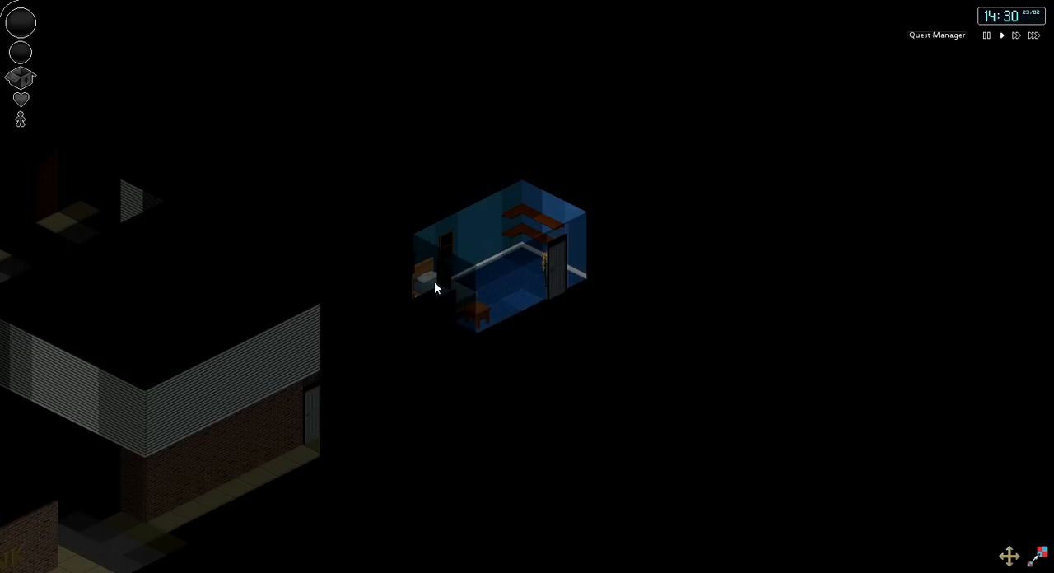
{"action": "left_click", "coordinate": [510, 289]}
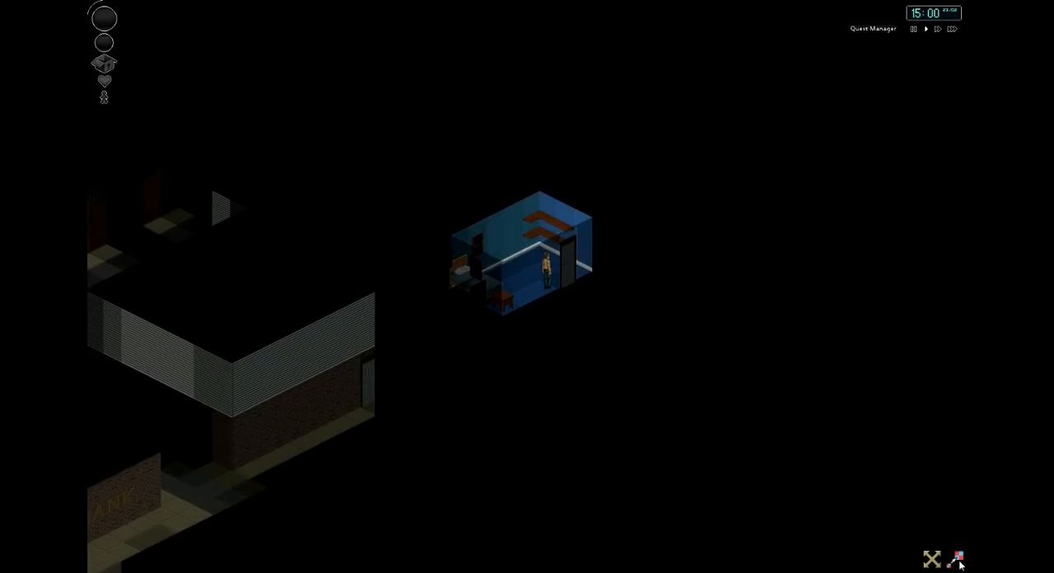
{"action": "left_click", "coordinate": [957, 560]}
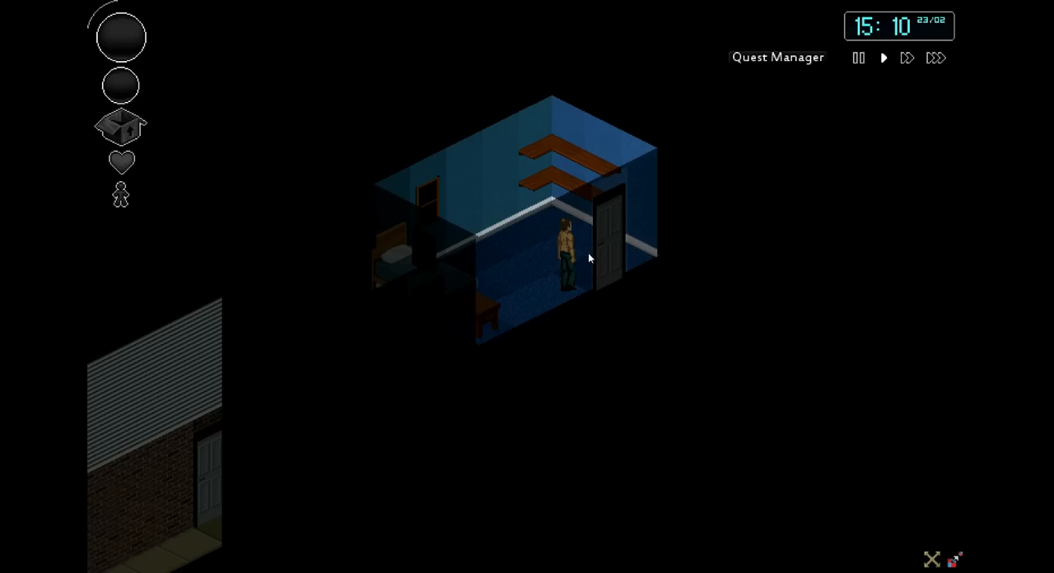
{"action": "left_click", "coordinate": [954, 560]}
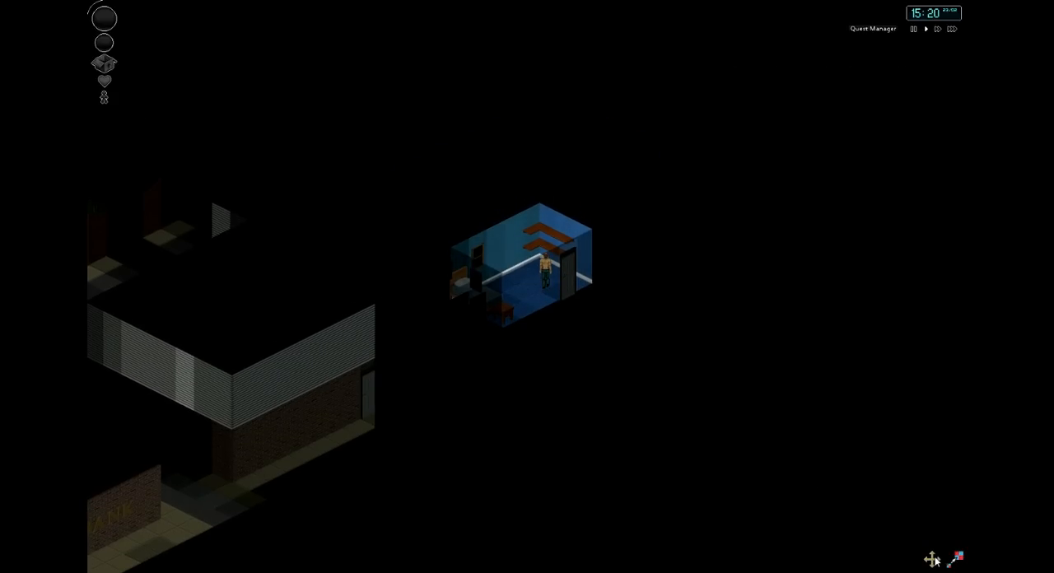
{"action": "left_click", "coordinate": [935, 560]}
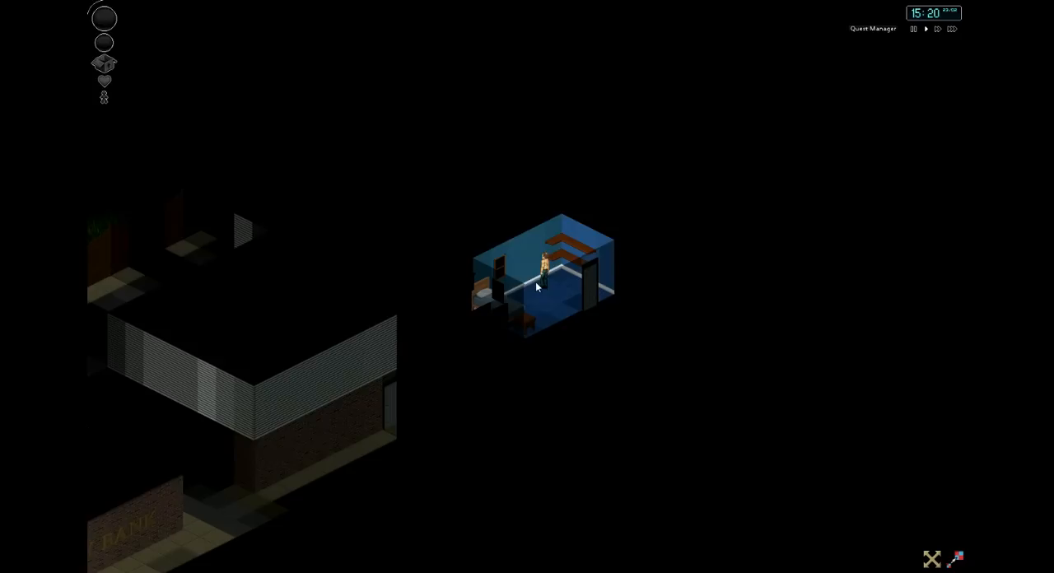
{"action": "left_click", "coordinate": [931, 560]}
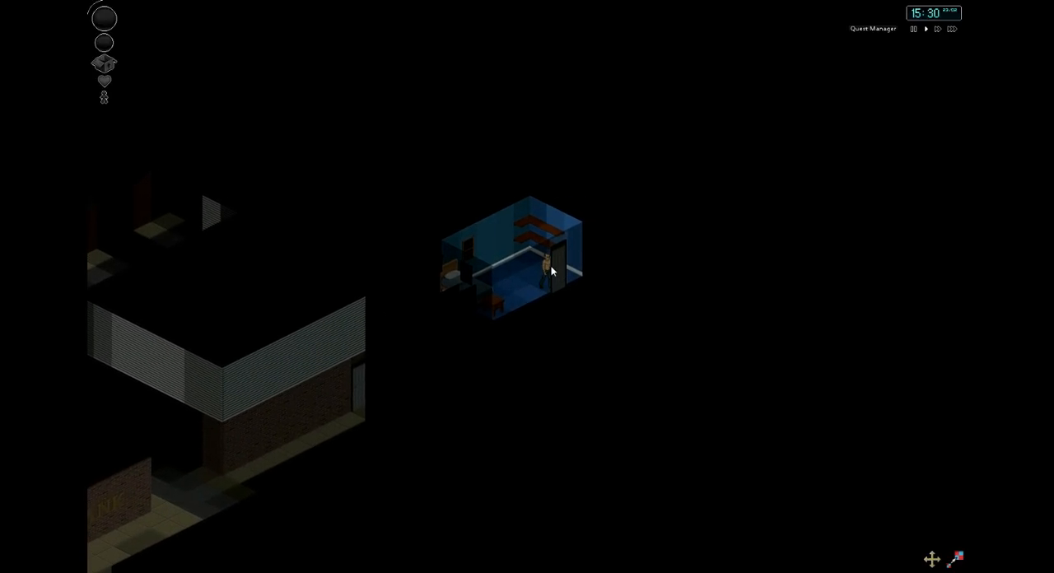
{"action": "left_click", "coordinate": [104, 64]}
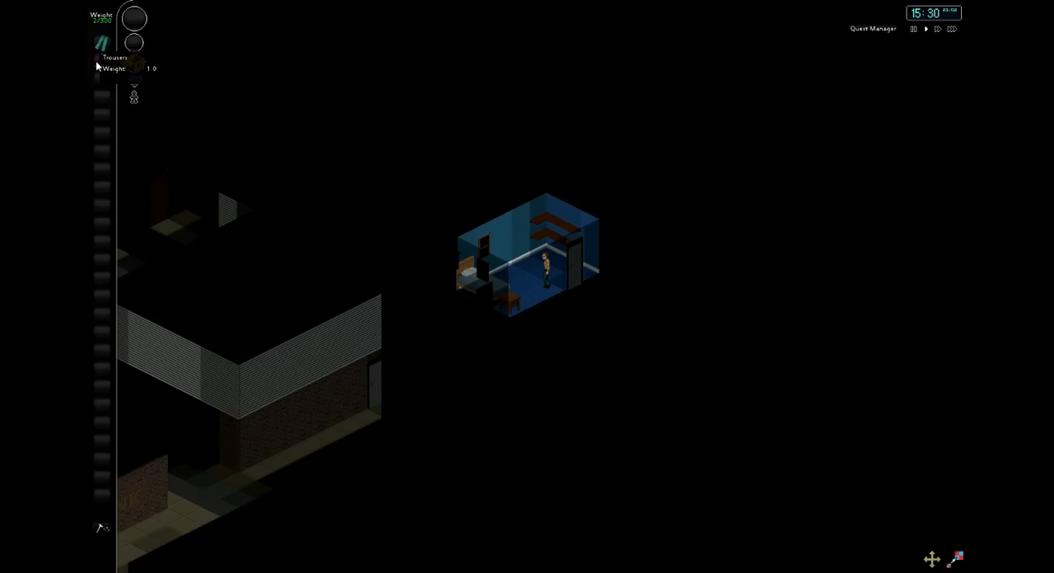
{"action": "left_click", "coordinate": [516, 266]}
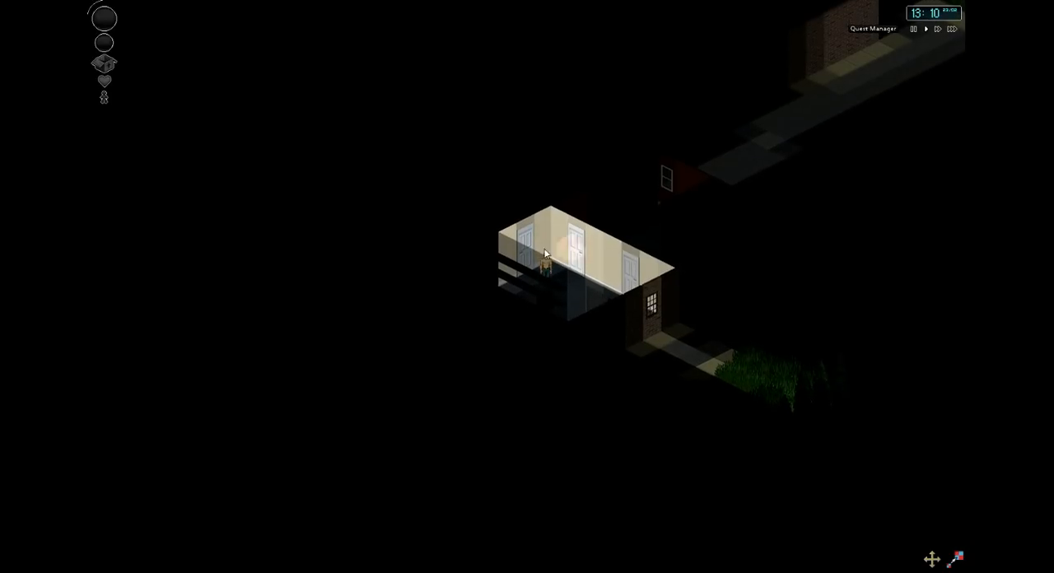
Go through the wooden door, cross the living room to the wardrobe and look inside it
{"action": "left_click", "coordinate": [535, 237]}
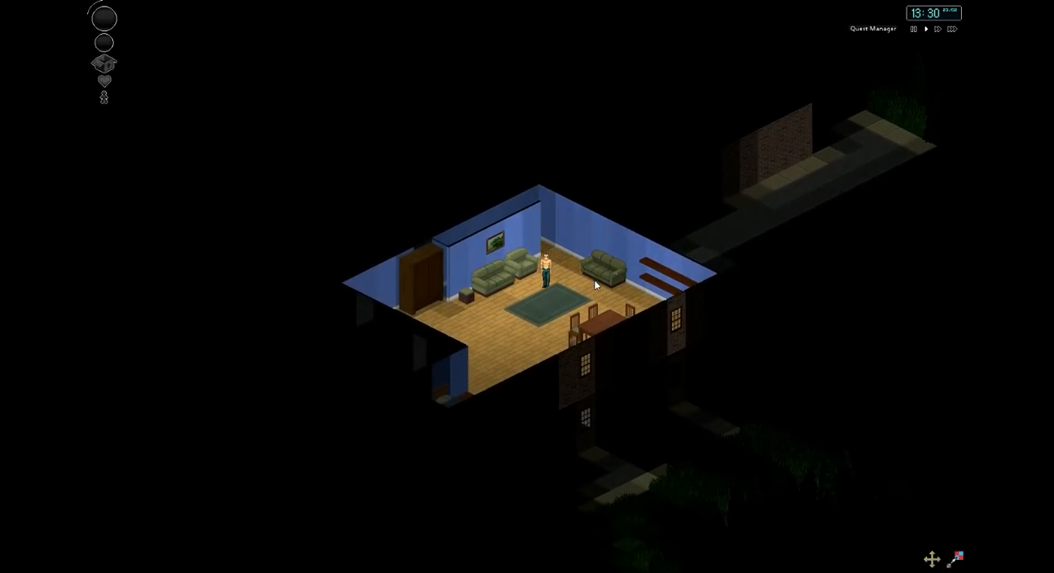
{"action": "left_click", "coordinate": [494, 313]}
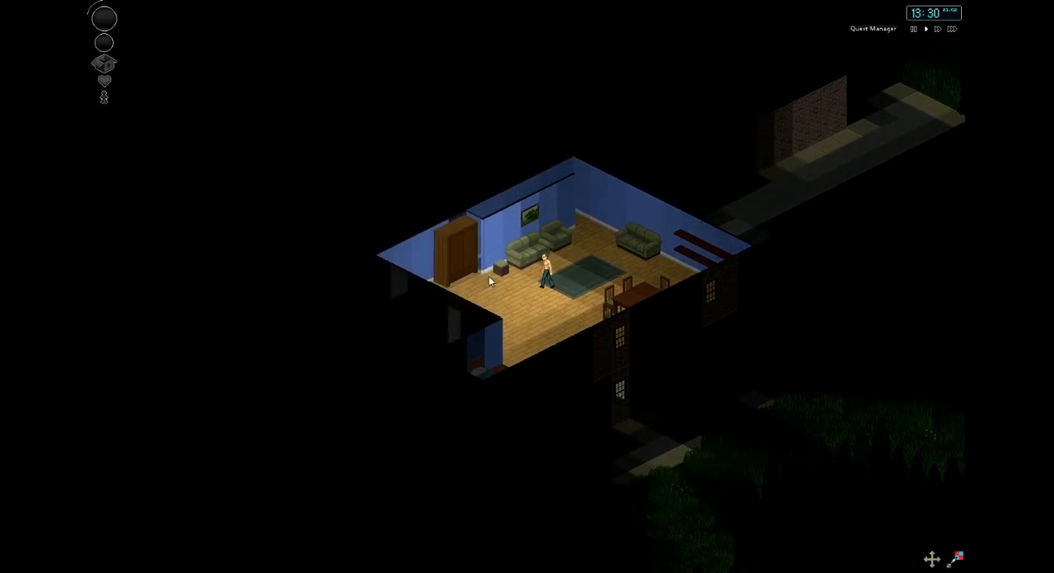
{"action": "left_click", "coordinate": [488, 276]}
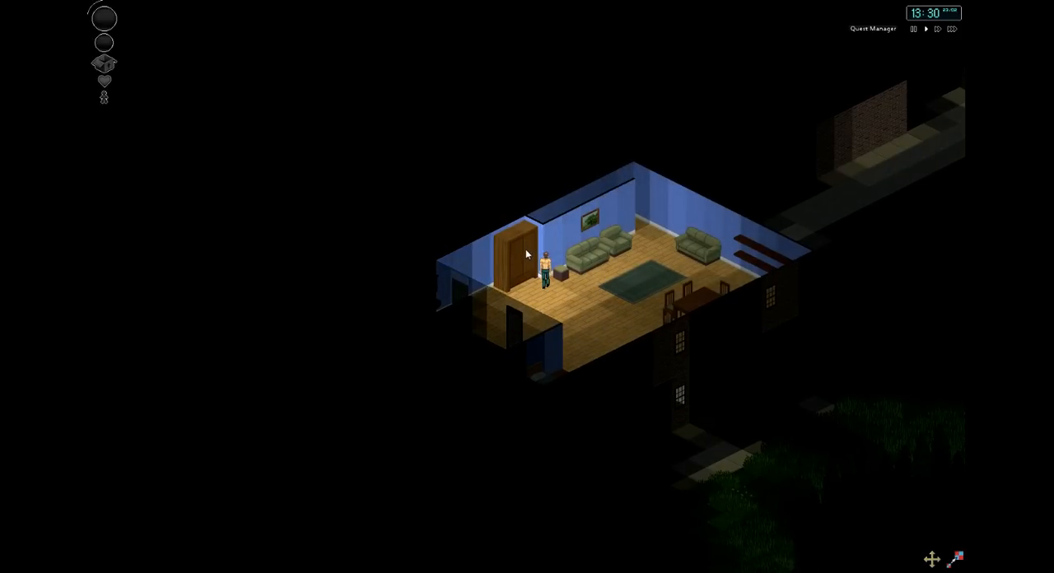
{"action": "left_click", "coordinate": [524, 250]}
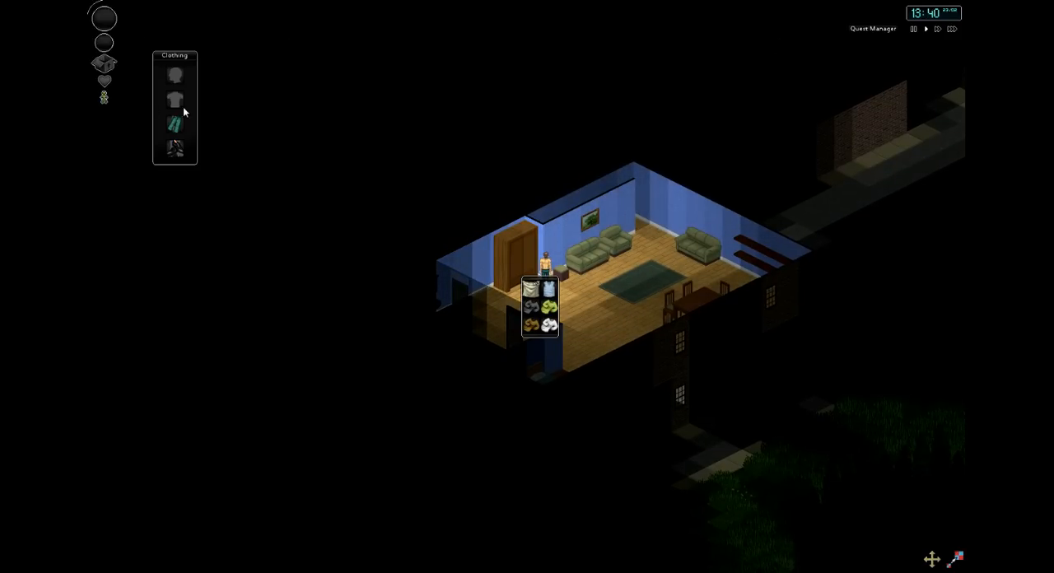
Put on the sweater from the wardrobe with the Clothing panel beside it, then check a second container
{"action": "left_click_drag", "start_coordinate": [166, 59], "coordinate": [697, 228]}
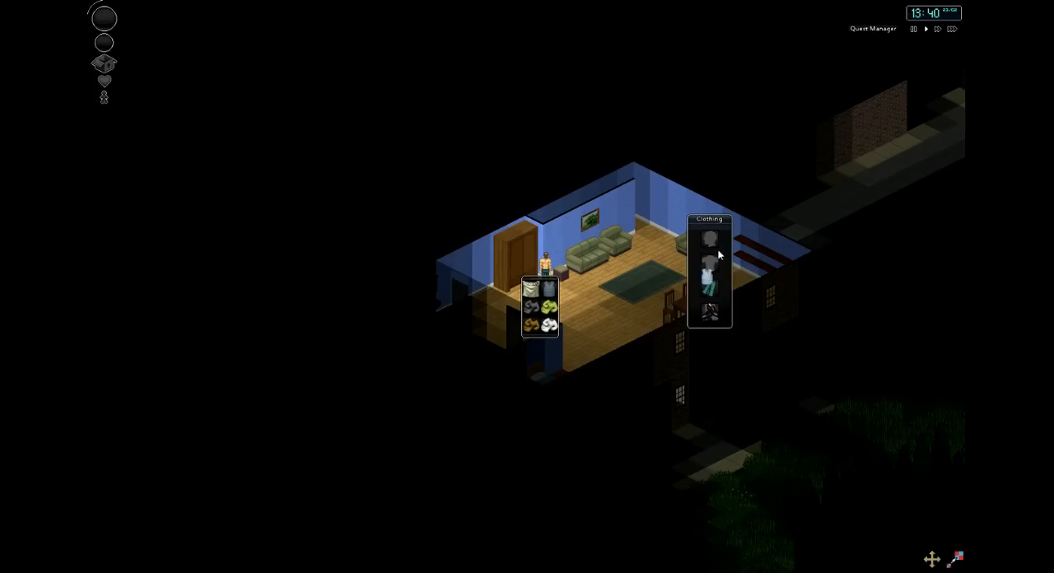
{"action": "left_click", "coordinate": [576, 313]}
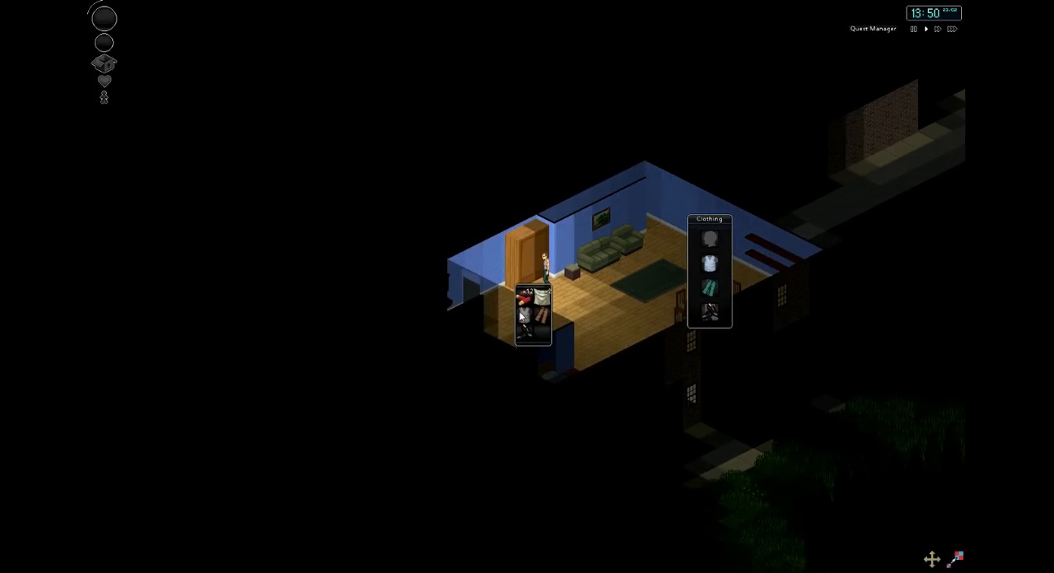
{"action": "left_click", "coordinate": [540, 257]}
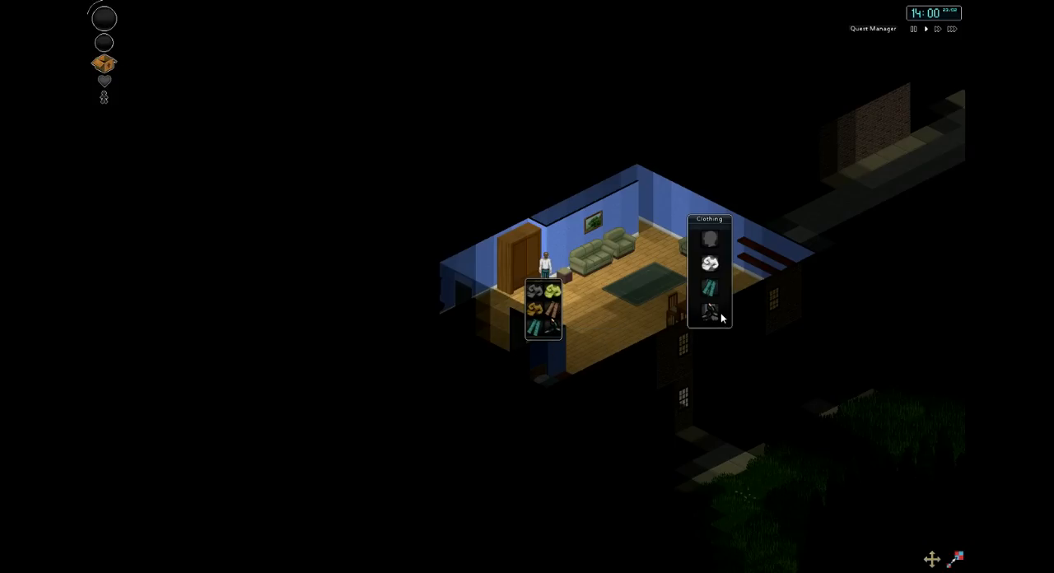
{"action": "left_click", "coordinate": [539, 294]}
{"action": "left_click", "coordinate": [522, 265]}
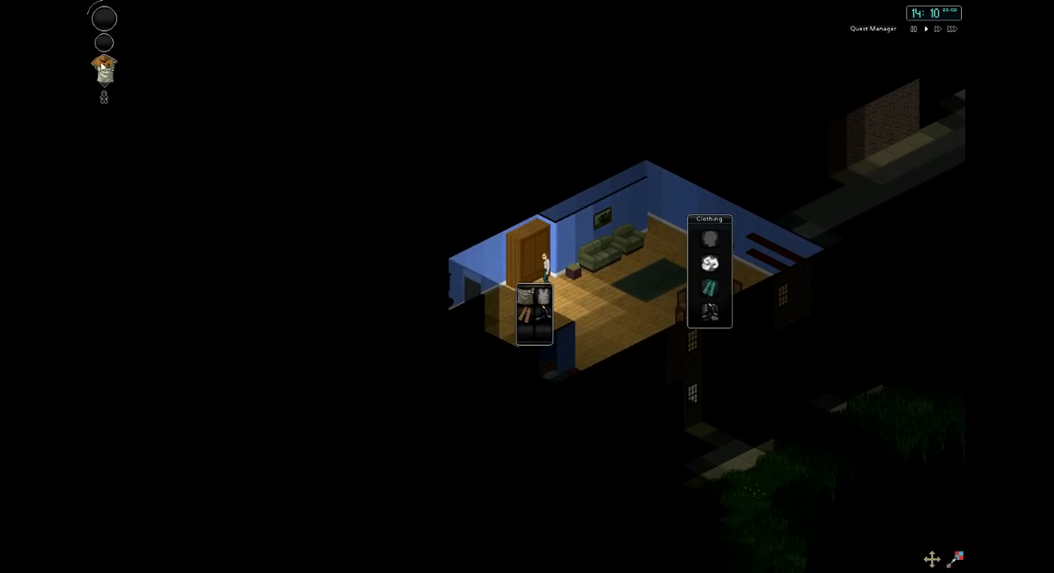
{"action": "left_click", "coordinate": [538, 298]}
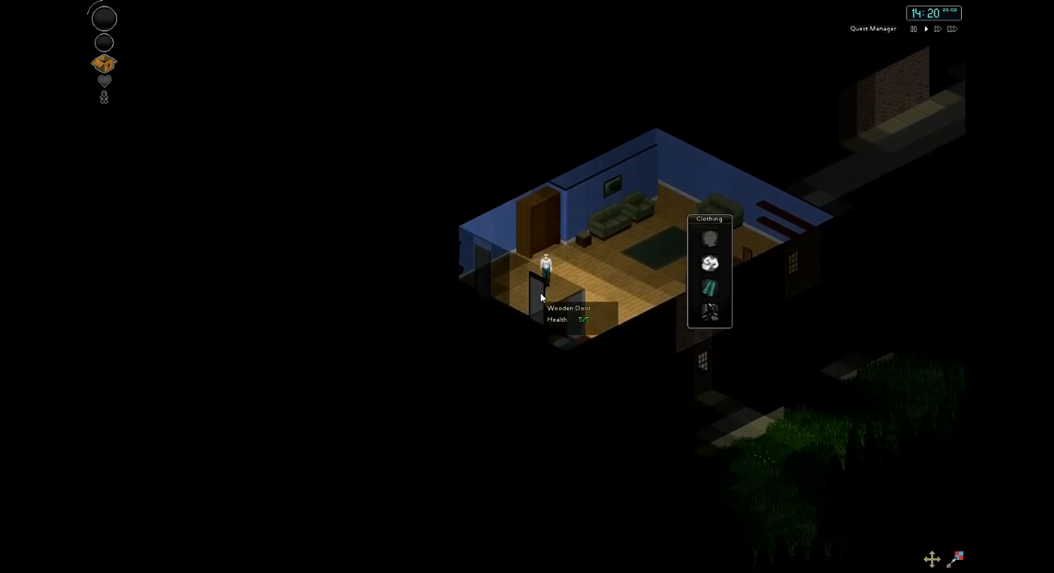
Check the hallway and a nearby container, then search the nightstand beside the bedroom bed
{"action": "left_click", "coordinate": [539, 274]}
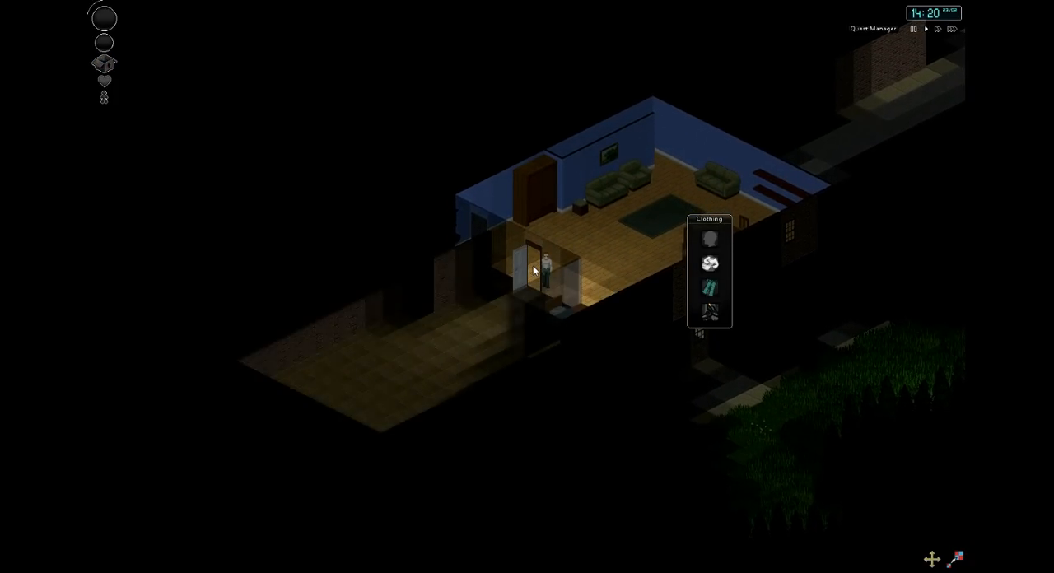
{"action": "left_click", "coordinate": [546, 271]}
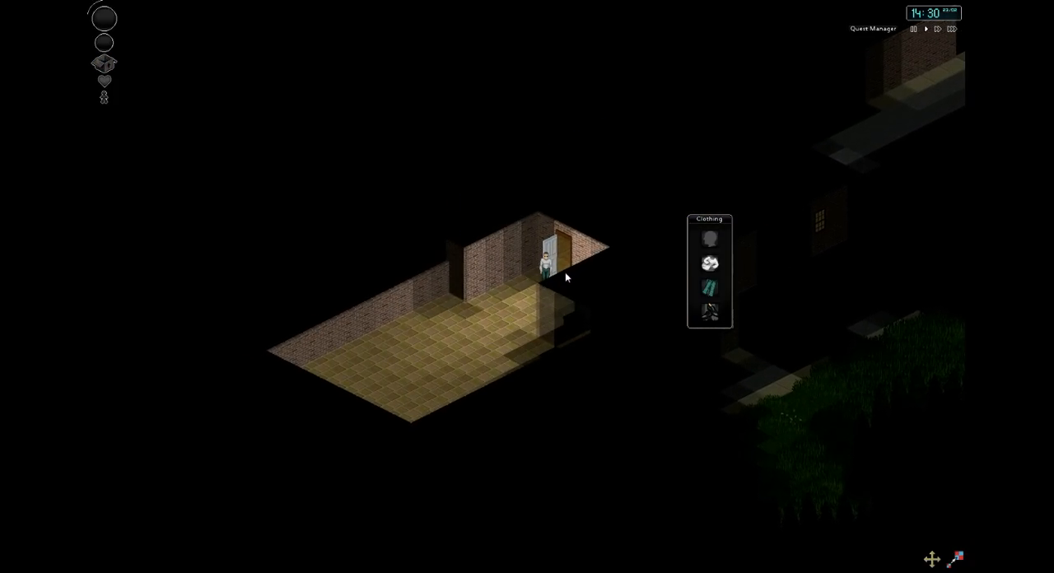
{"action": "left_click", "coordinate": [565, 272]}
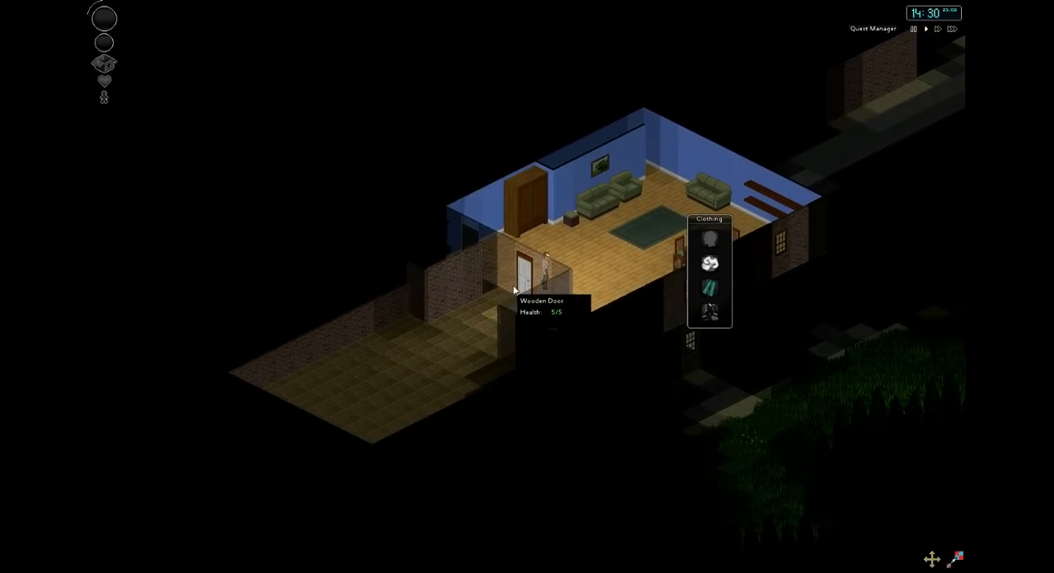
{"action": "left_click", "coordinate": [530, 336]}
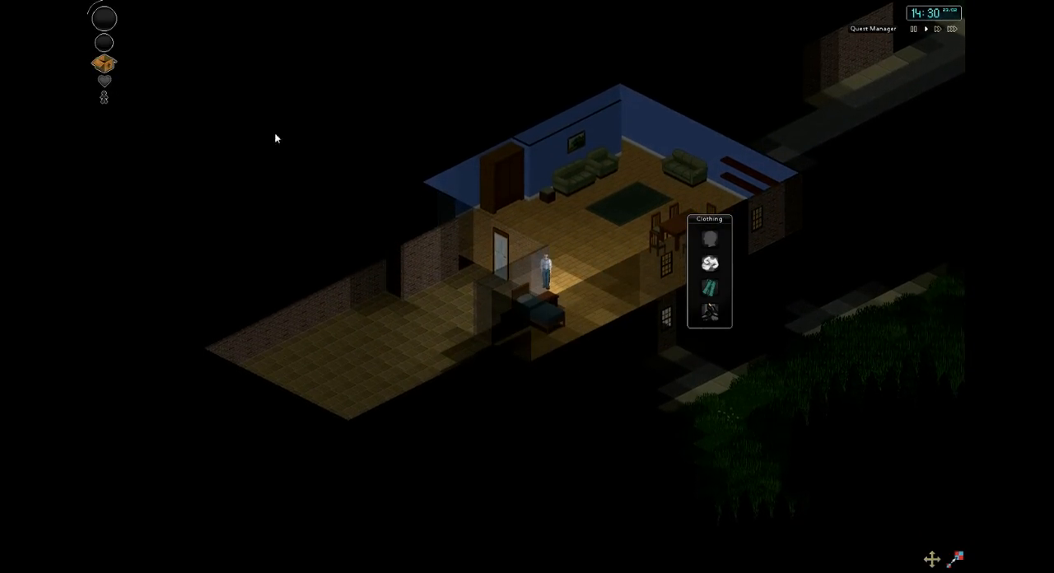
{"action": "left_click", "coordinate": [527, 313]}
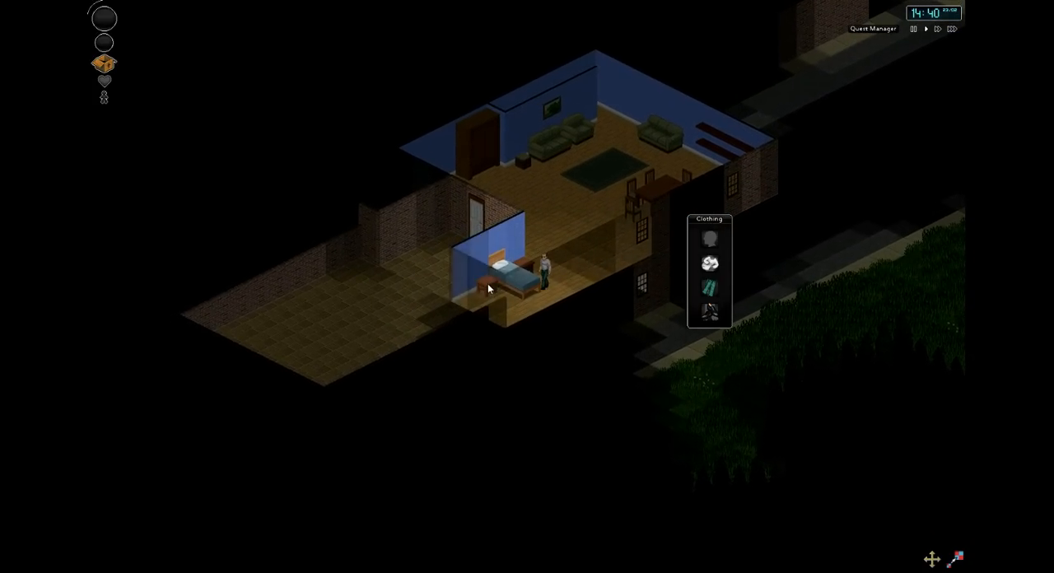
{"action": "left_click", "coordinate": [488, 288]}
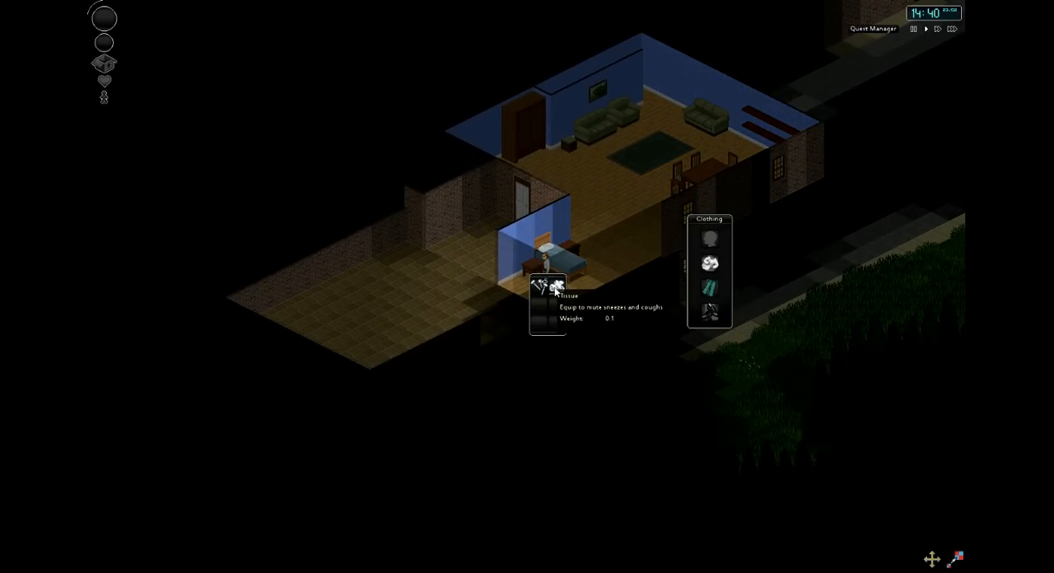
{"action": "left_click", "coordinate": [105, 66]}
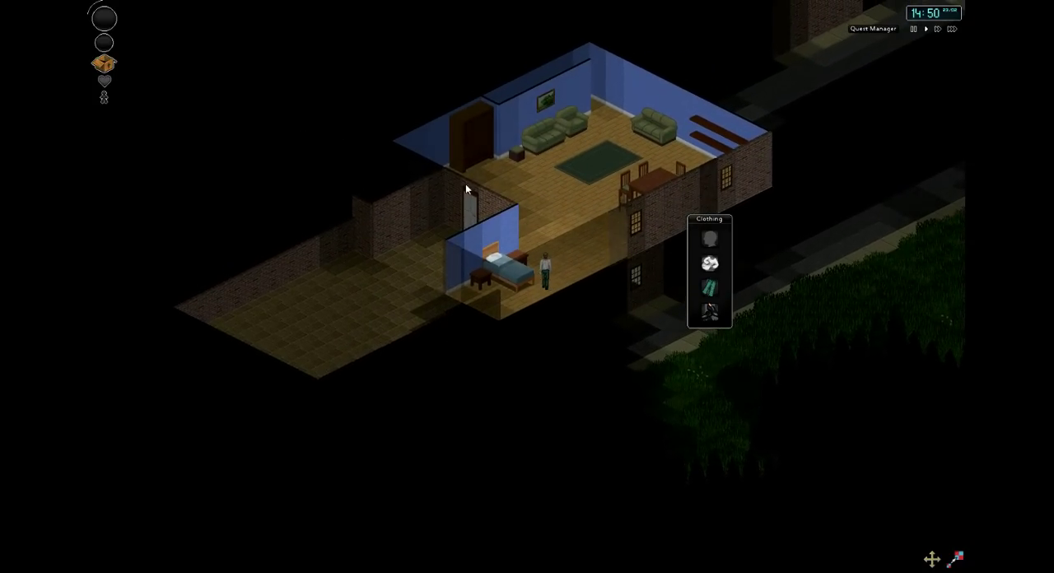
Leave the bedroom through its doorway and walk into the bathroom
{"action": "left_click", "coordinate": [465, 190]}
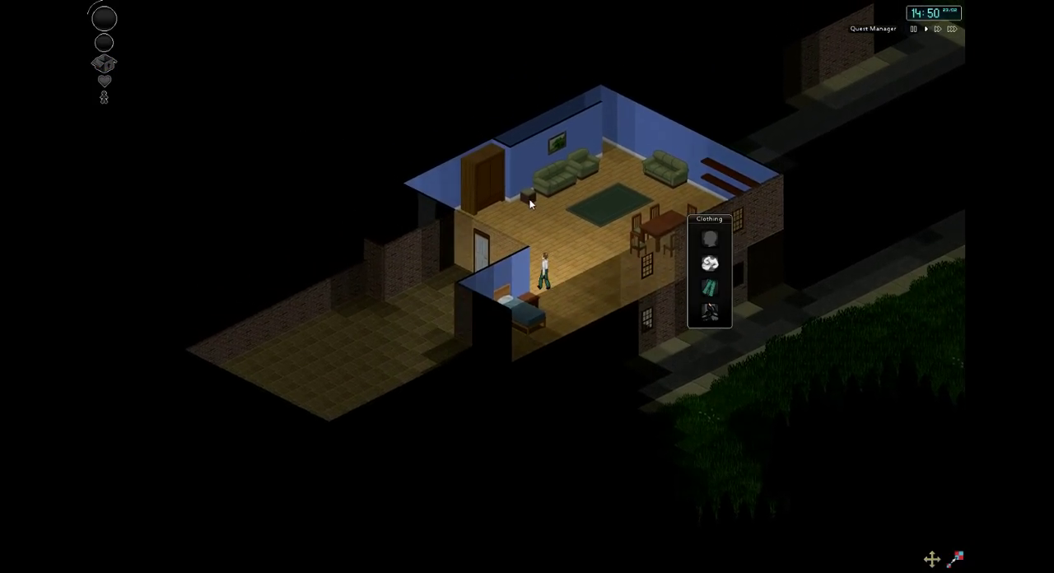
{"action": "left_click", "coordinate": [529, 203]}
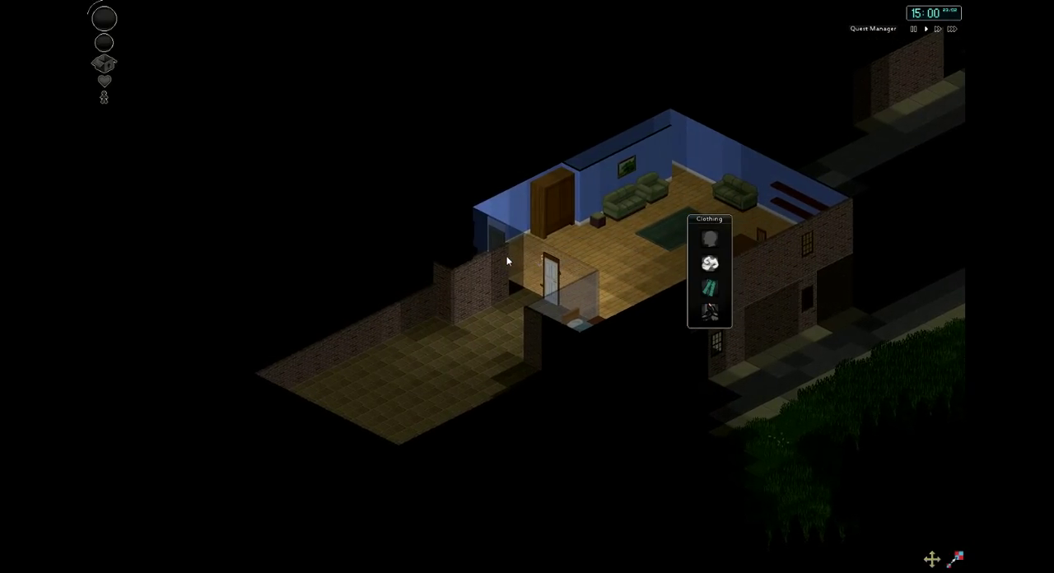
{"action": "left_click", "coordinate": [506, 260]}
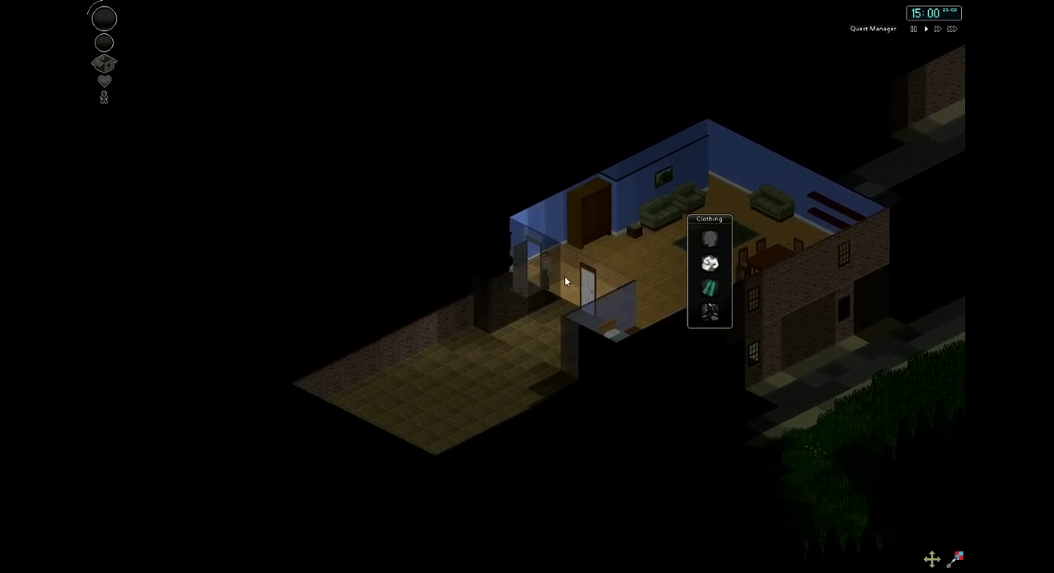
{"action": "left_click", "coordinate": [564, 276]}
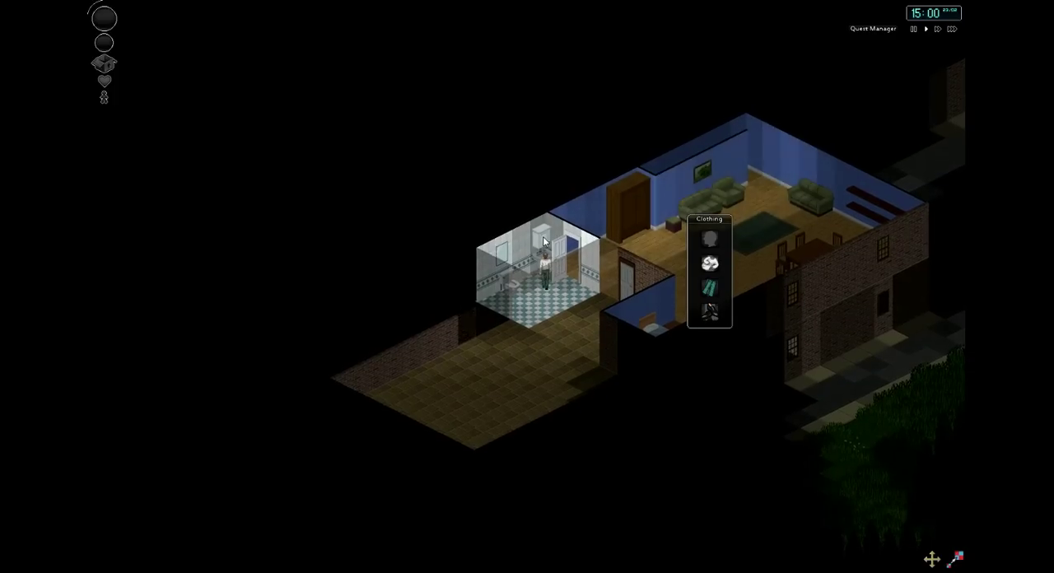
Search the bathroom cabinet and move the found item into the survivor's inventory
{"action": "left_click", "coordinate": [544, 238]}
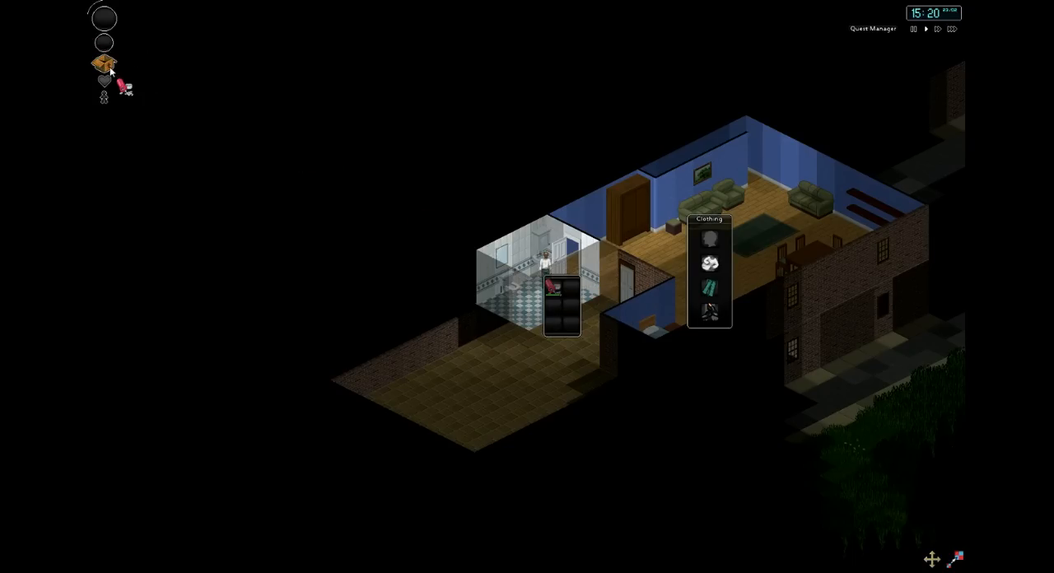
{"action": "left_click_drag", "start_coordinate": [123, 87], "coordinate": [105, 64]}
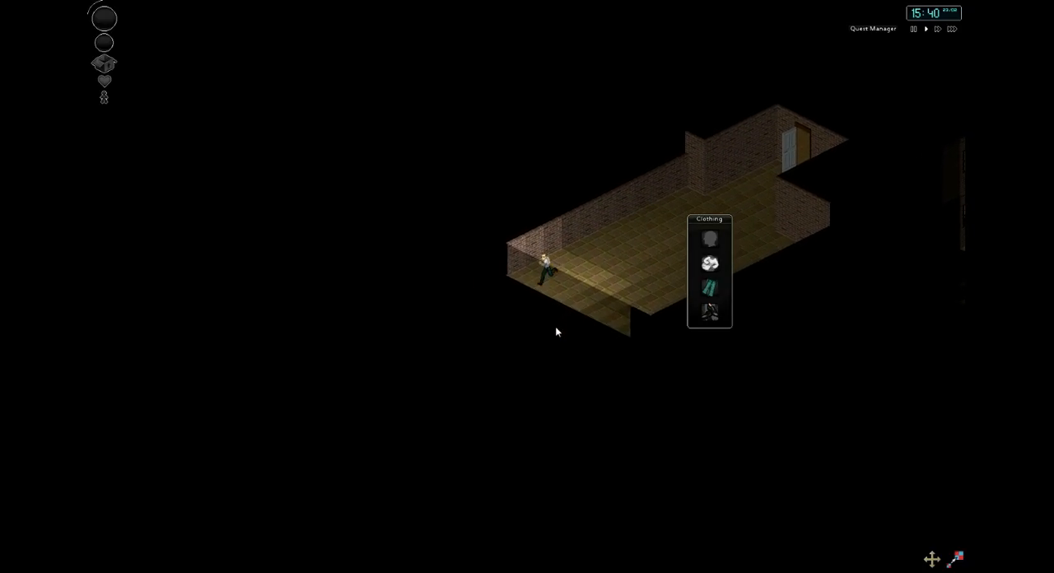
{"action": "scroll", "coordinate": [555, 326], "scroll_direction": "up", "scroll_amount": 3}
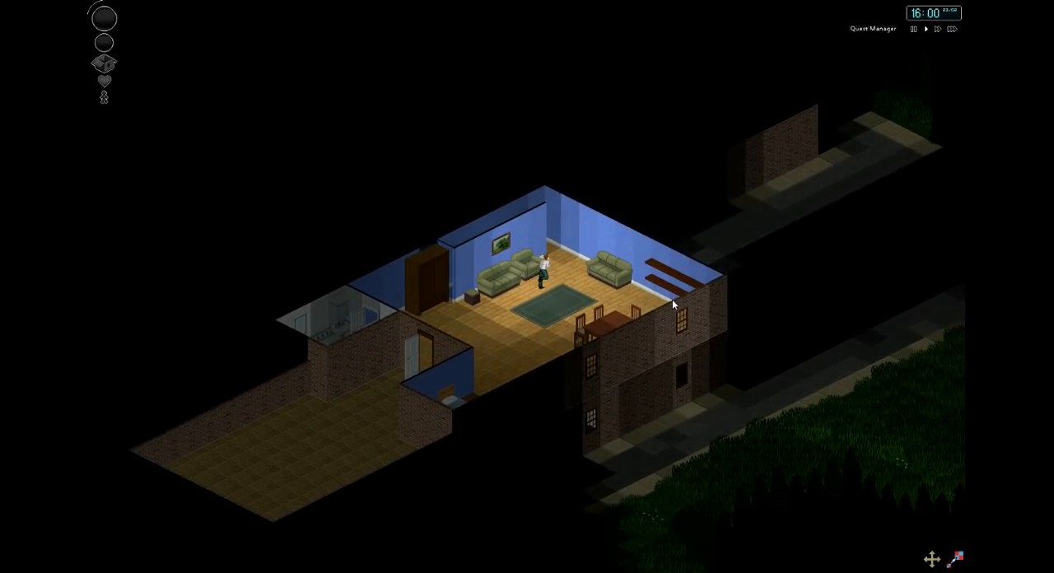
Expand and review the full list of carried items, then walk into the lit hallway room
{"action": "left_click", "coordinate": [103, 63]}
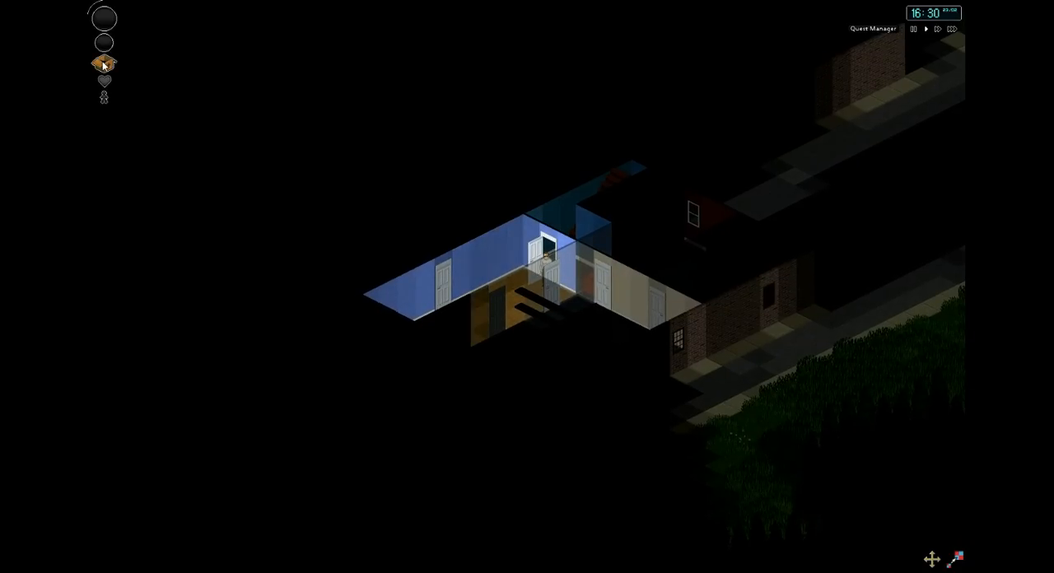
{"action": "left_click", "coordinate": [103, 65]}
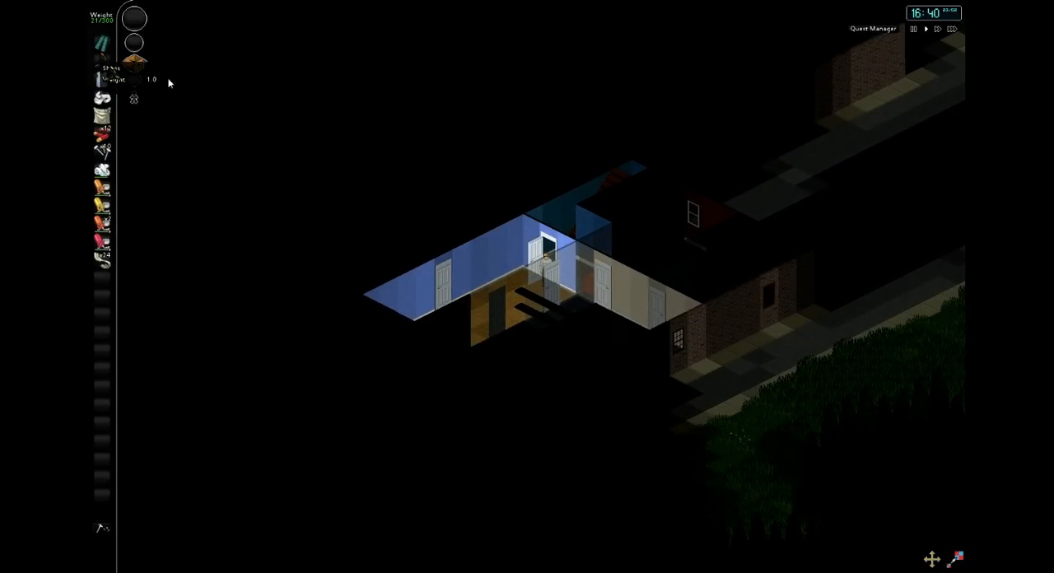
{"action": "left_click", "coordinate": [481, 252]}
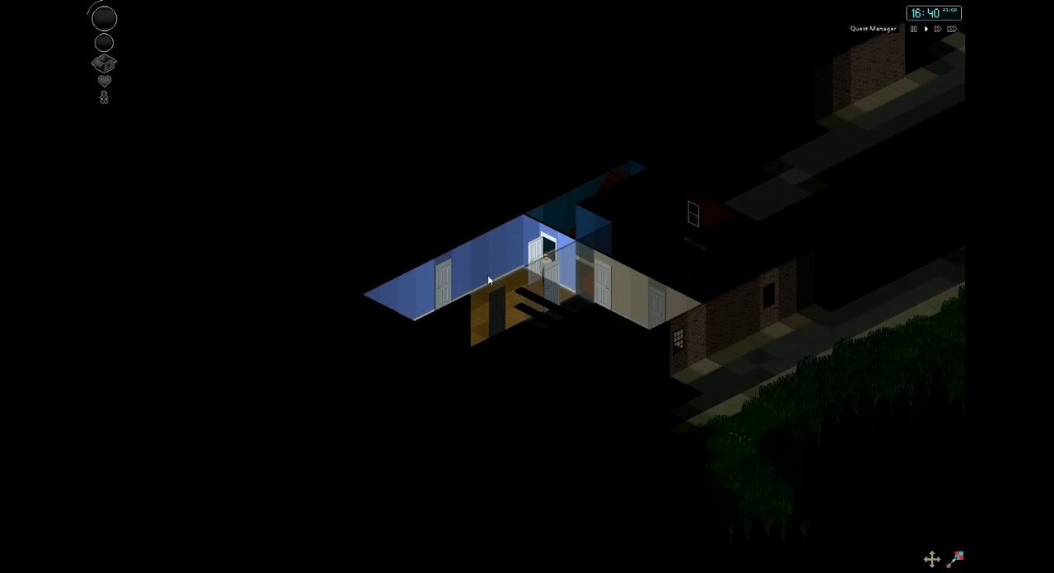
{"action": "left_click", "coordinate": [574, 266]}
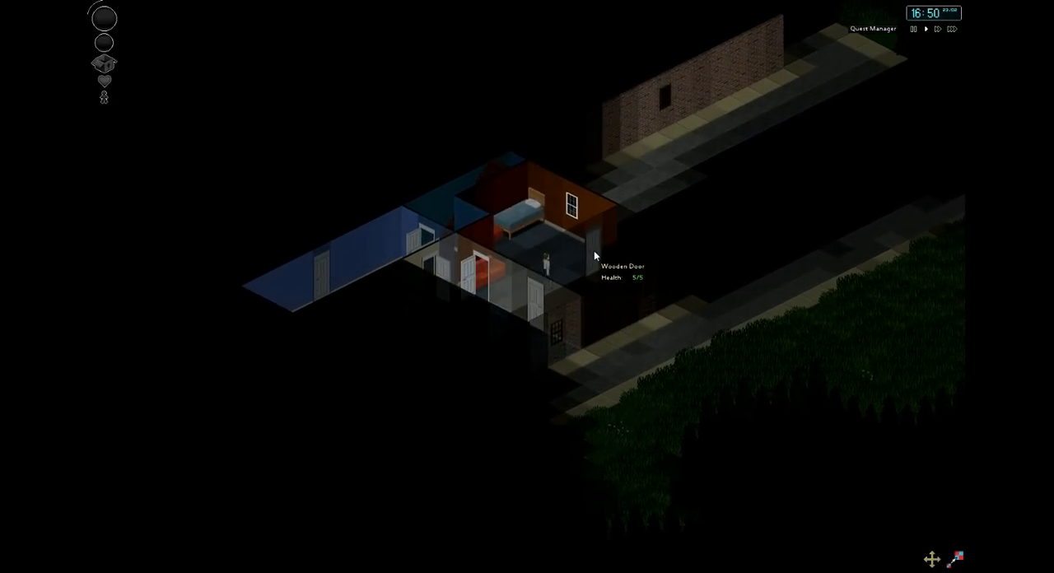
Search the kitchen counter container with the Whiskey Bottle and the fridge, then head for the doorway
{"action": "left_click", "coordinate": [580, 265]}
{"action": "mouse_move", "coordinate": [598, 298]}
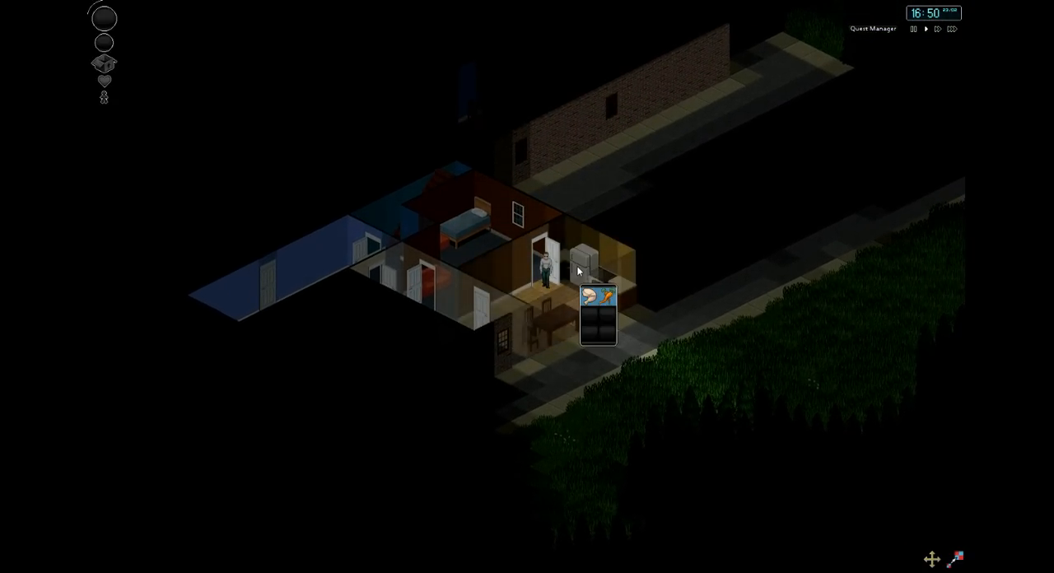
{"action": "right_click", "coordinate": [613, 306]}
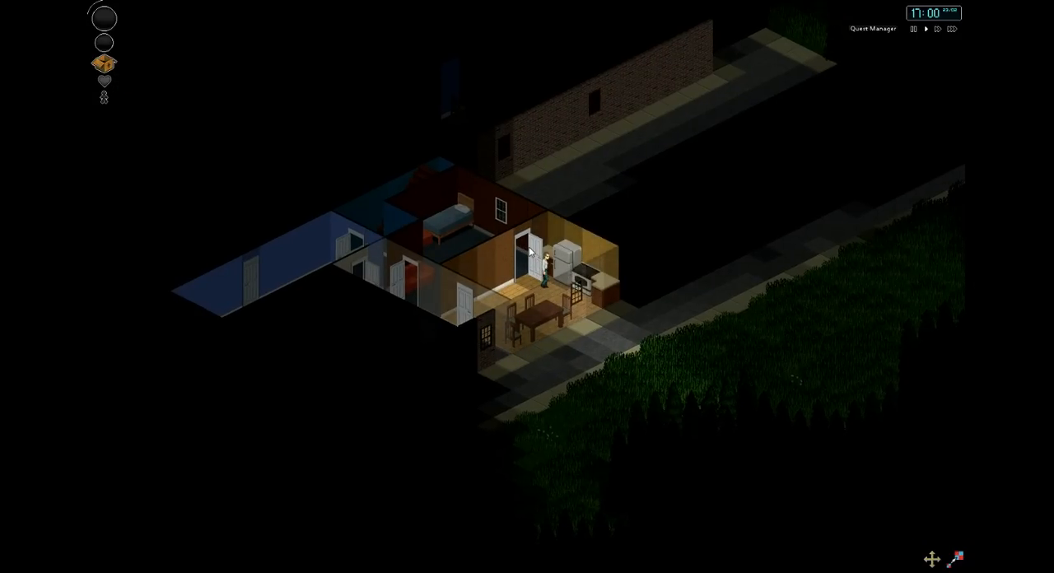
{"action": "left_click", "coordinate": [563, 280]}
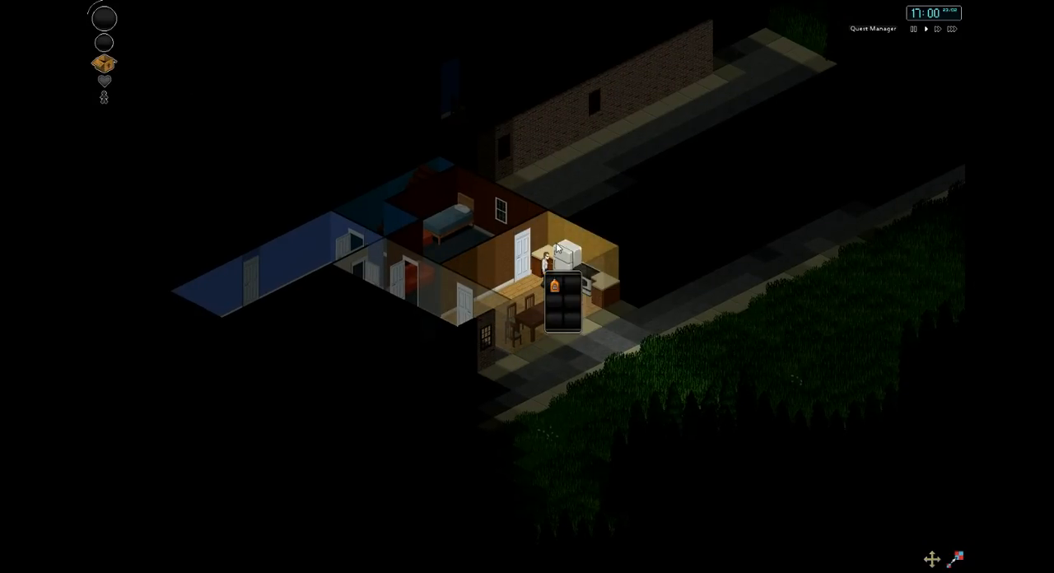
{"action": "right_click", "coordinate": [611, 283]}
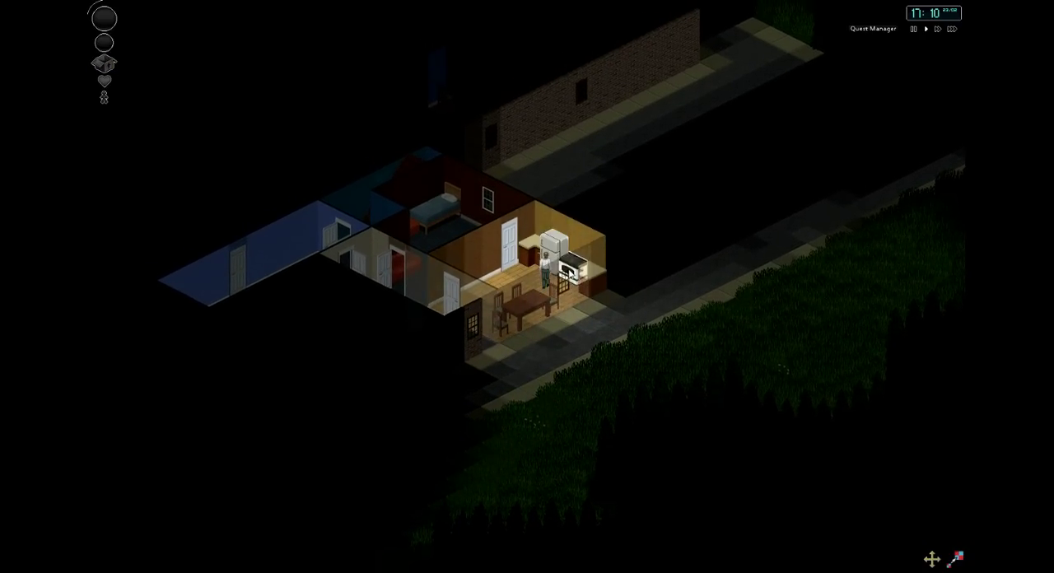
{"action": "left_click", "coordinate": [552, 249]}
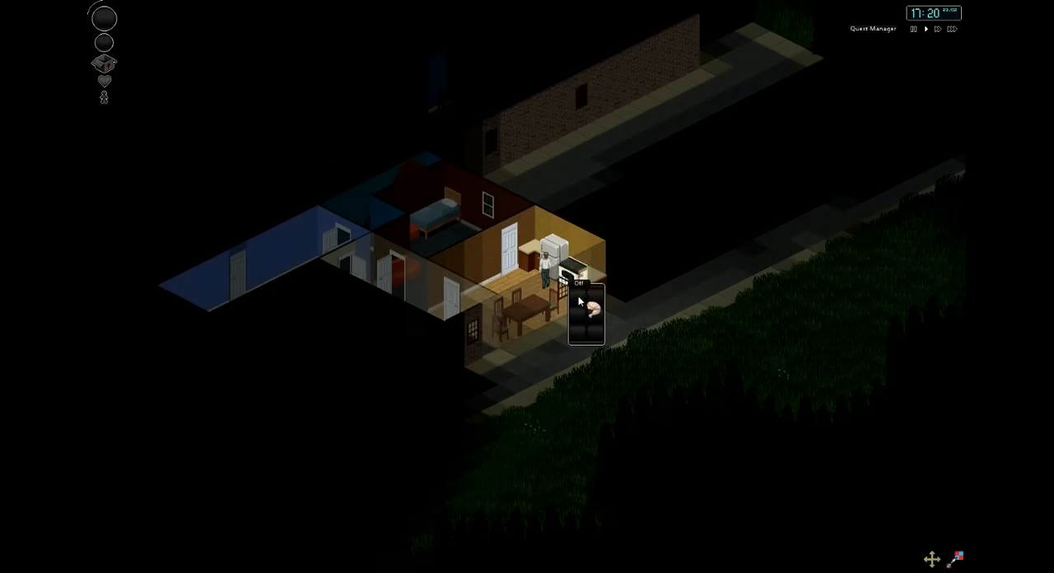
{"action": "left_click", "coordinate": [528, 272]}
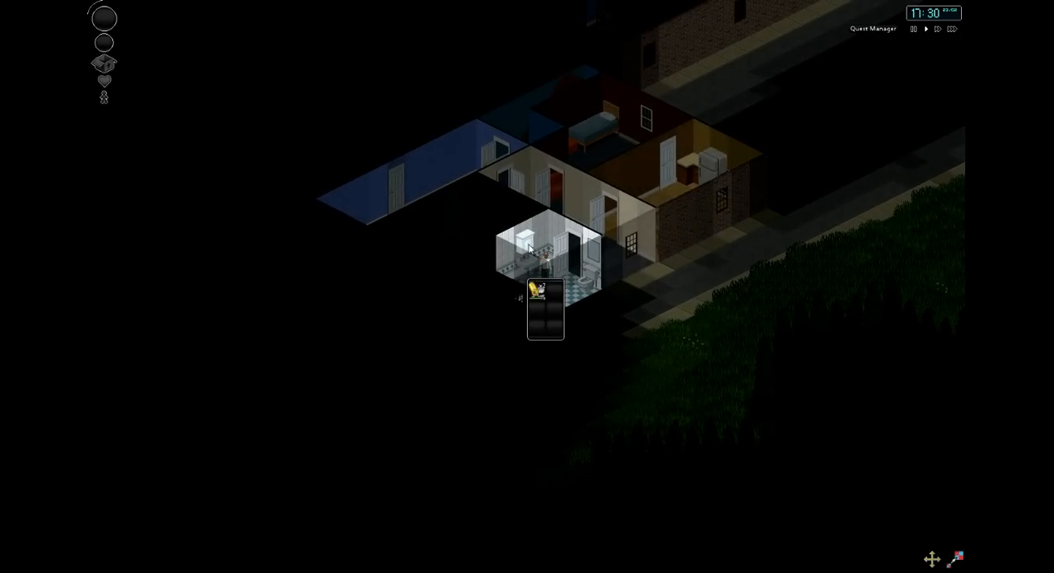
Leave the bathroom, walk into the kitchen beside the table and check inside the stove
{"action": "left_click", "coordinate": [574, 243]}
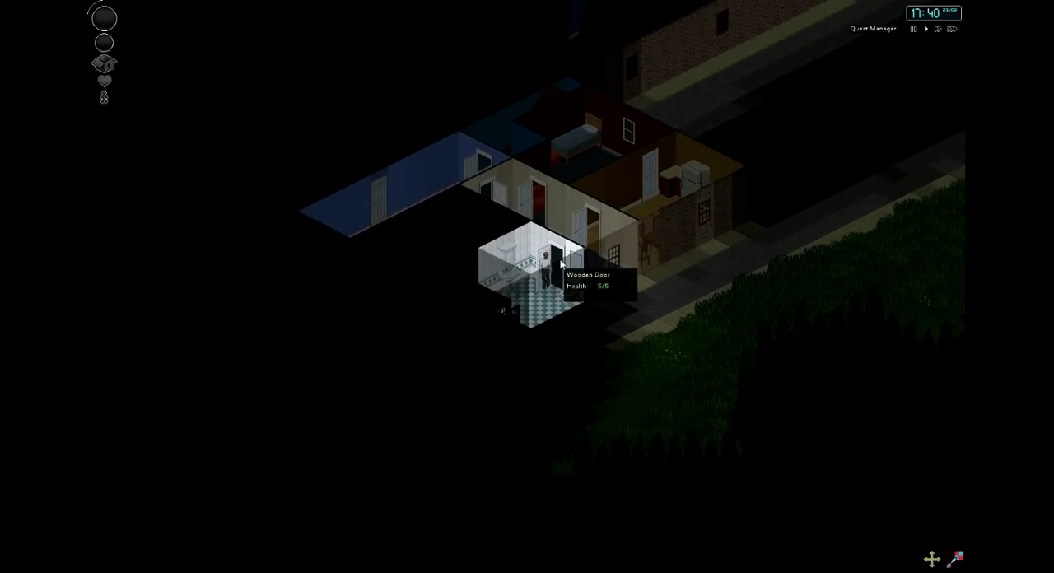
{"action": "left_click", "coordinate": [563, 264]}
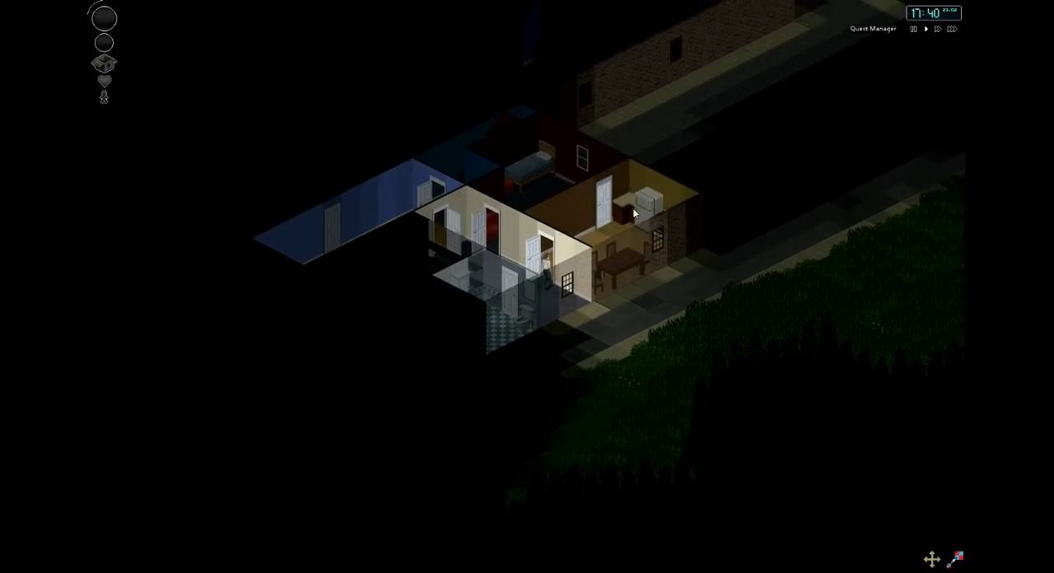
{"action": "left_click", "coordinate": [635, 212]}
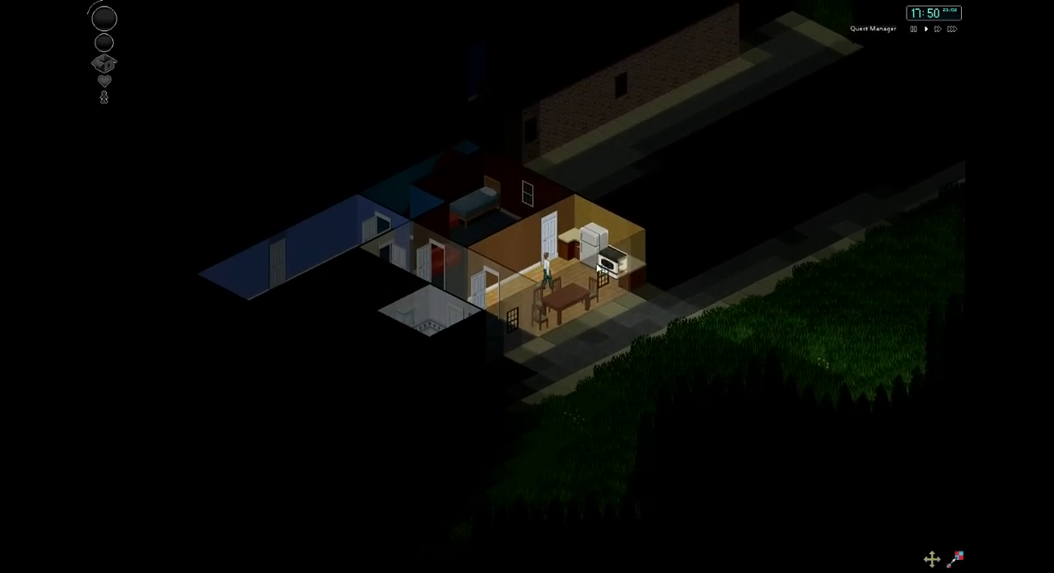
{"action": "left_click", "coordinate": [598, 265]}
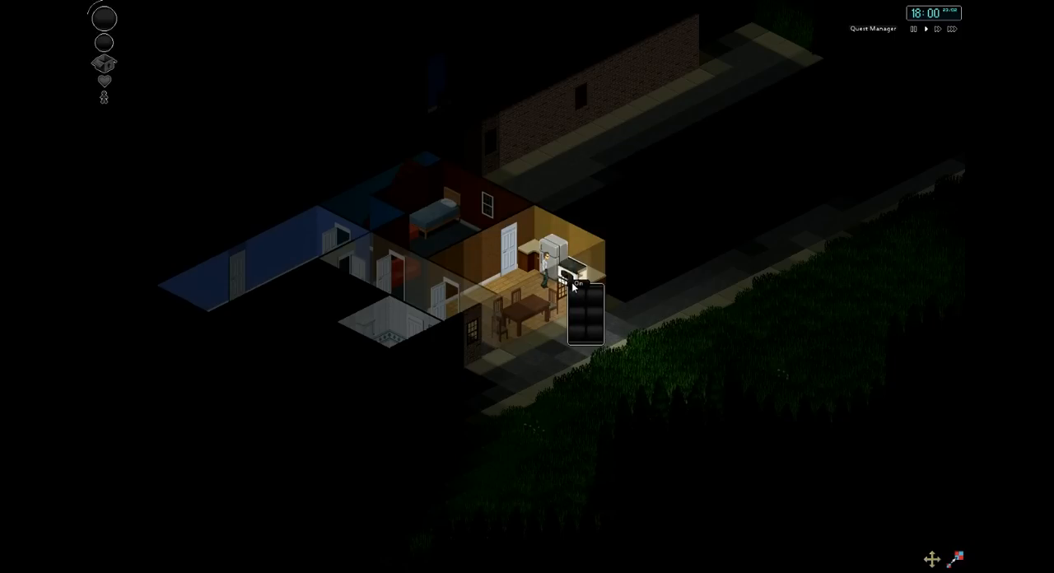
Walk through the bedroom and hallway wooden doors into the blue-walled living room
{"action": "left_click", "coordinate": [510, 247]}
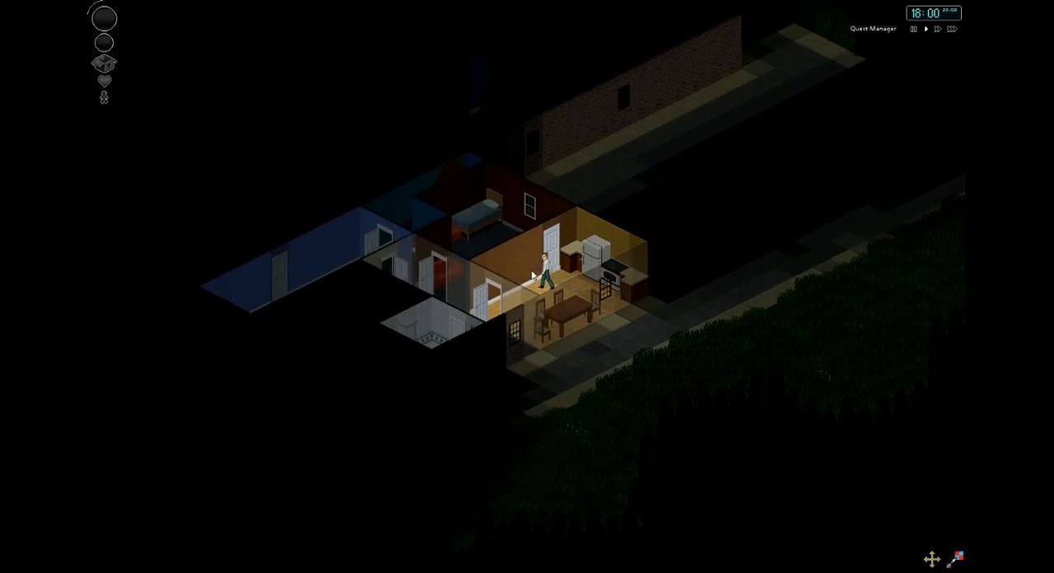
{"action": "left_click", "coordinate": [540, 261]}
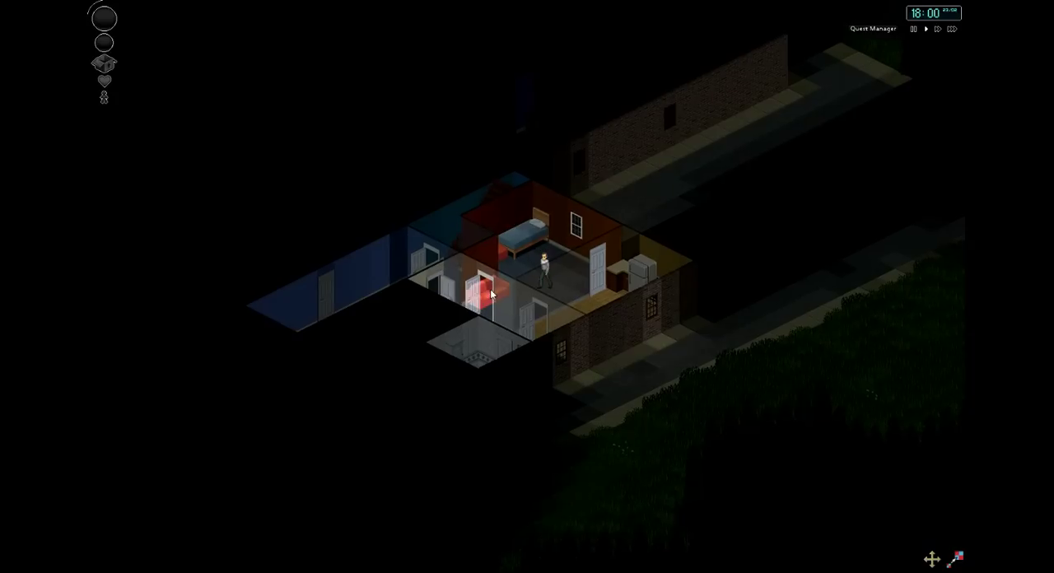
{"action": "left_click", "coordinate": [489, 291]}
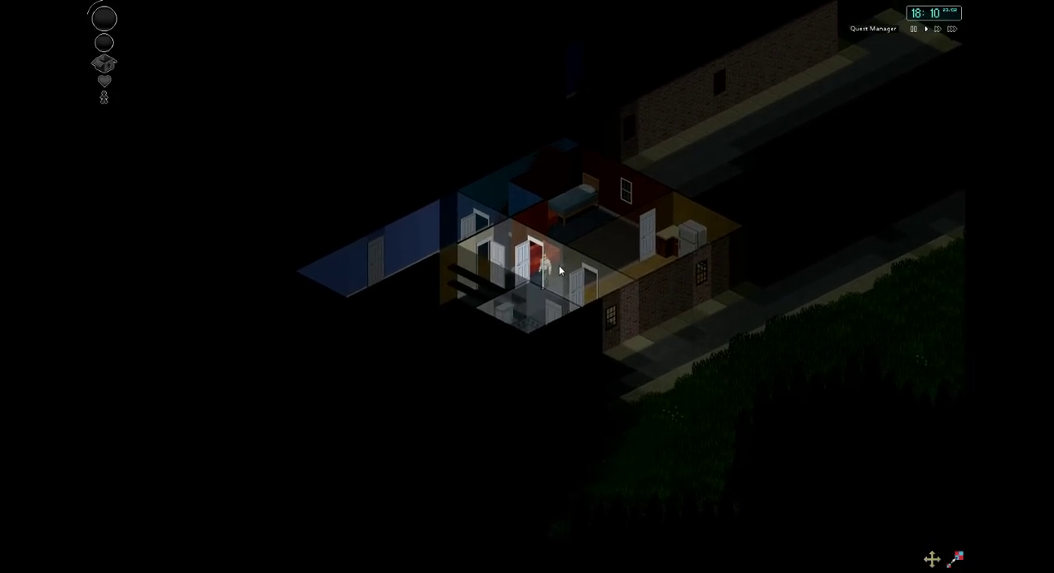
{"action": "left_click", "coordinate": [560, 269]}
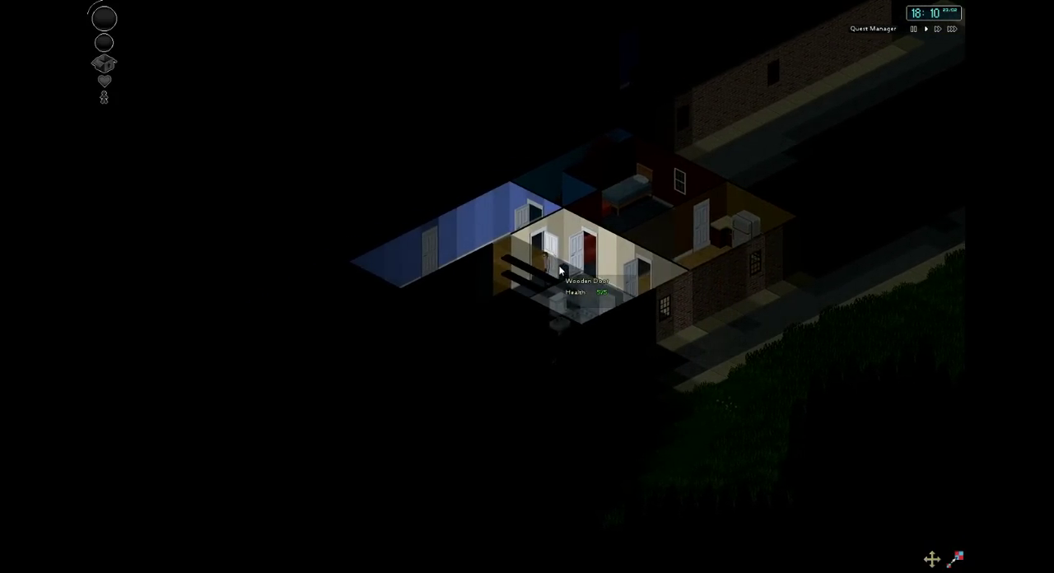
{"action": "left_click", "coordinate": [560, 269]}
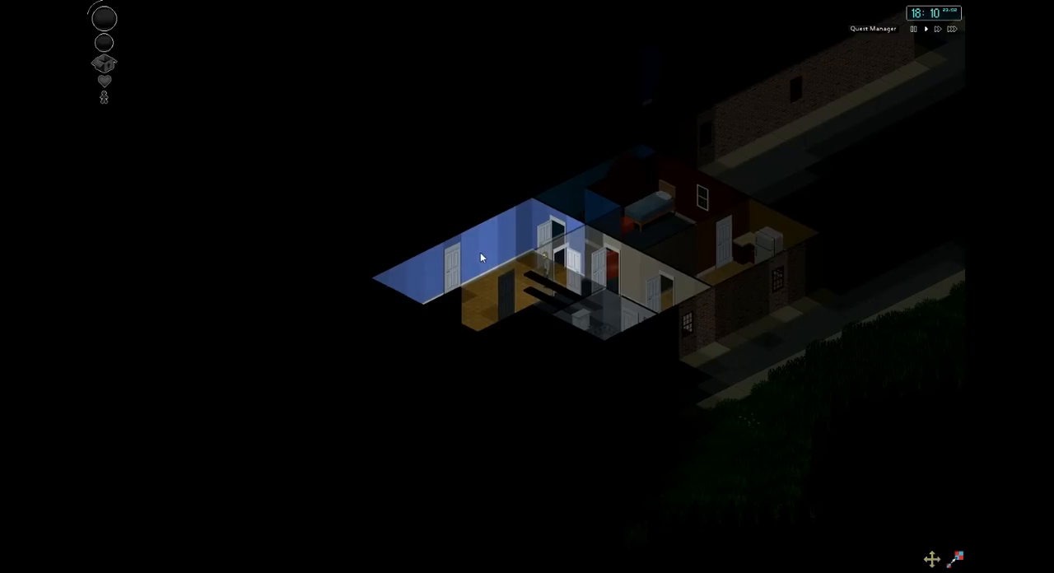
{"action": "left_click", "coordinate": [480, 257]}
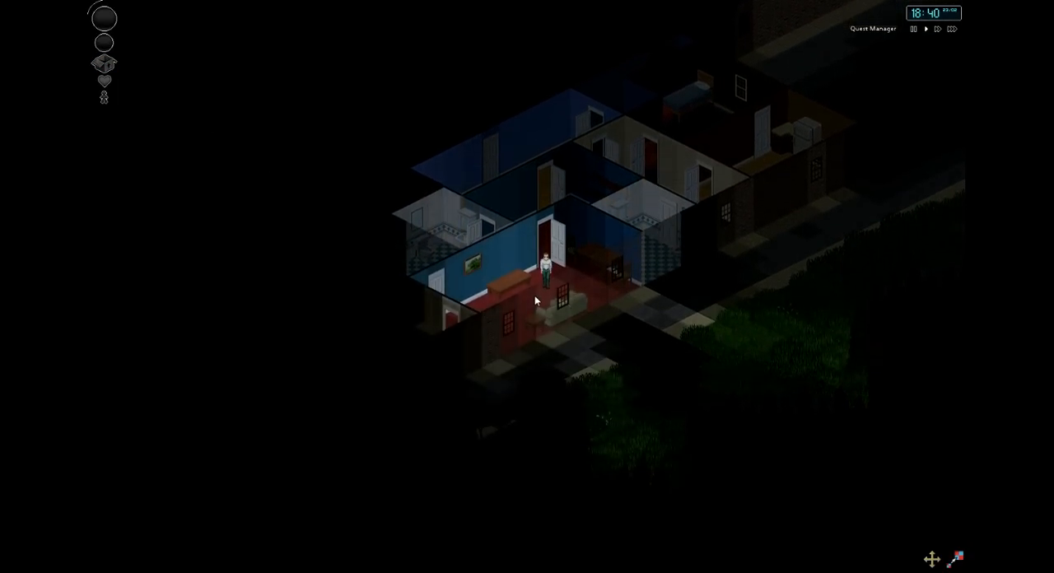
Walk into the small kitchen and pick up and equip the axe lying on the floor
{"action": "left_click", "coordinate": [535, 295]}
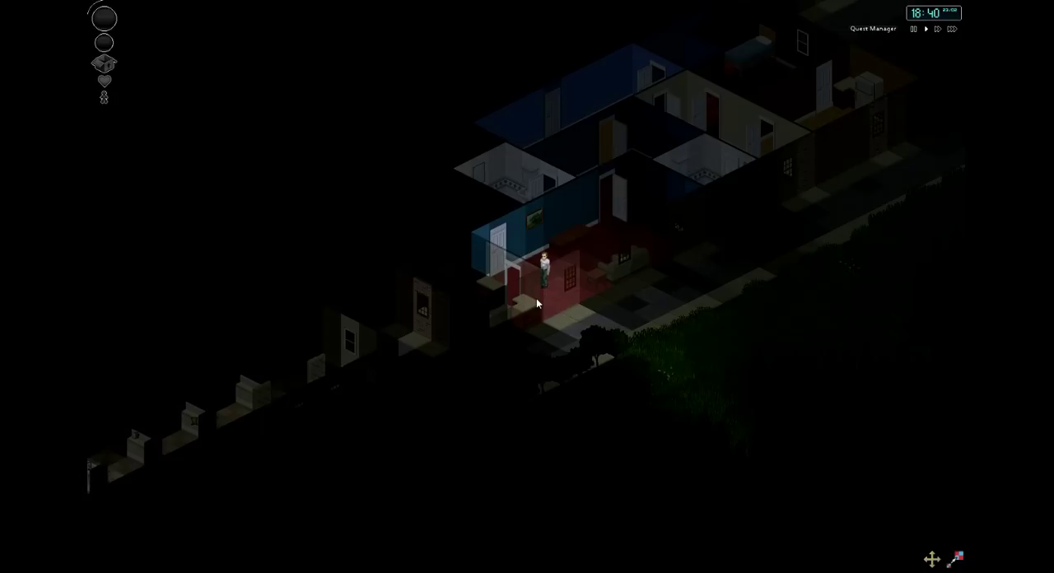
{"action": "left_click", "coordinate": [537, 303]}
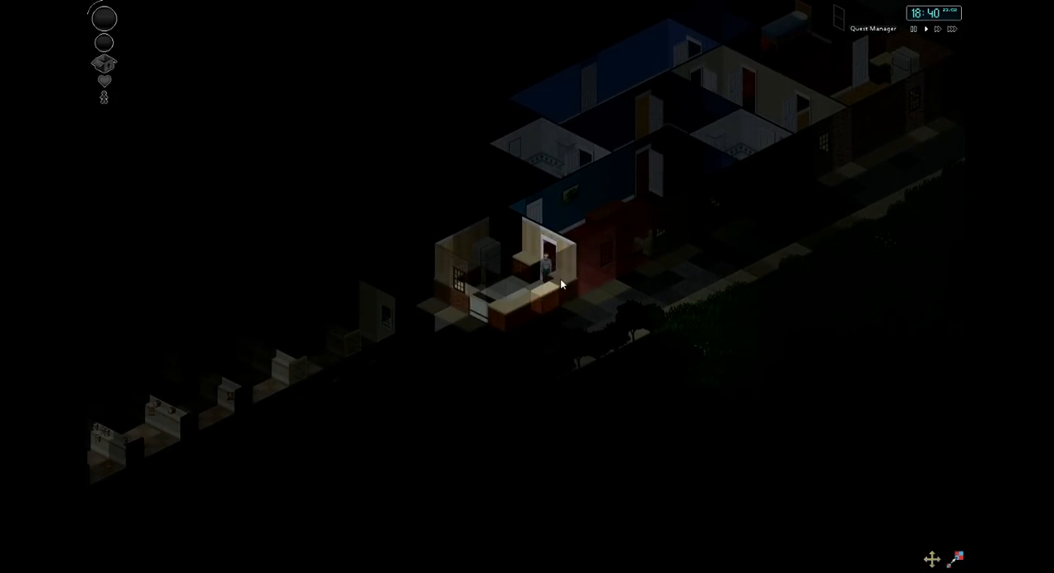
{"action": "mouse_move", "coordinate": [567, 310]}
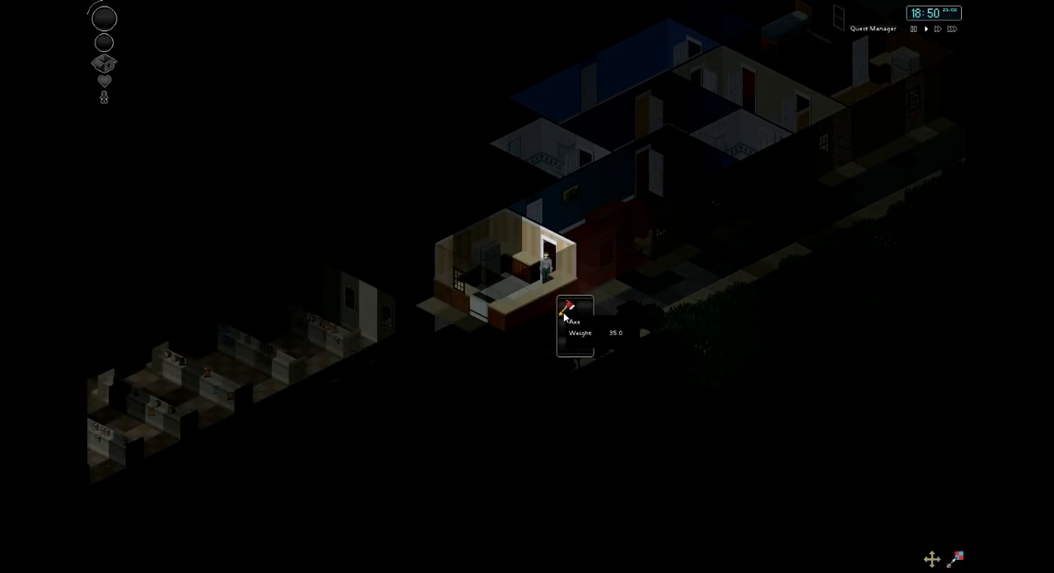
{"action": "left_click", "coordinate": [541, 302]}
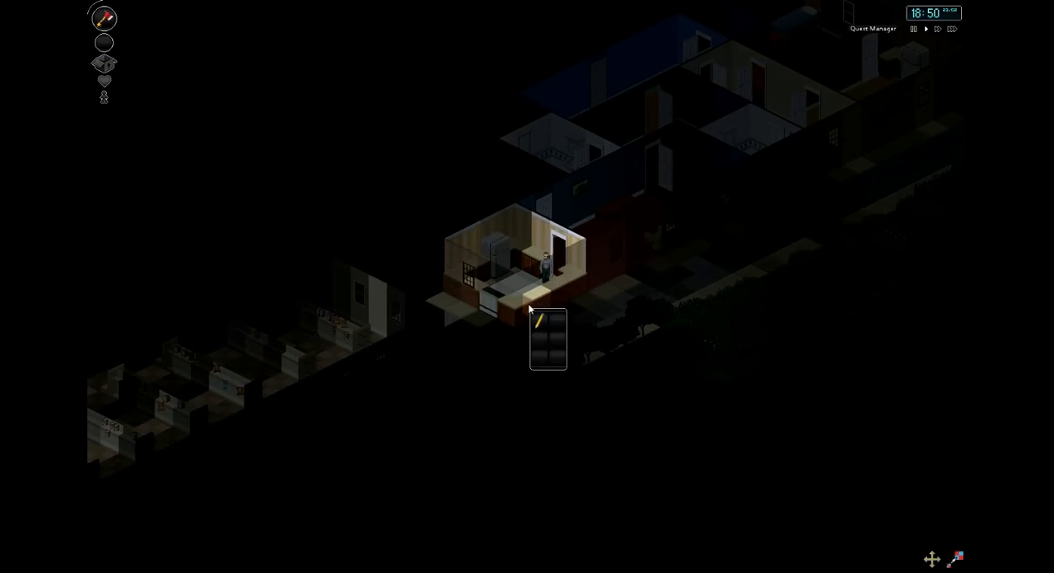
{"action": "left_click", "coordinate": [543, 301]}
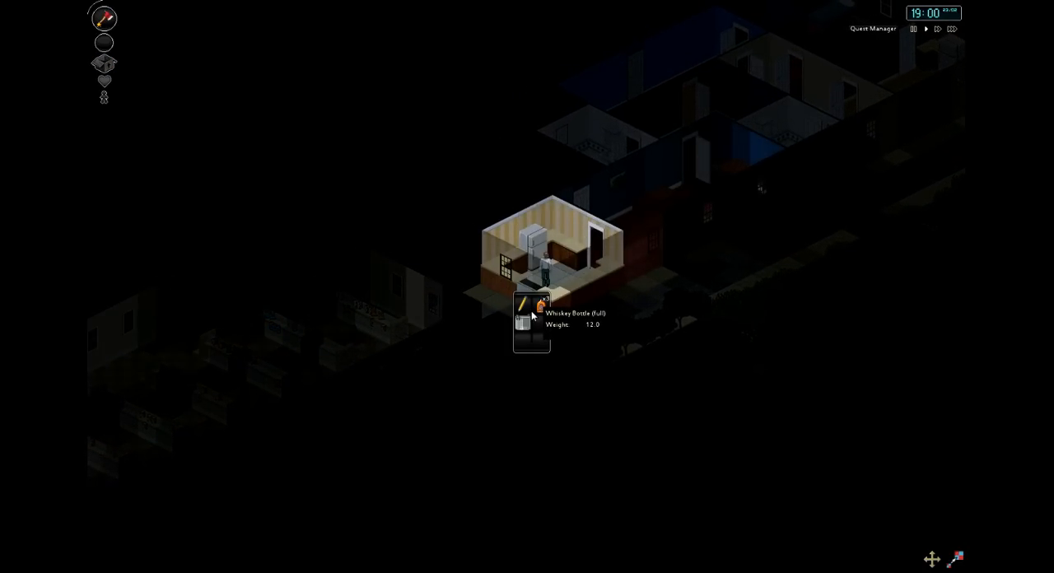
Take the Nails from a container and the Uncooked Chicken from the fridge, search the counter, and head to the door
{"action": "left_click", "coordinate": [492, 272]}
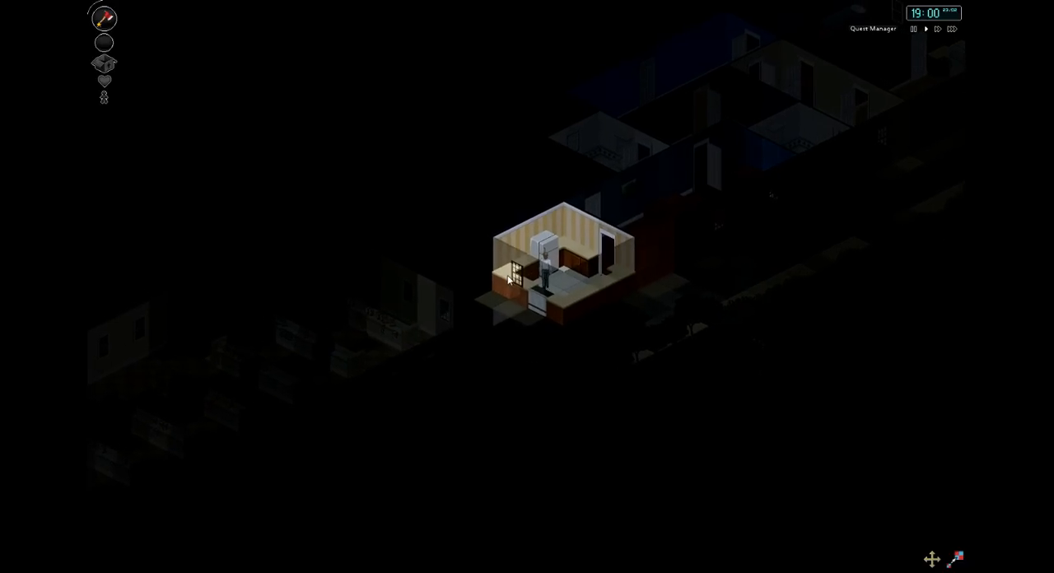
{"action": "left_click_drag", "start_coordinate": [517, 302], "coordinate": [163, 94]}
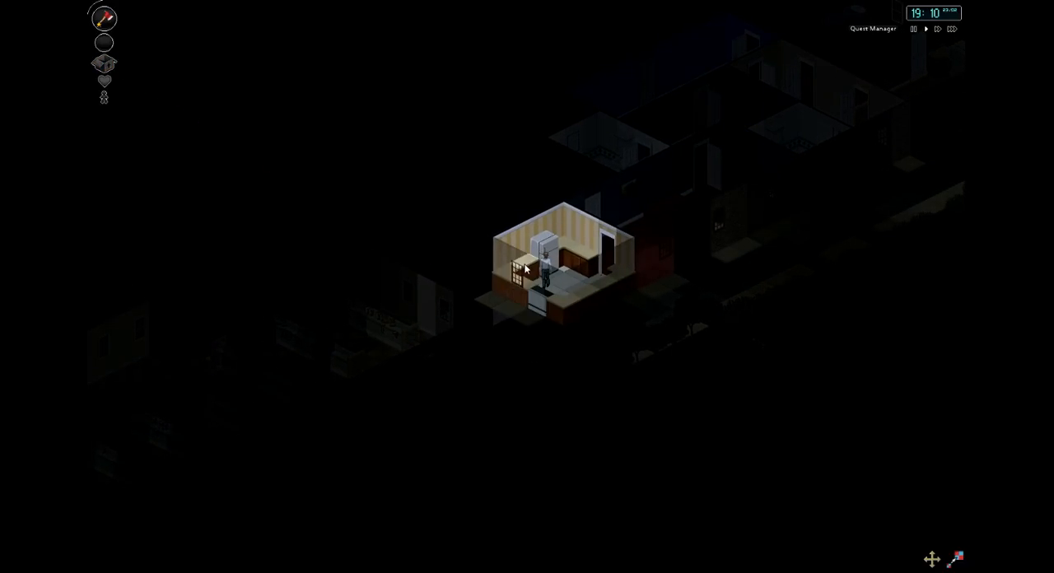
{"action": "left_click", "coordinate": [545, 247]}
{"action": "left_click_drag", "start_coordinate": [554, 286], "coordinate": [104, 66]}
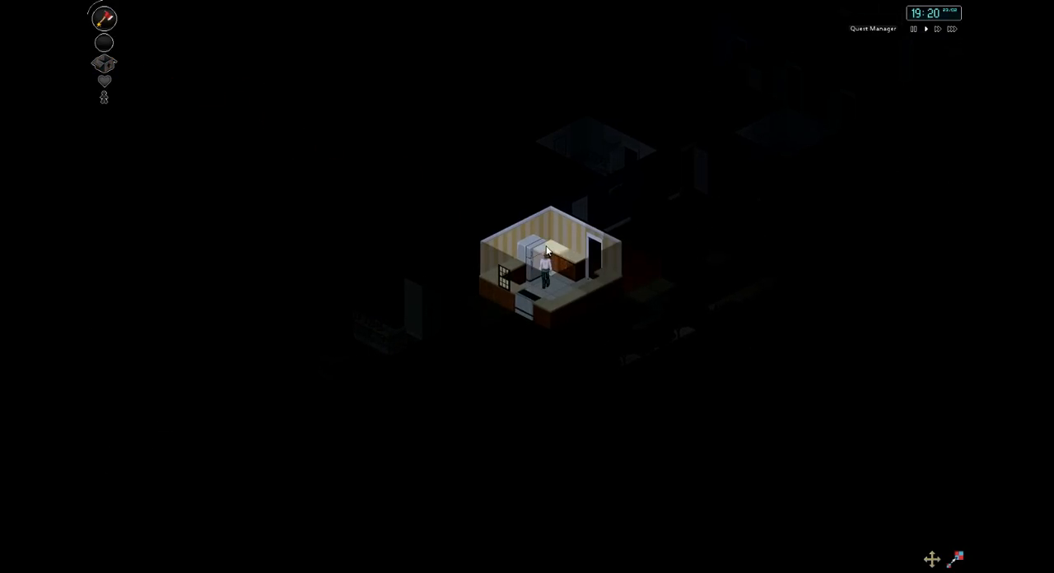
{"action": "left_click", "coordinate": [577, 272]}
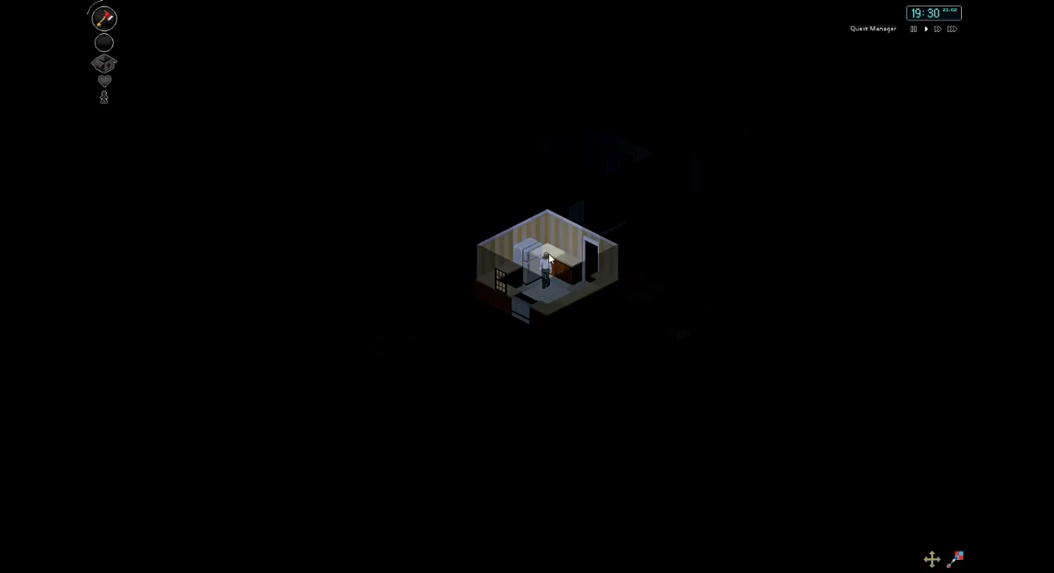
{"action": "left_click", "coordinate": [548, 257]}
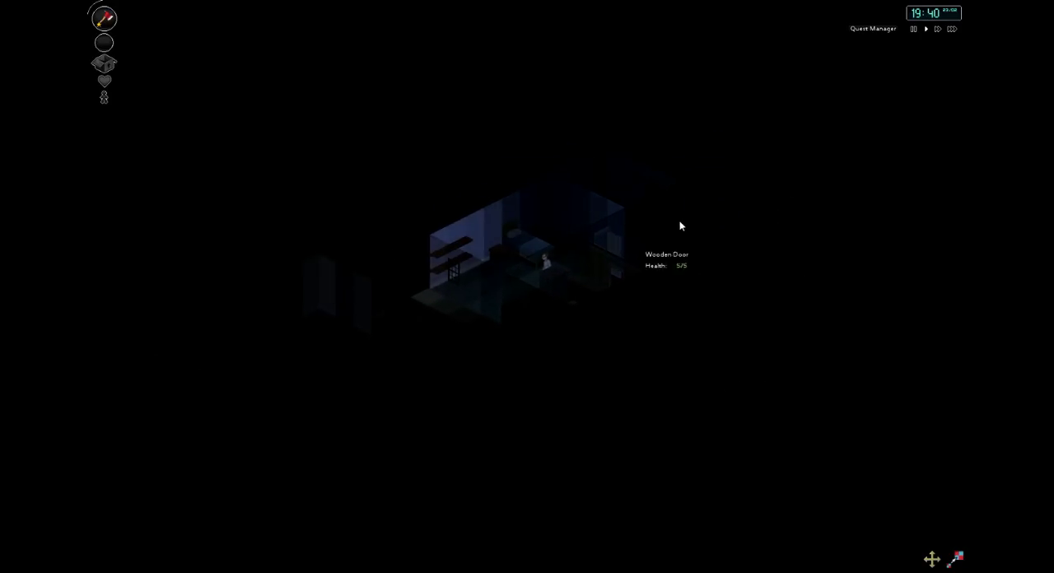
Walk into the bedroom, interact with the bed and decline the sleep prompt
{"action": "left_click", "coordinate": [528, 262]}
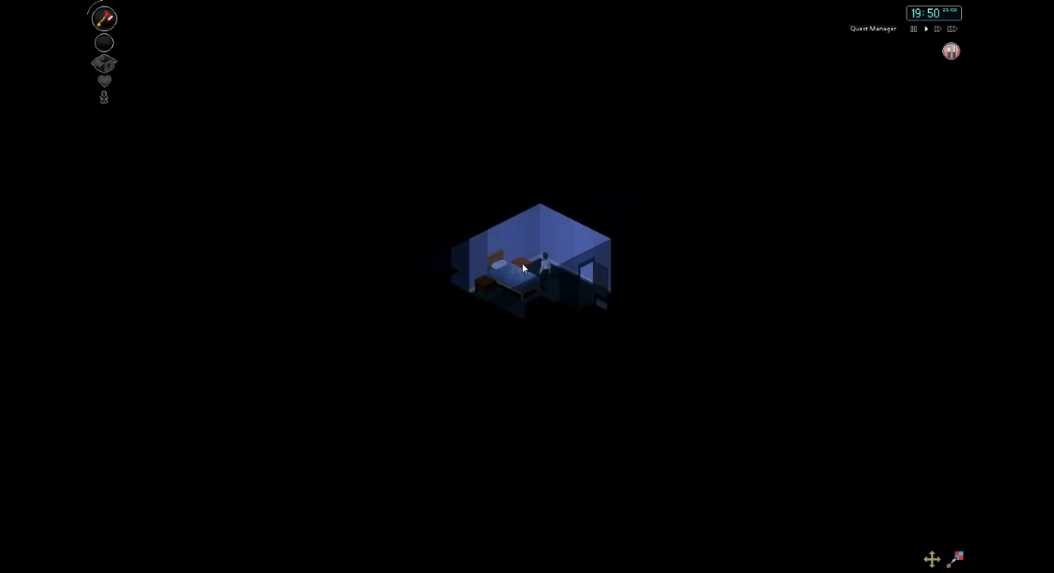
{"action": "left_click", "coordinate": [522, 263]}
{"action": "left_click", "coordinate": [552, 308]}
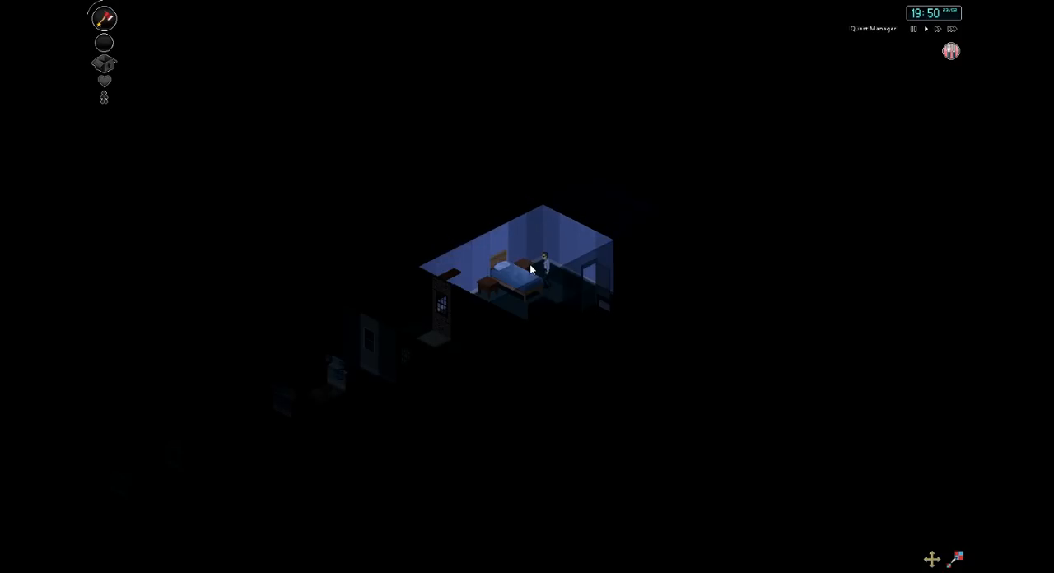
{"action": "left_click", "coordinate": [531, 271]}
Leave the bedroom through the door and bring up the survivor's inventory list
{"action": "right_click", "coordinate": [569, 272]}
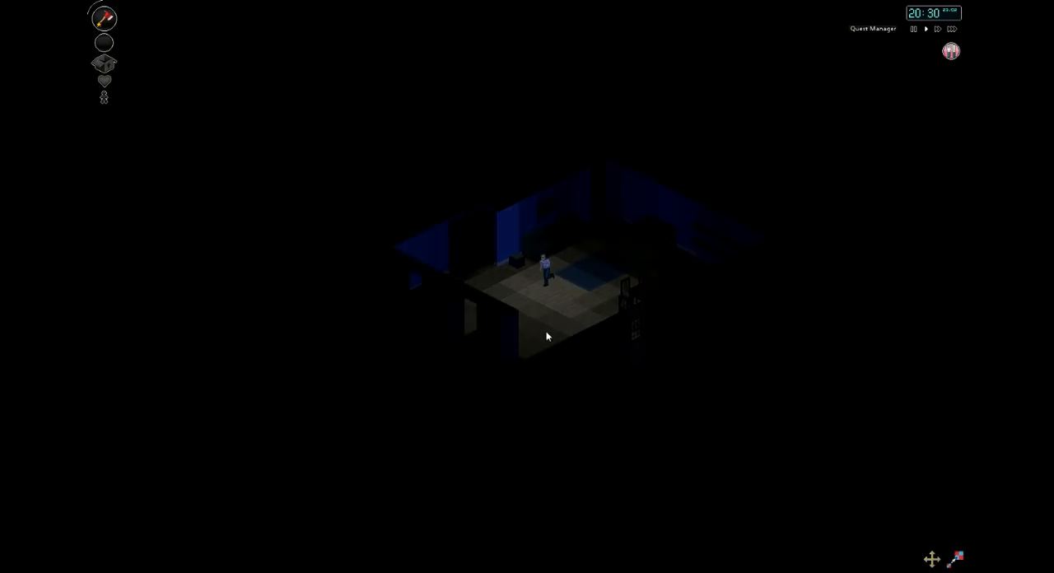
{"action": "left_click", "coordinate": [104, 64]}
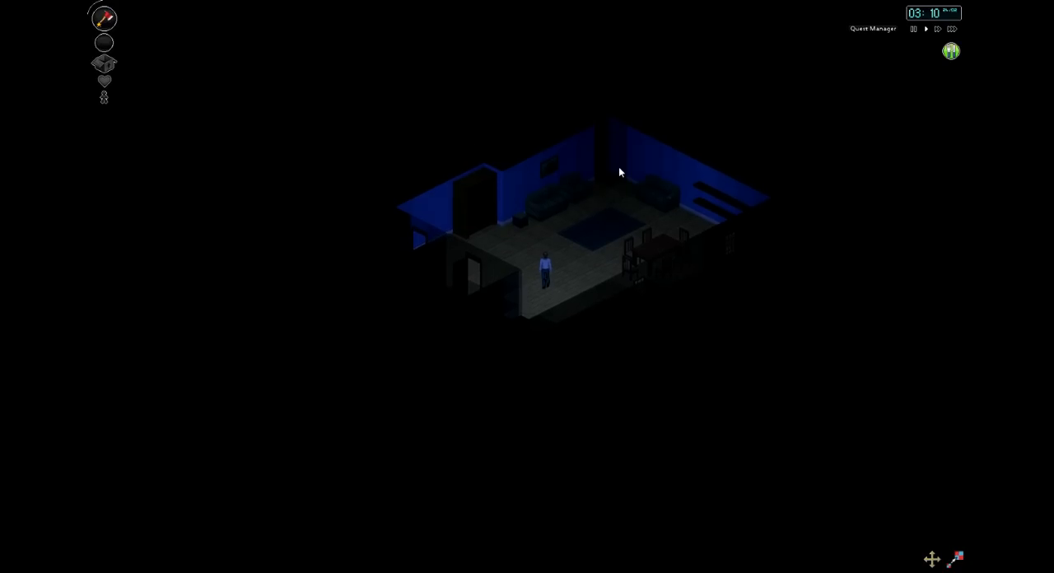
{"action": "scroll", "coordinate": [618, 166], "scroll_direction": "up", "scroll_amount": 2}
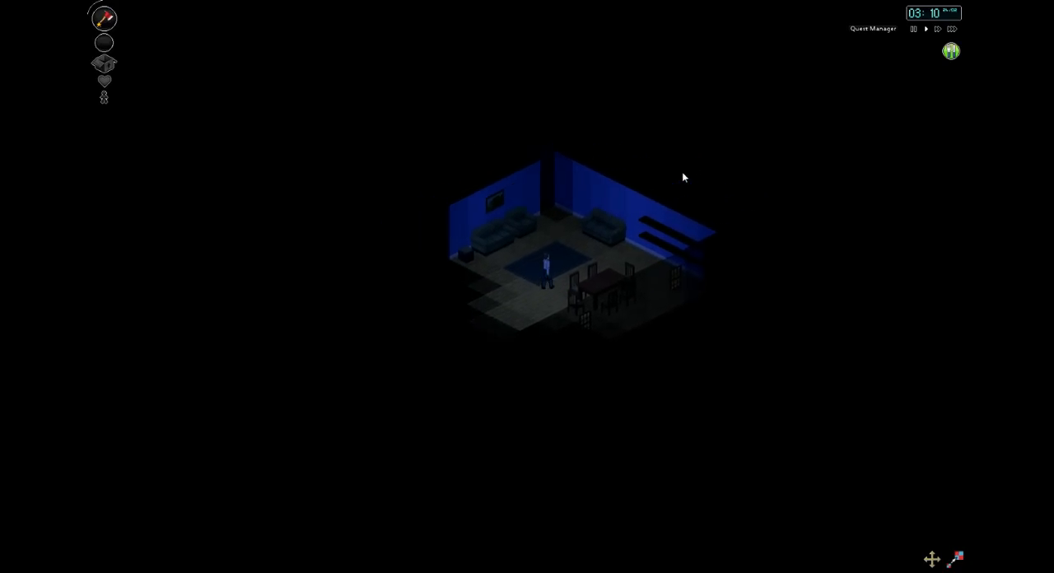
Walk the survivor to the back corner of the dark blue living room
{"action": "right_click", "coordinate": [540, 223]}
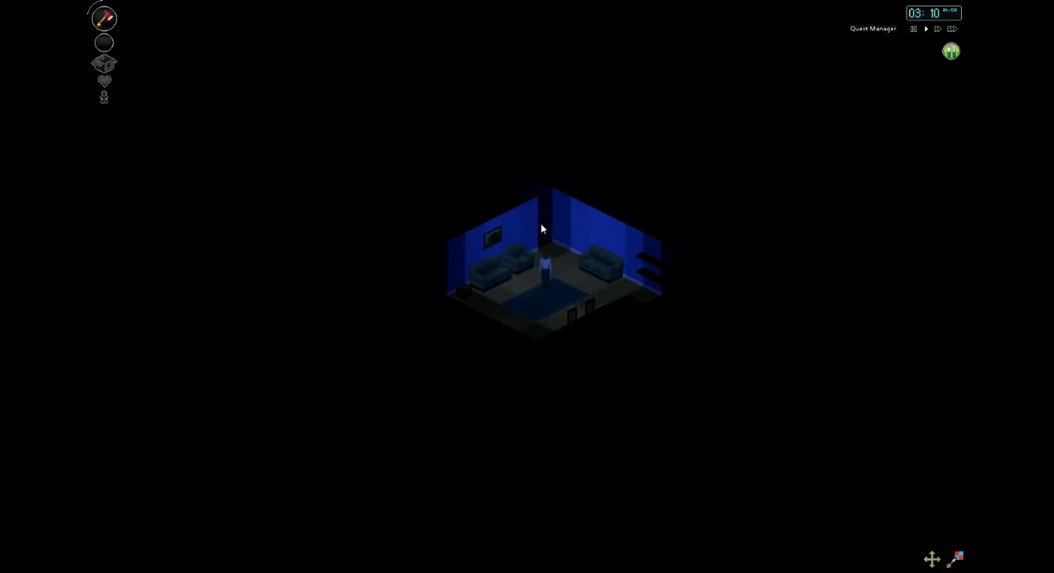
{"action": "left_click", "coordinate": [540, 223]}
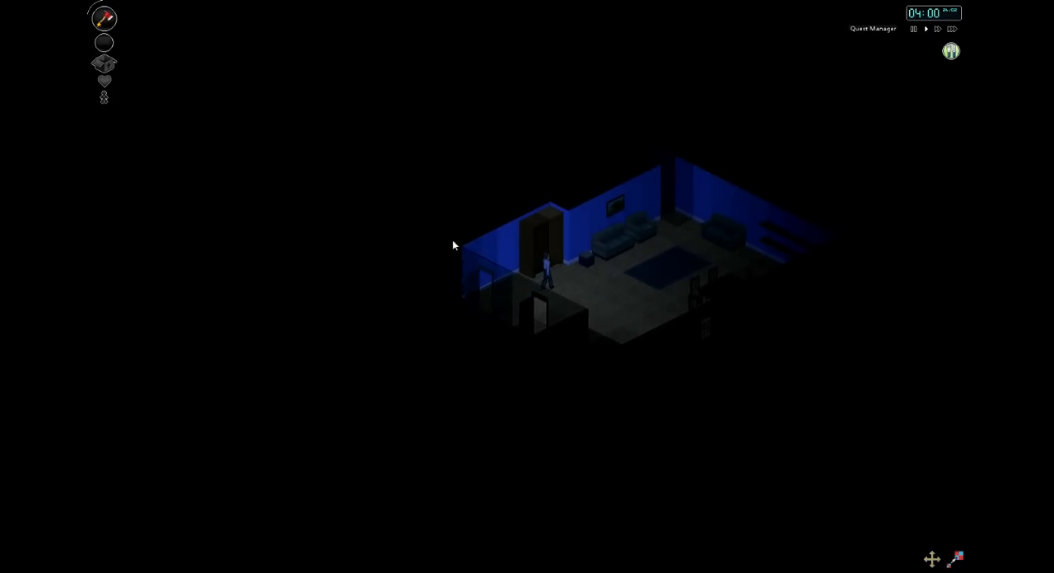
Show the survivor's inventory list before heading back to the first house's kitchen
{"action": "left_click", "coordinate": [104, 64]}
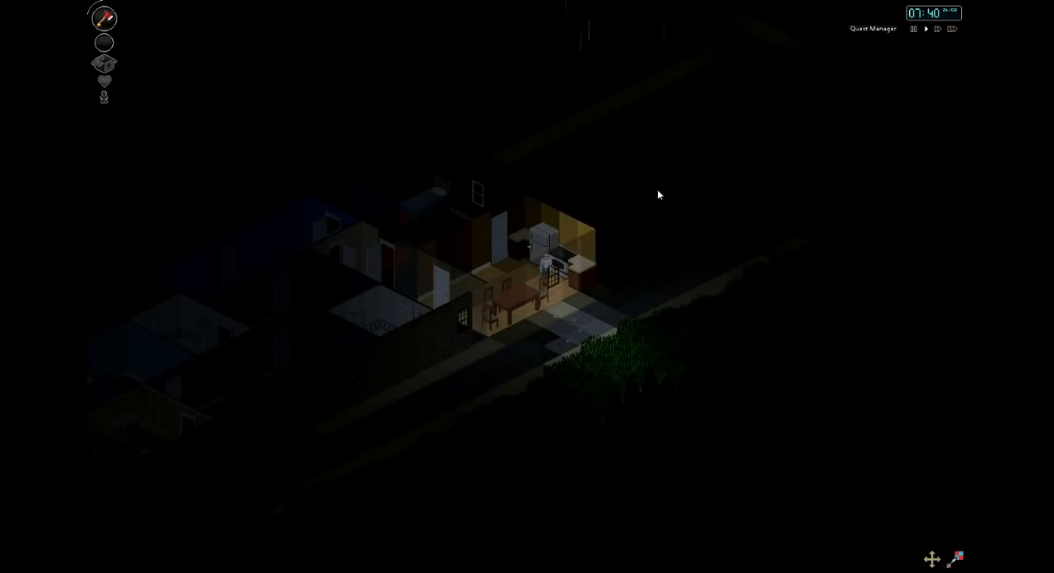
Walk through the bedroom and west room, then out the wooden door onto the street
{"action": "left_click", "coordinate": [537, 251]}
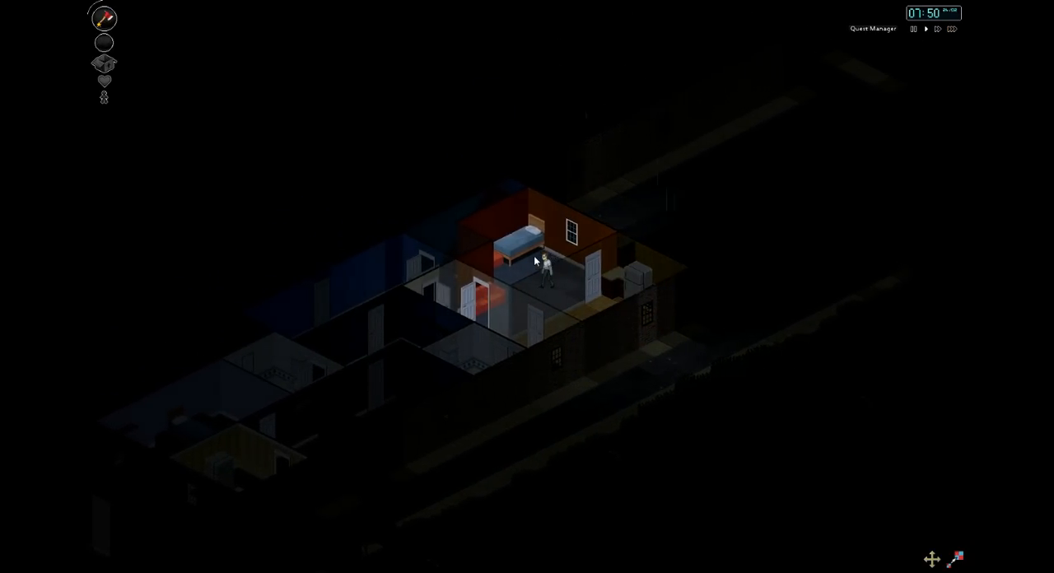
{"action": "left_click", "coordinate": [534, 260]}
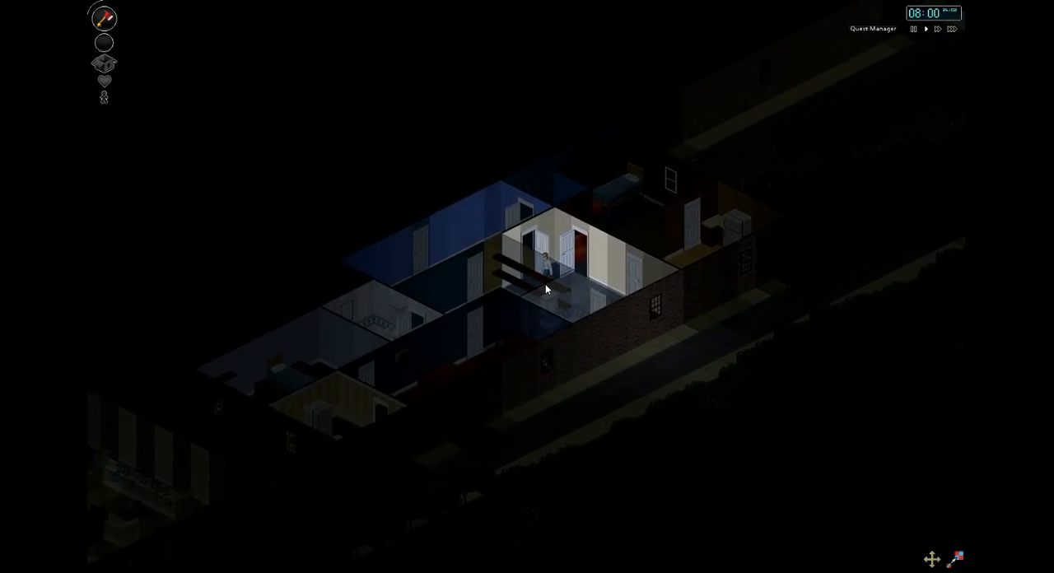
{"action": "left_click", "coordinate": [494, 278]}
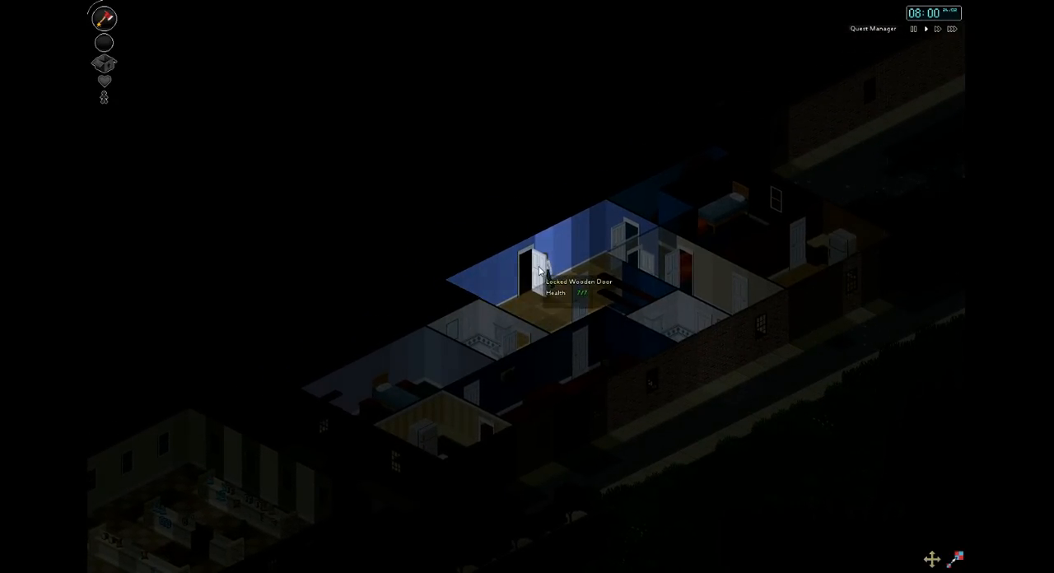
{"action": "left_click", "coordinate": [529, 269]}
{"action": "left_click", "coordinate": [540, 268]}
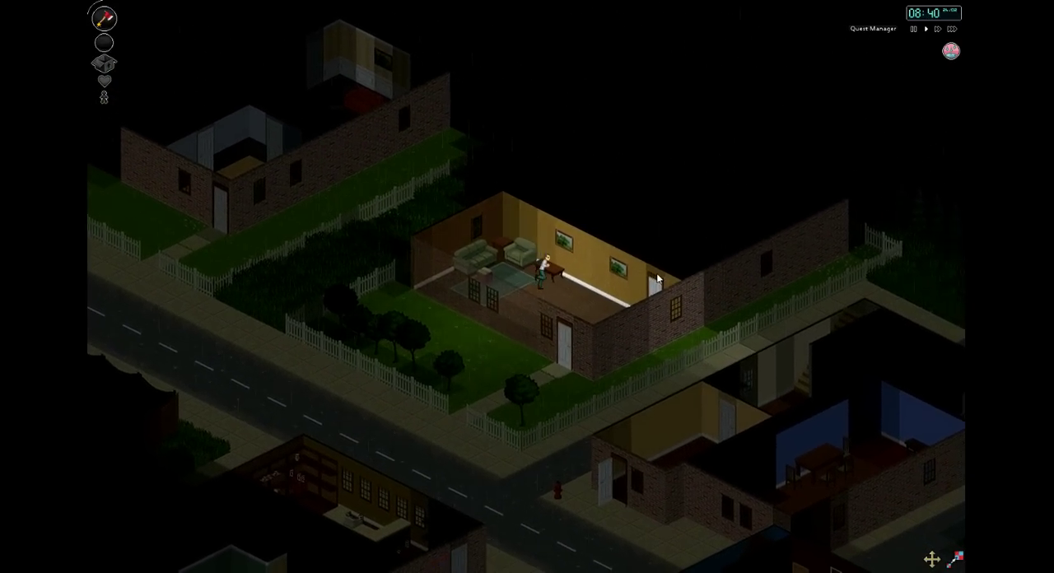
Enter the next house, search its kitchen cupboard and take the apple
{"action": "left_click", "coordinate": [657, 282]}
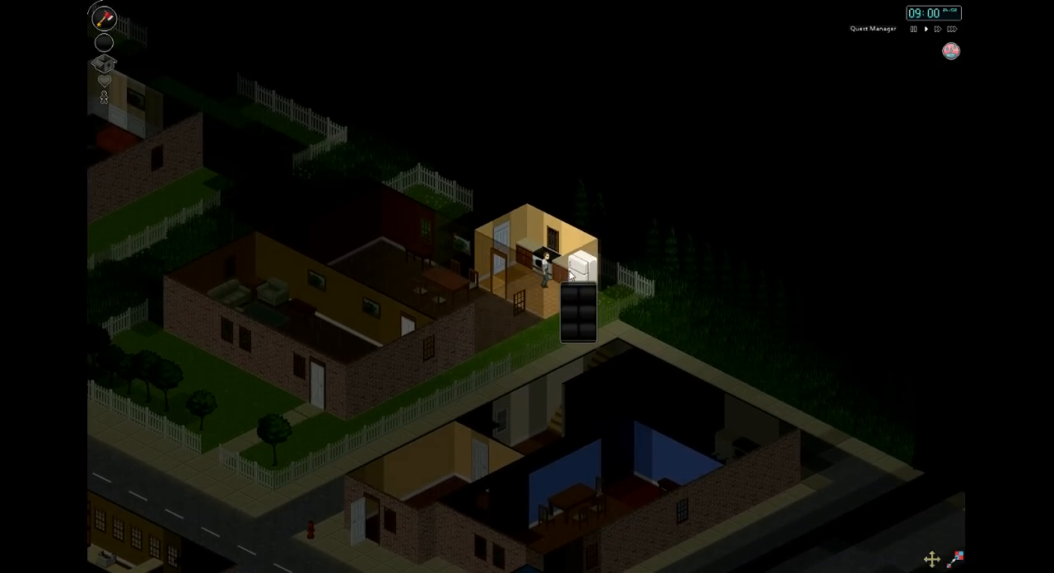
{"action": "left_click", "coordinate": [571, 274]}
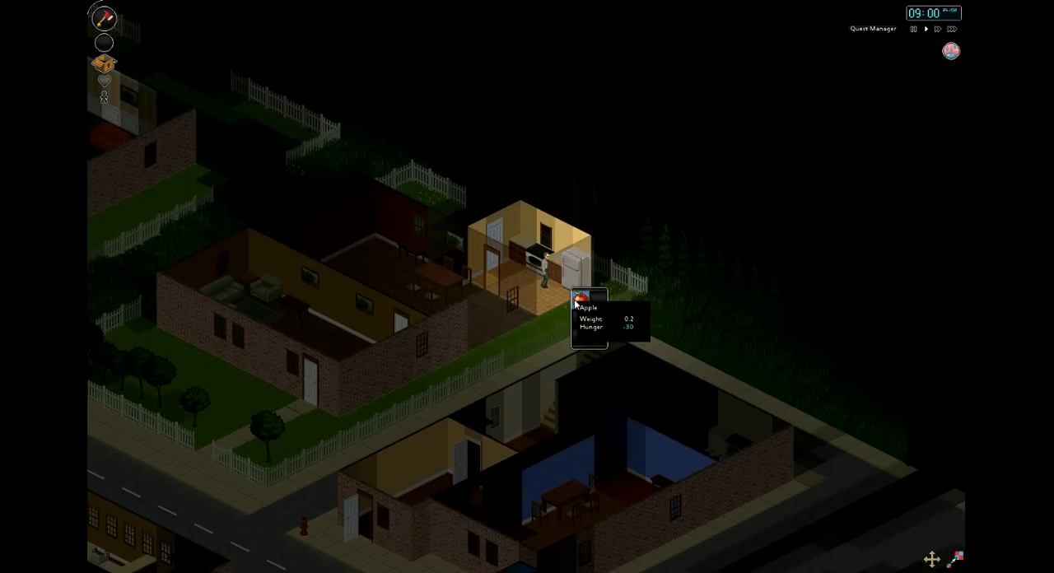
{"action": "left_click", "coordinate": [510, 247]}
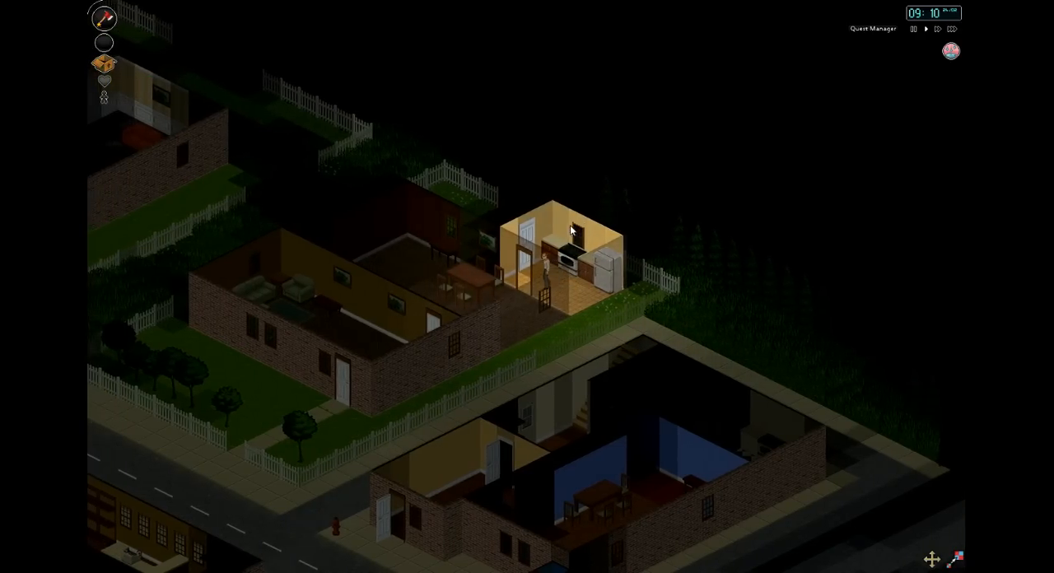
Step out onto the grass path, then return inside to the living room's far corner
{"action": "left_click", "coordinate": [577, 244]}
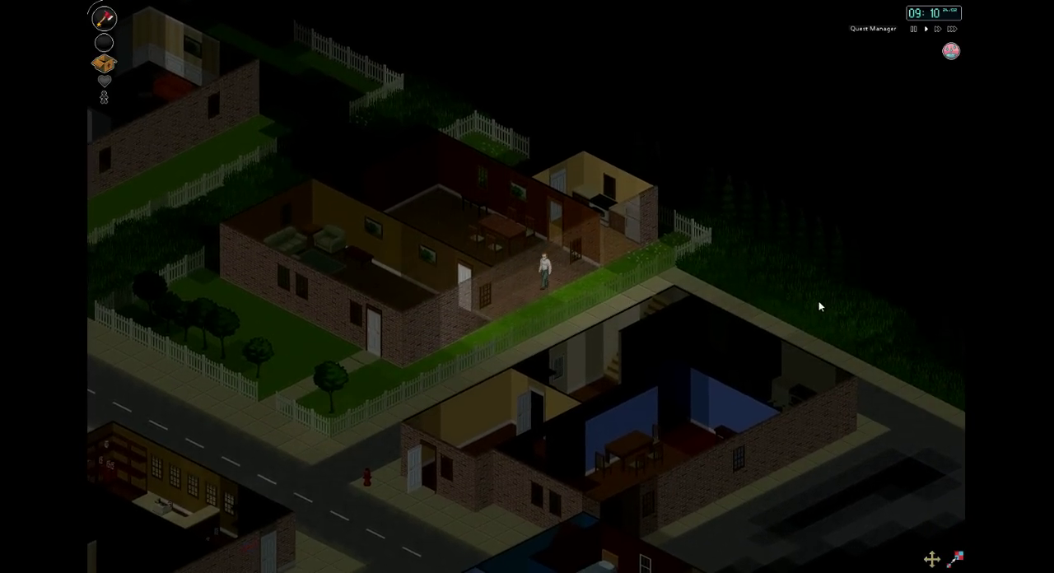
{"action": "left_click", "coordinate": [820, 306]}
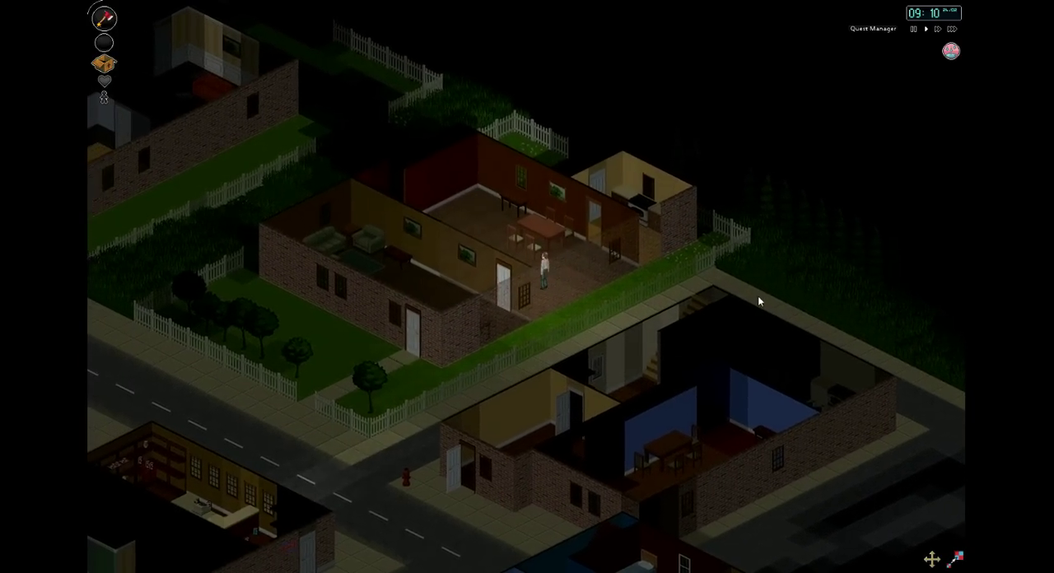
{"action": "left_click", "coordinate": [500, 211]}
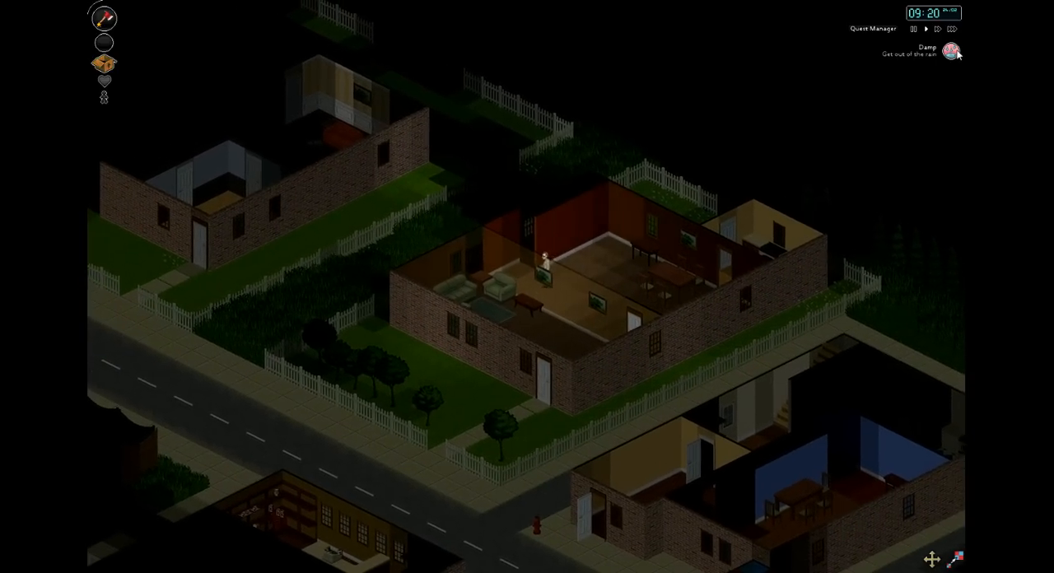
Climb to the upper floor, search the blue room's wardrobe and walk on into the pink room
{"action": "left_click", "coordinate": [594, 215]}
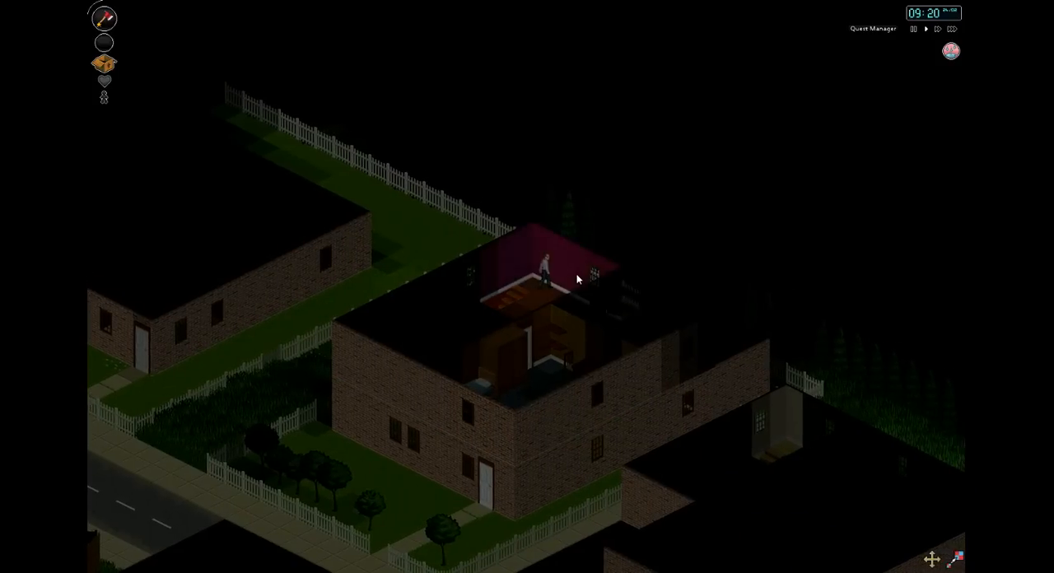
{"action": "left_click", "coordinate": [585, 302]}
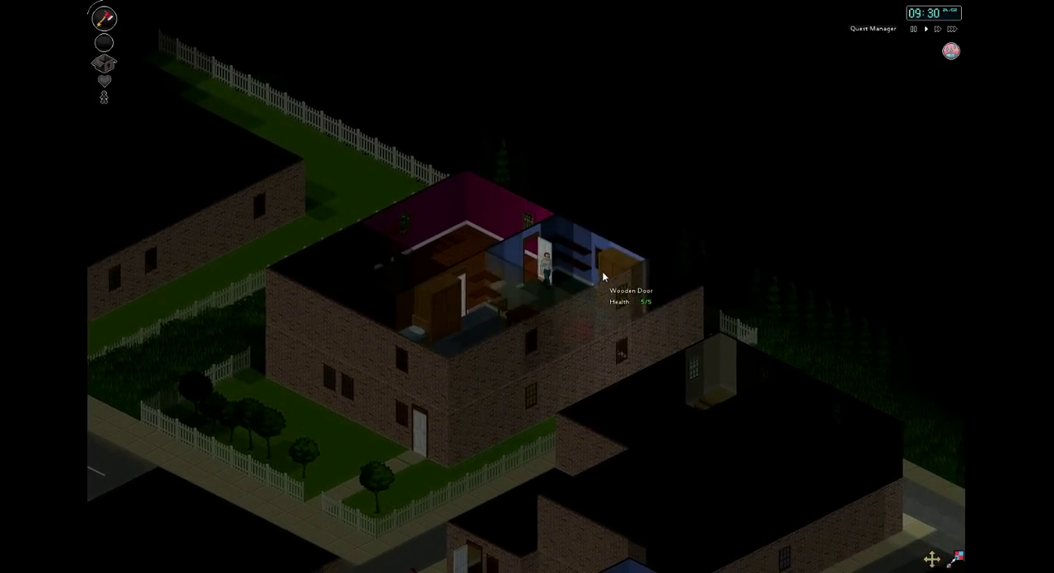
{"action": "left_click", "coordinate": [603, 277]}
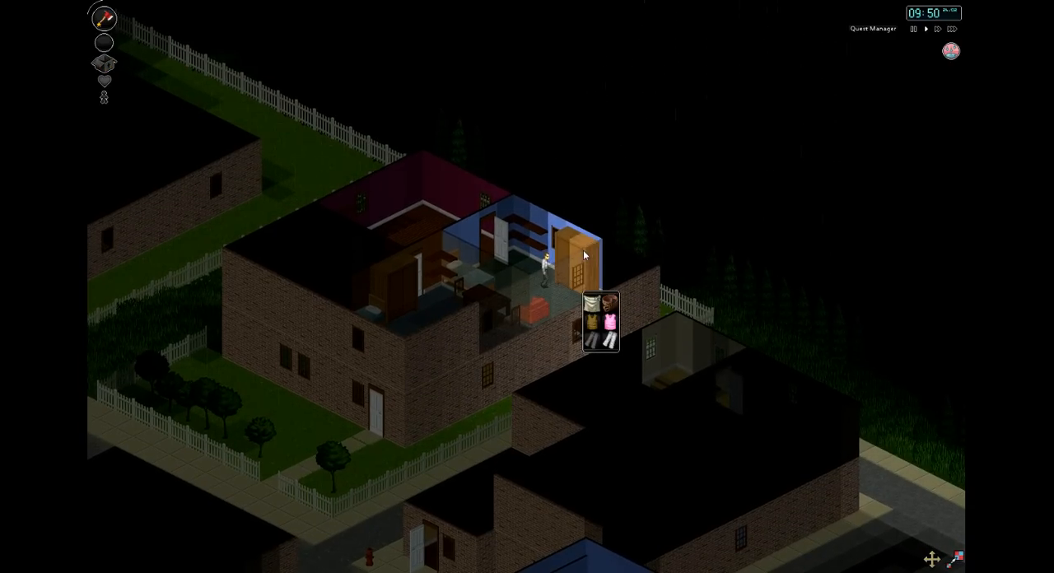
{"action": "key", "text": "w"}
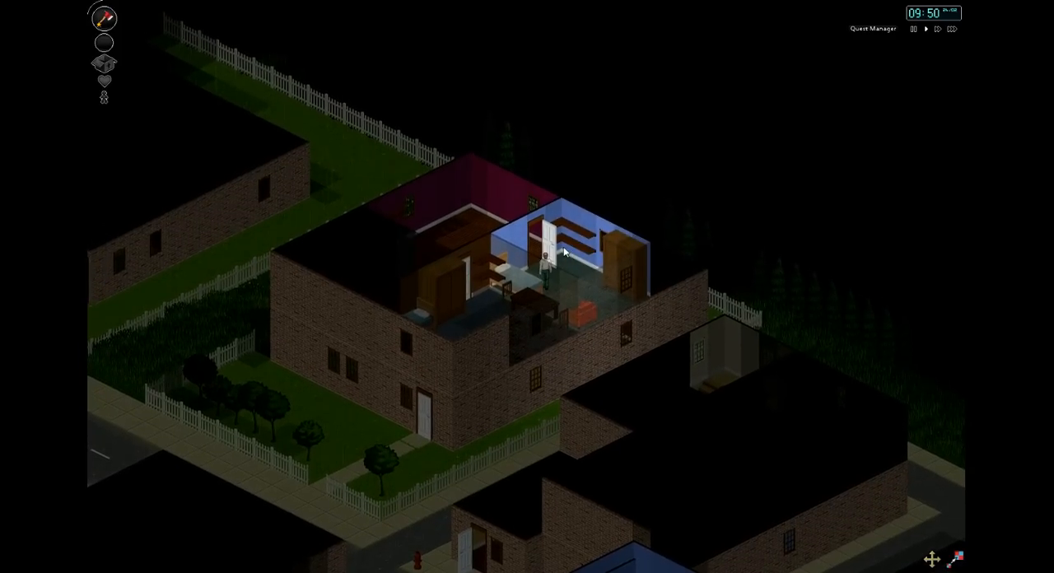
{"action": "key", "text": "w"}
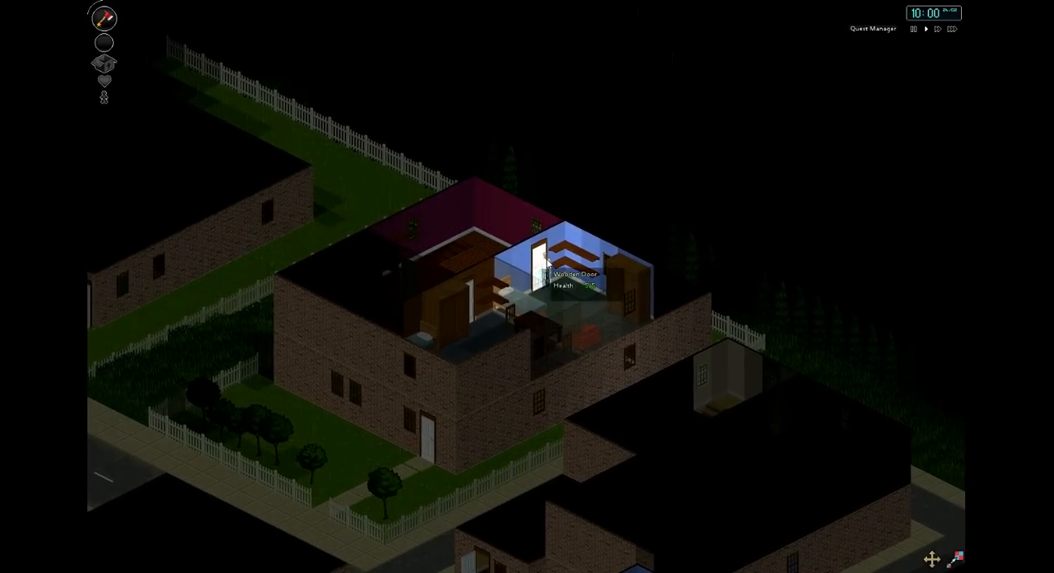
{"action": "key", "text": "w"}
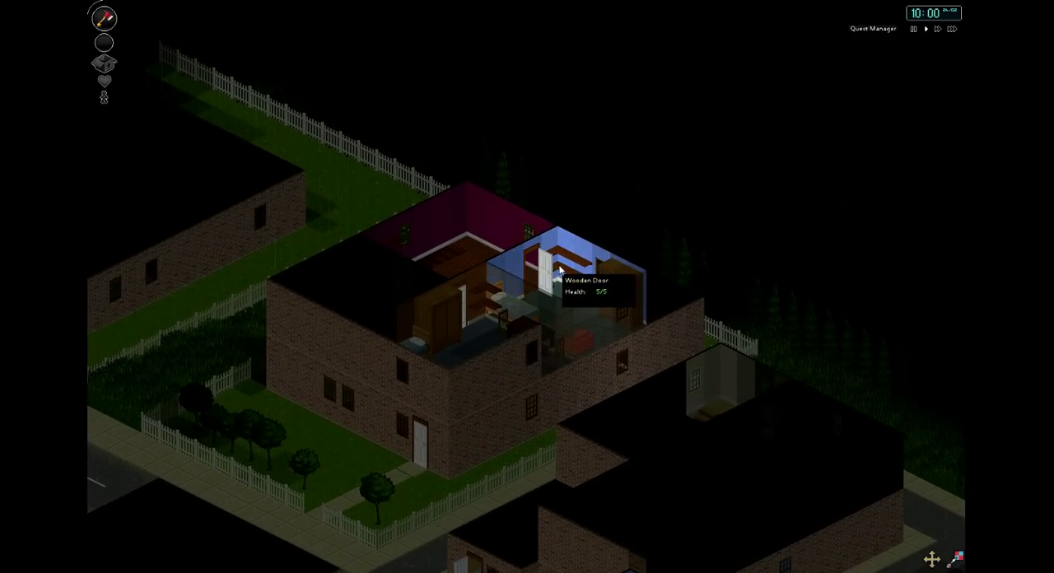
{"action": "key", "text": "w"}
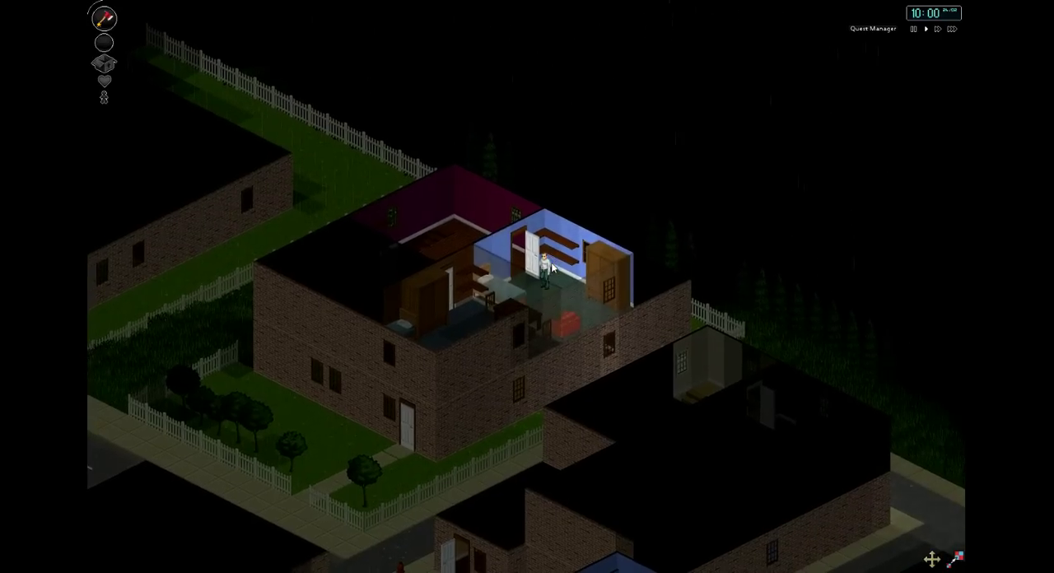
{"action": "key", "text": "w"}
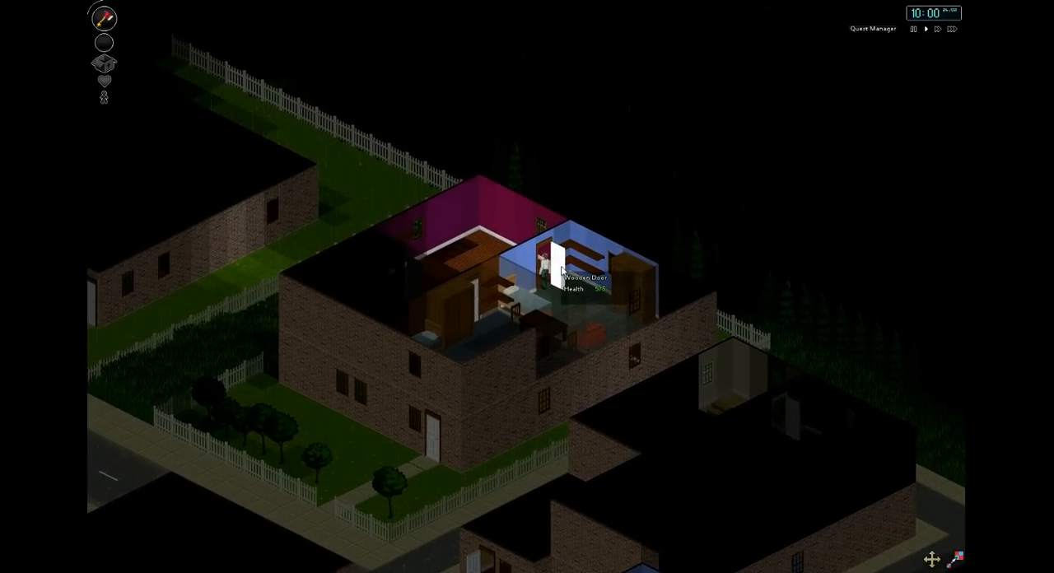
{"action": "key", "text": "w"}
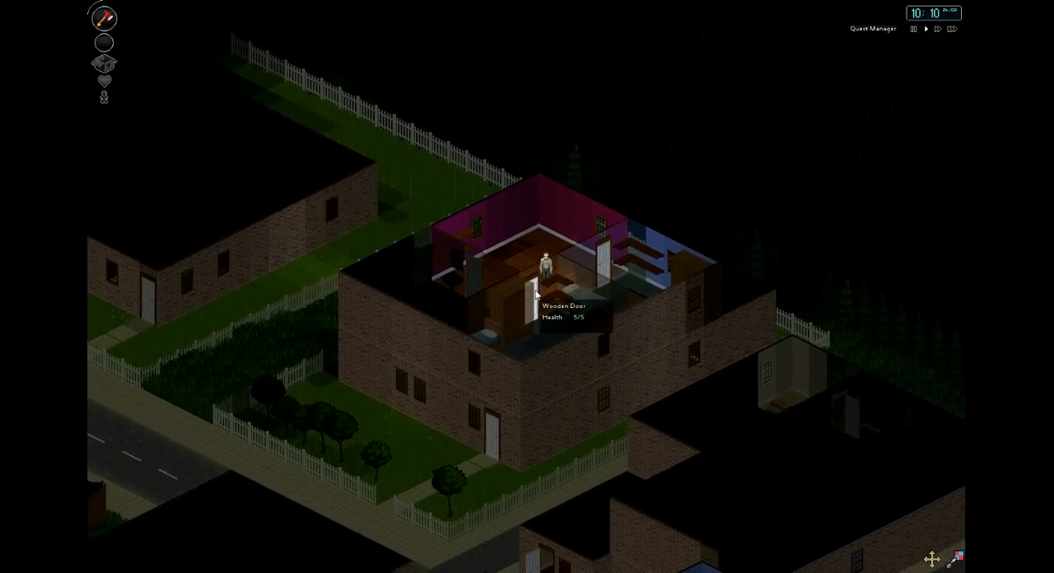
Check the bedroom wardrobe, then walk through the pink room into the tiled bathroom's corner
{"action": "key", "text": "s"}
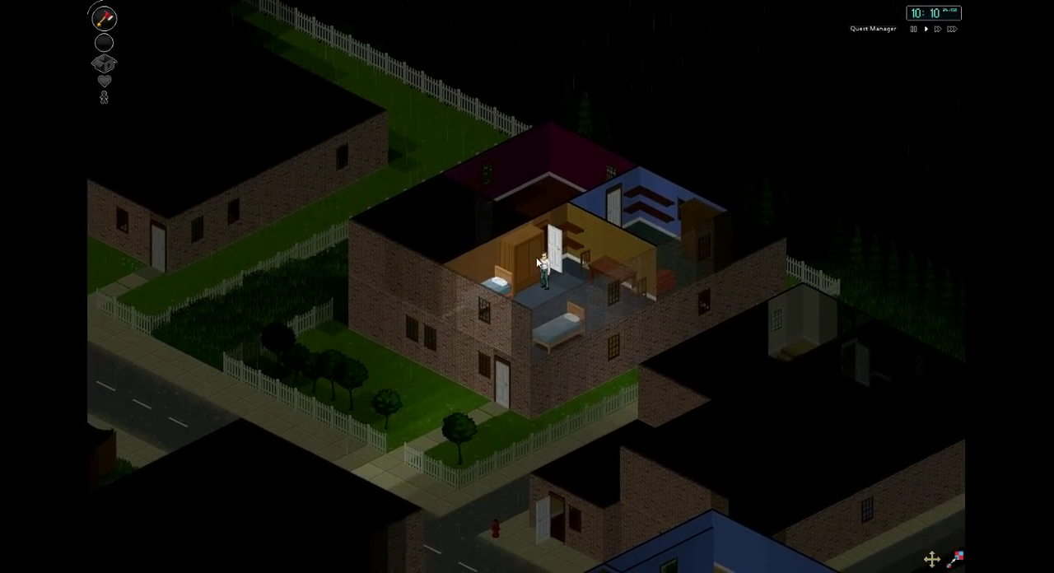
{"action": "left_click", "coordinate": [536, 262]}
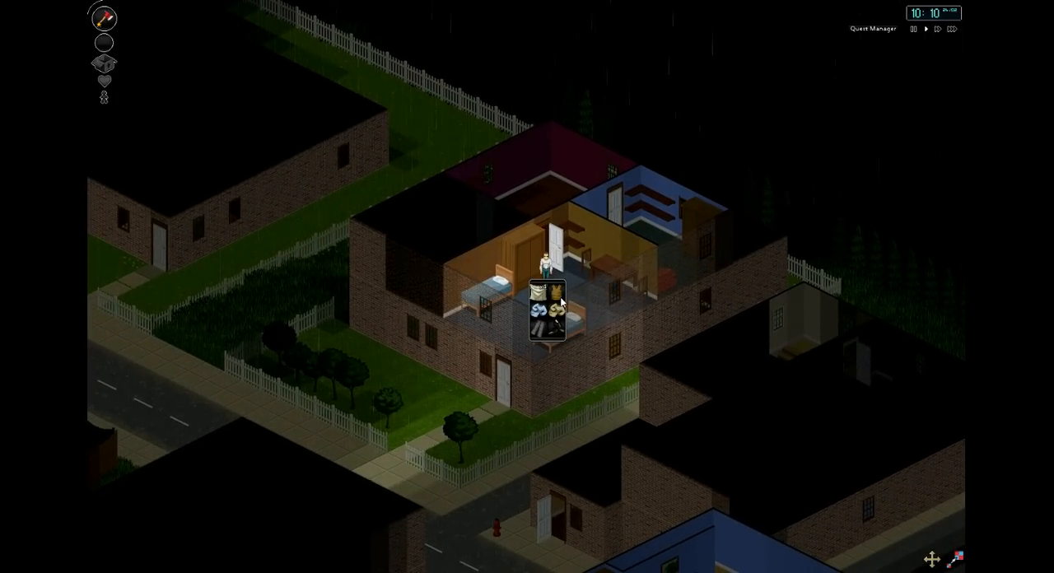
{"action": "key", "text": "w"}
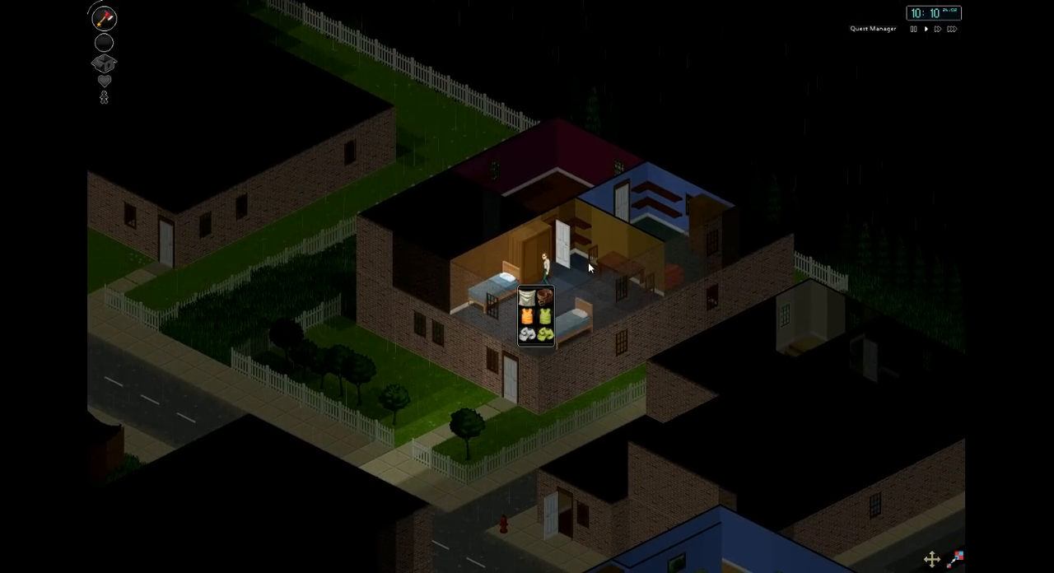
{"action": "key", "text": "w"}
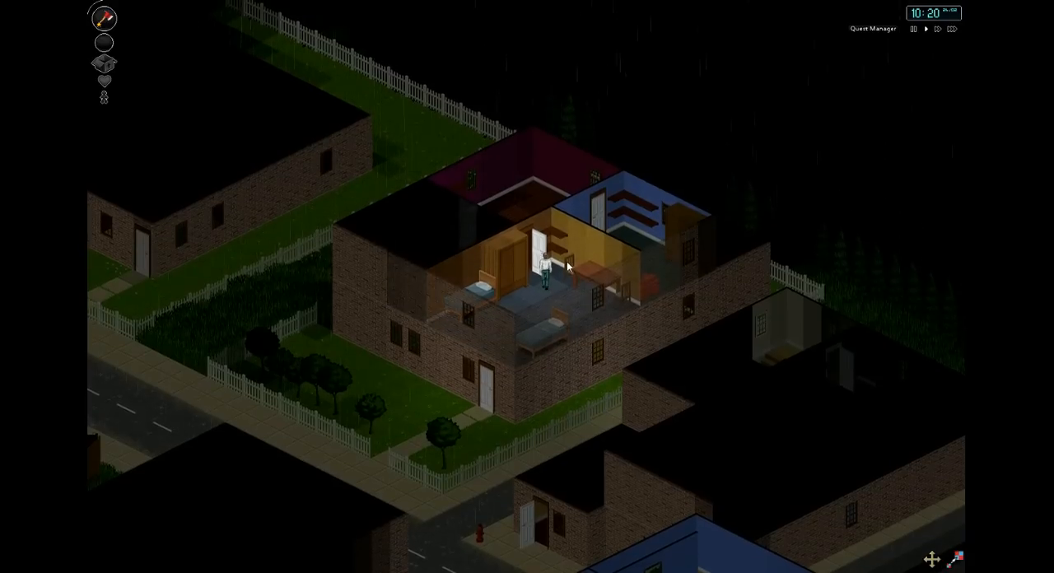
{"action": "key", "text": "w"}
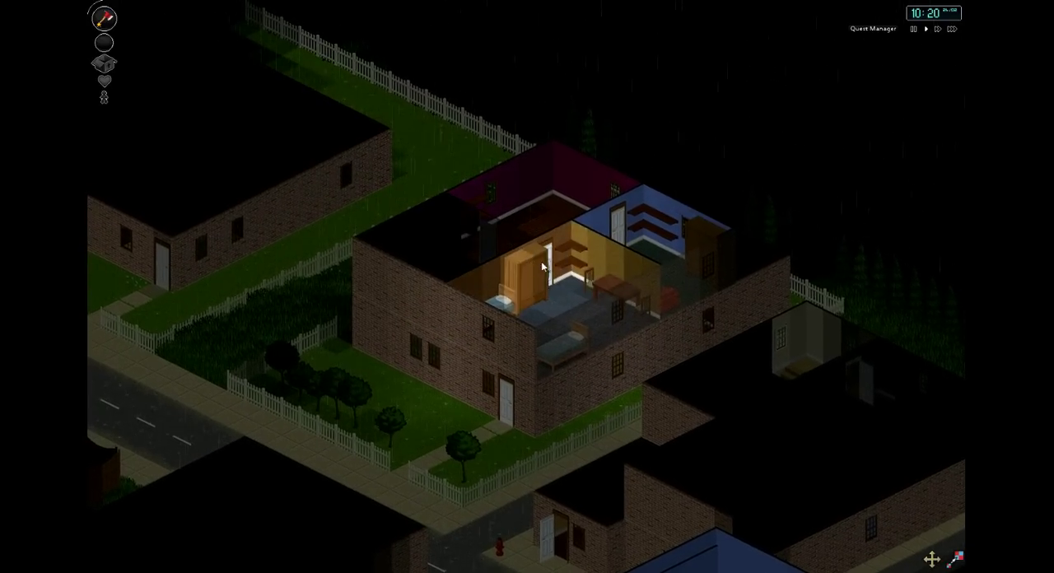
{"action": "key", "text": "w"}
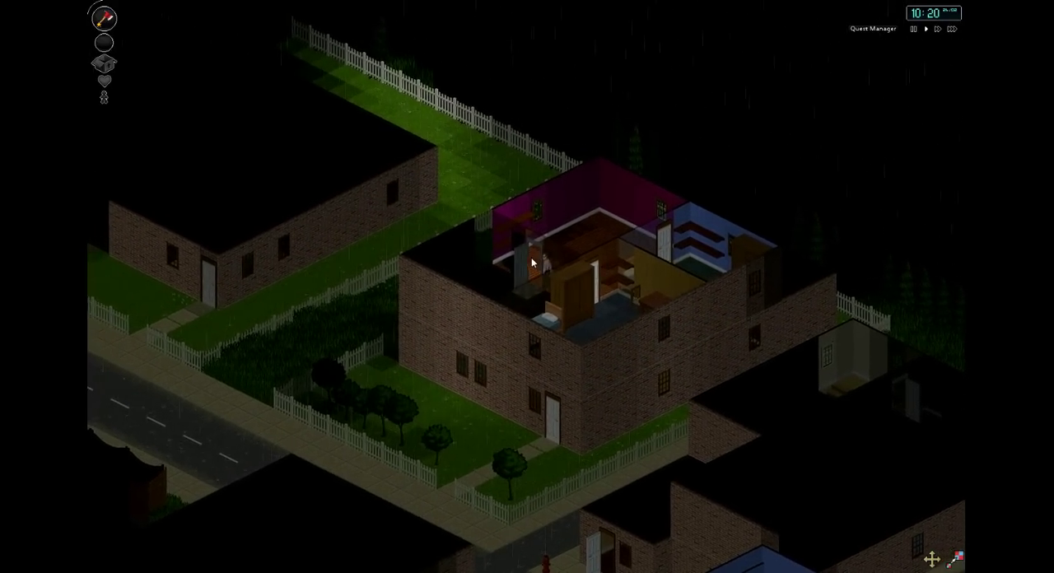
{"action": "key", "text": "w"}
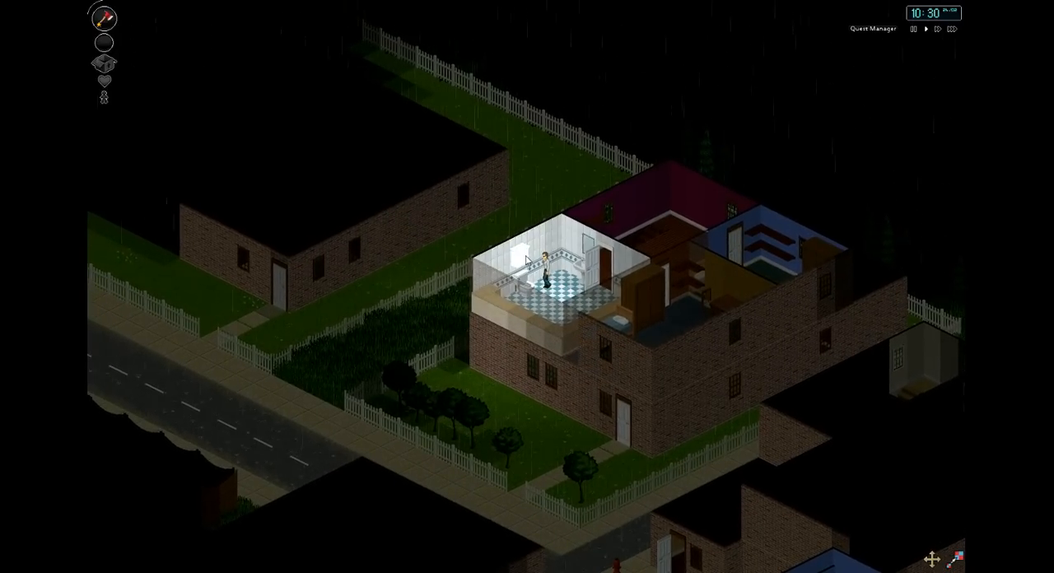
{"action": "key", "text": "s"}
{"action": "key", "text": "a"}
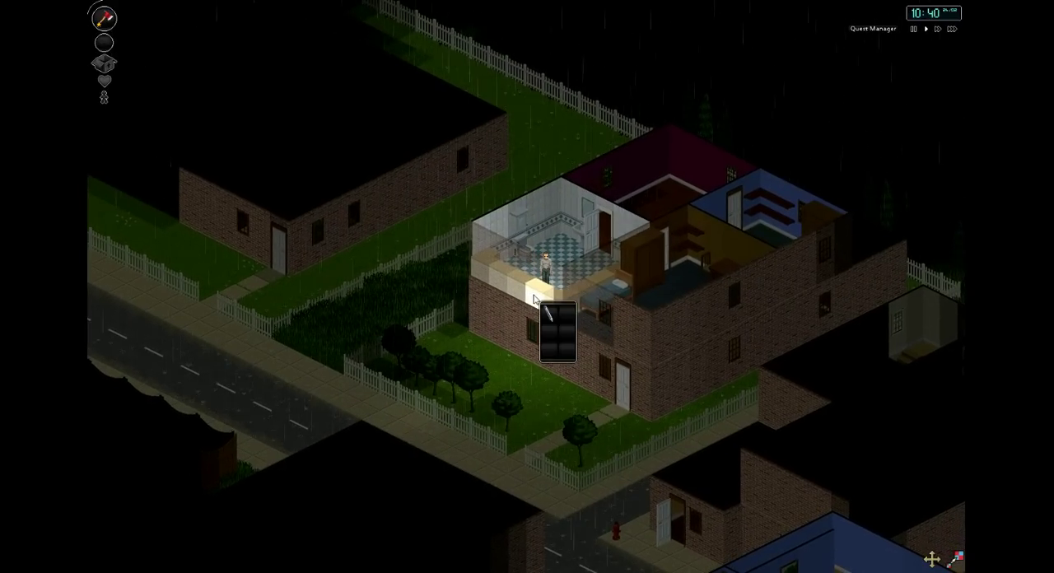
Take the pen from the bathroom container, try the bed and decline sleeping
{"action": "left_click", "coordinate": [551, 315]}
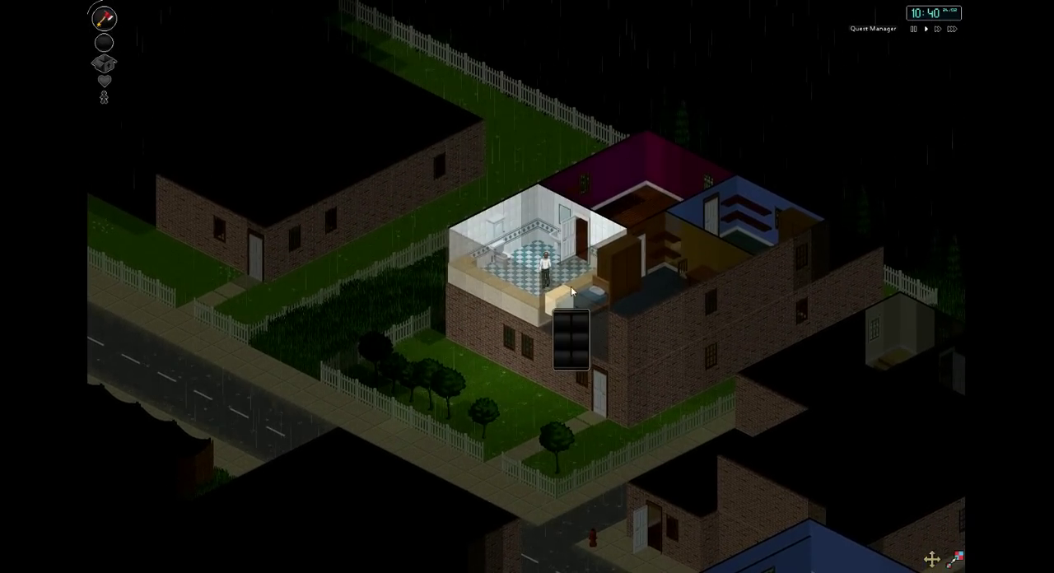
{"action": "left_click", "coordinate": [571, 292]}
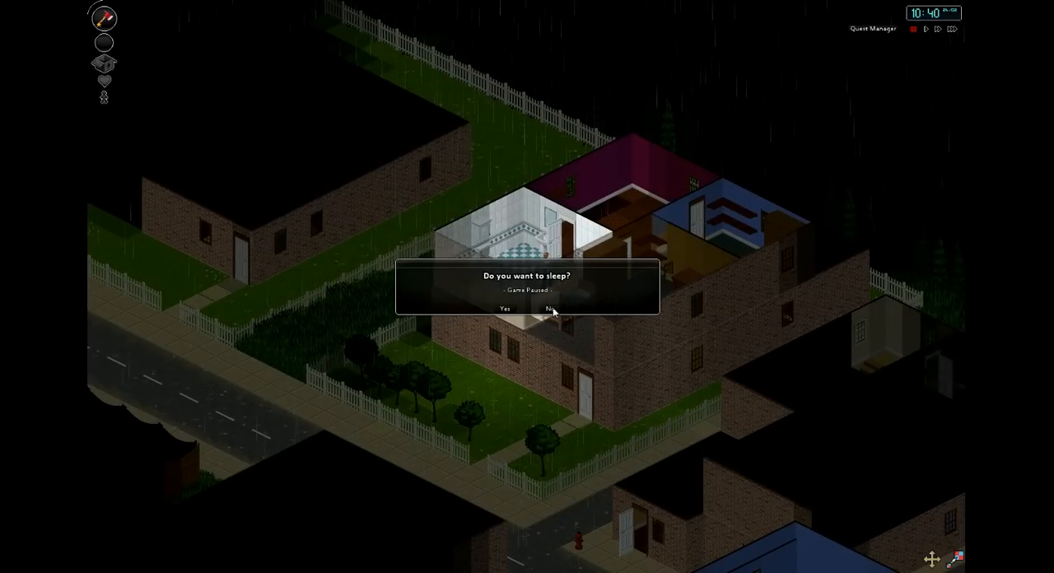
{"action": "left_click", "coordinate": [558, 289]}
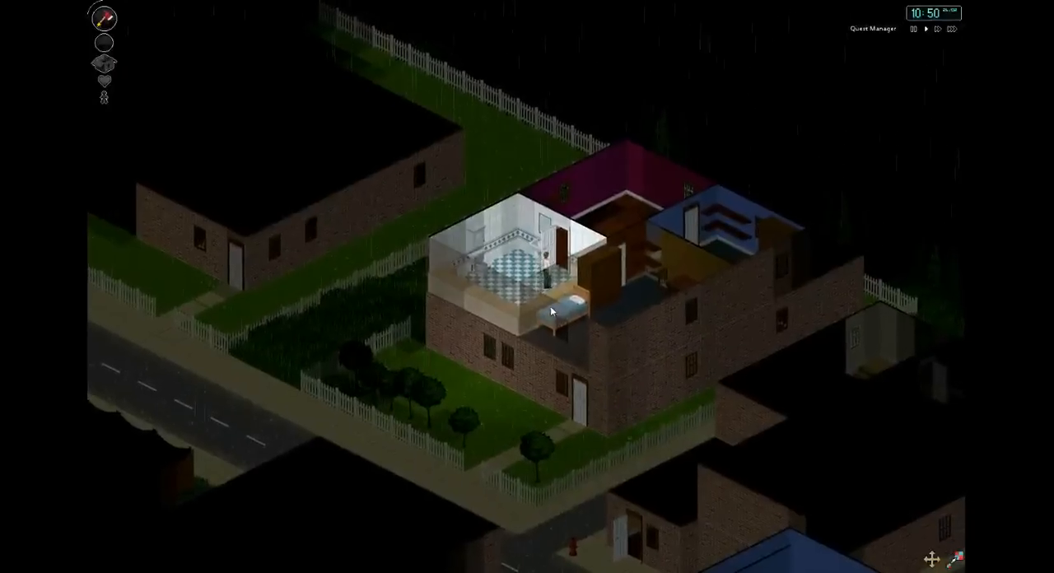
Go downstairs through the living and dining rooms and out the side door onto the lawn
{"action": "key", "text": "w"}
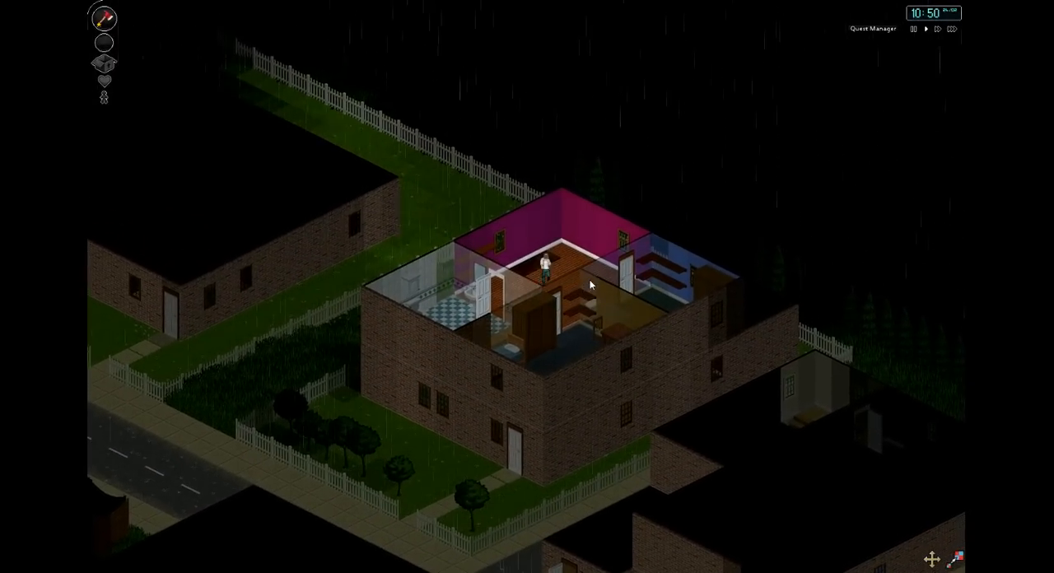
{"action": "key", "text": "w"}
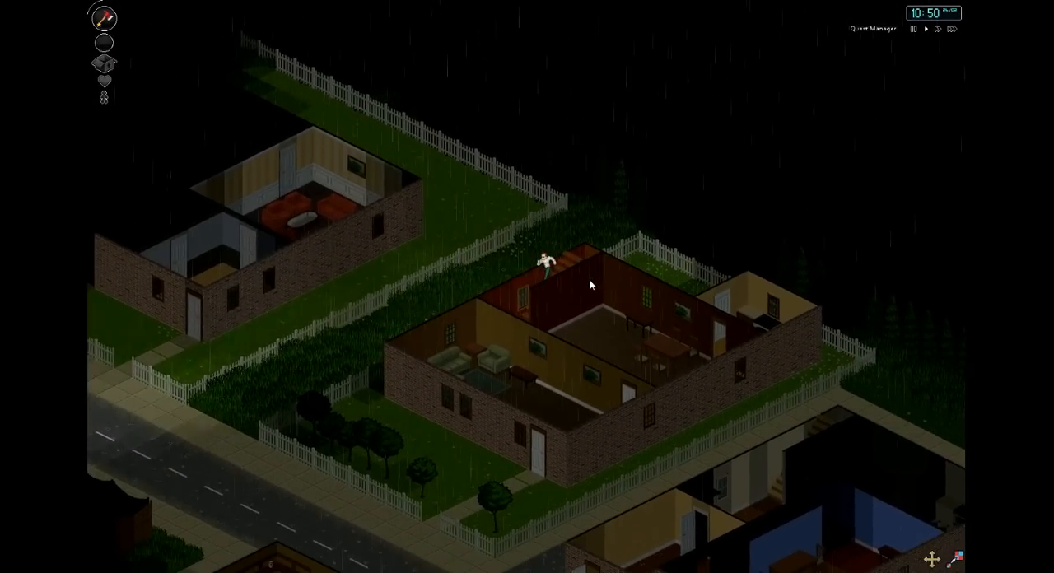
{"action": "key", "text": "s"}
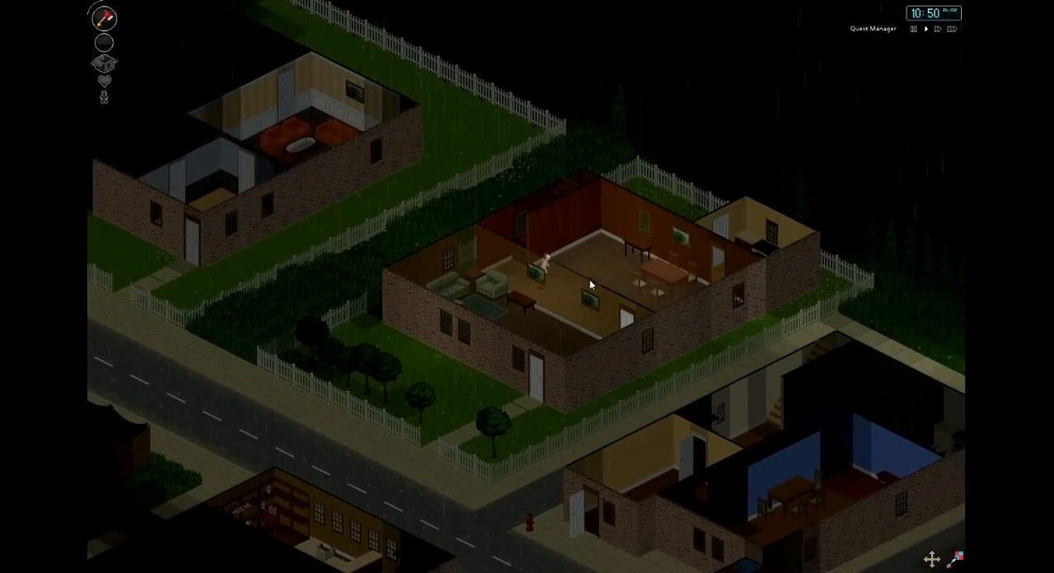
{"action": "key", "text": "d"}
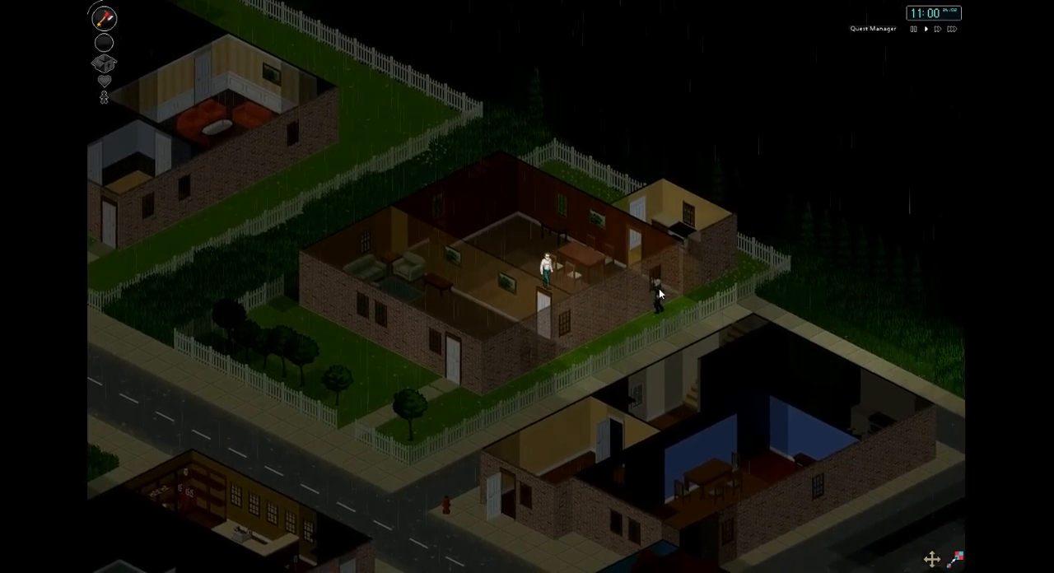
{"action": "key", "text": "s"}
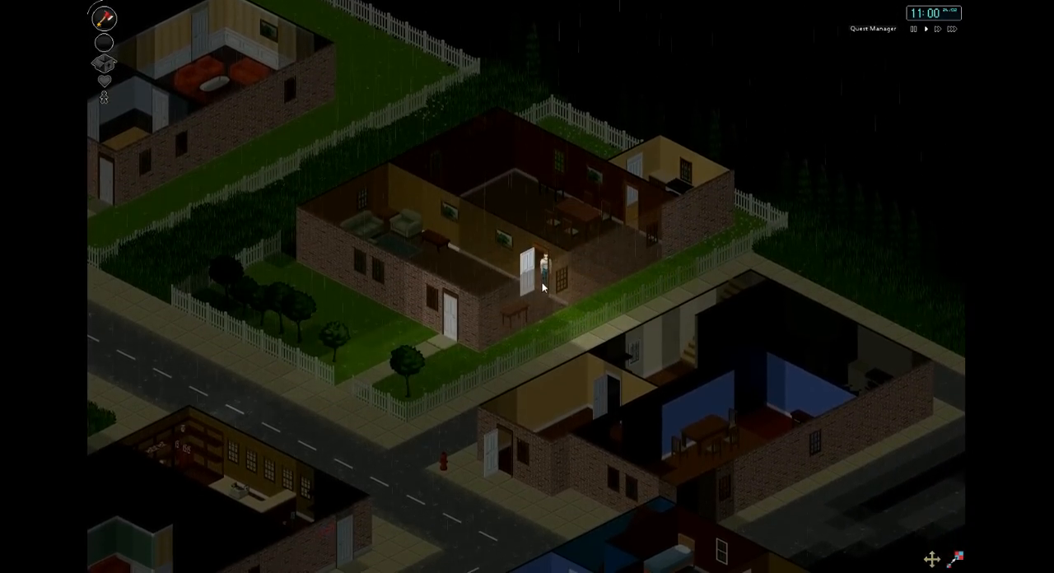
{"action": "key", "text": "s"}
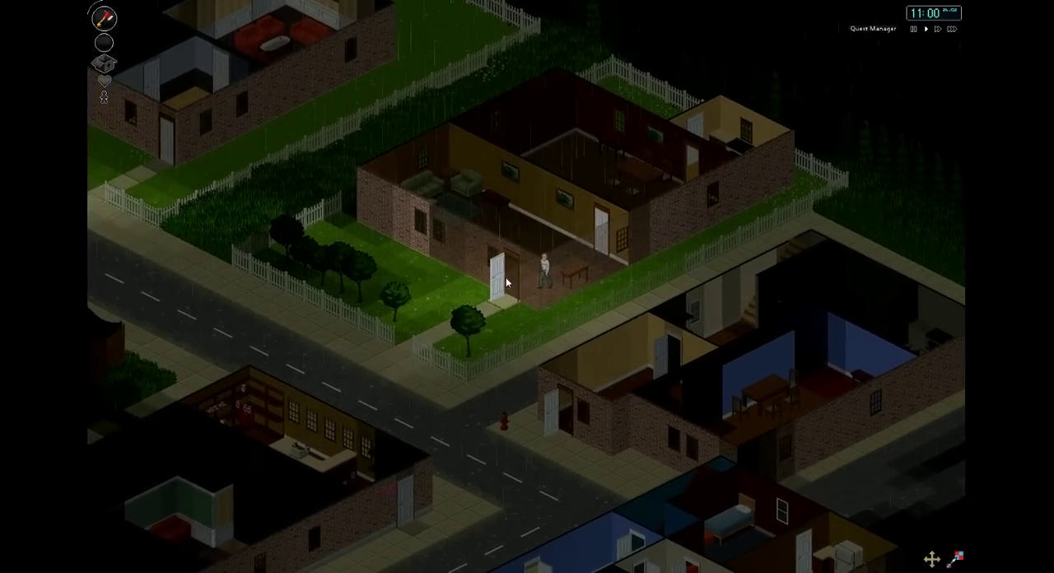
{"action": "key", "text": "s"}
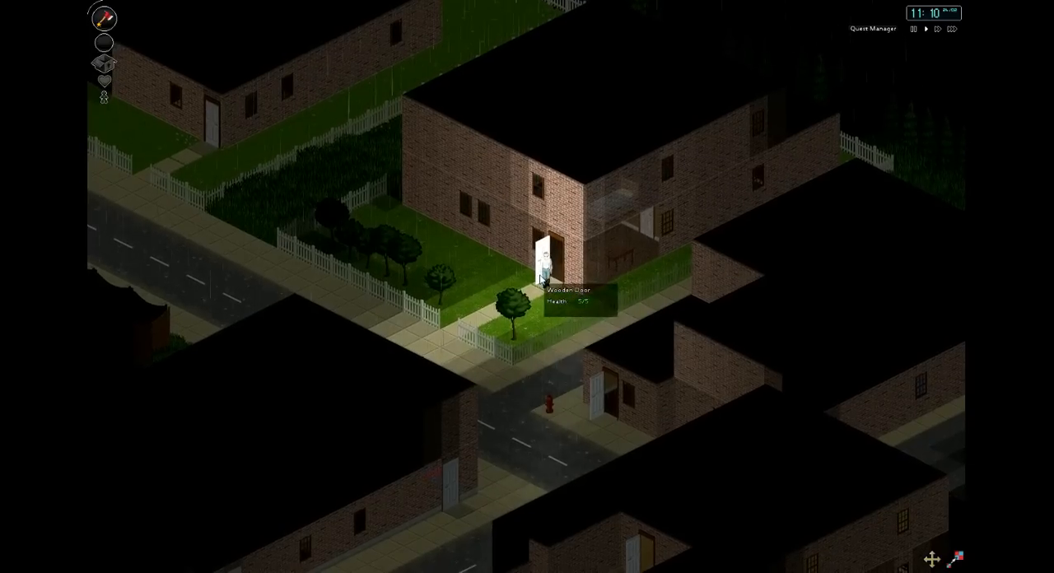
Walk along the house wall past the fence corner to the back and inspect the rear window
{"action": "key", "text": "d"}
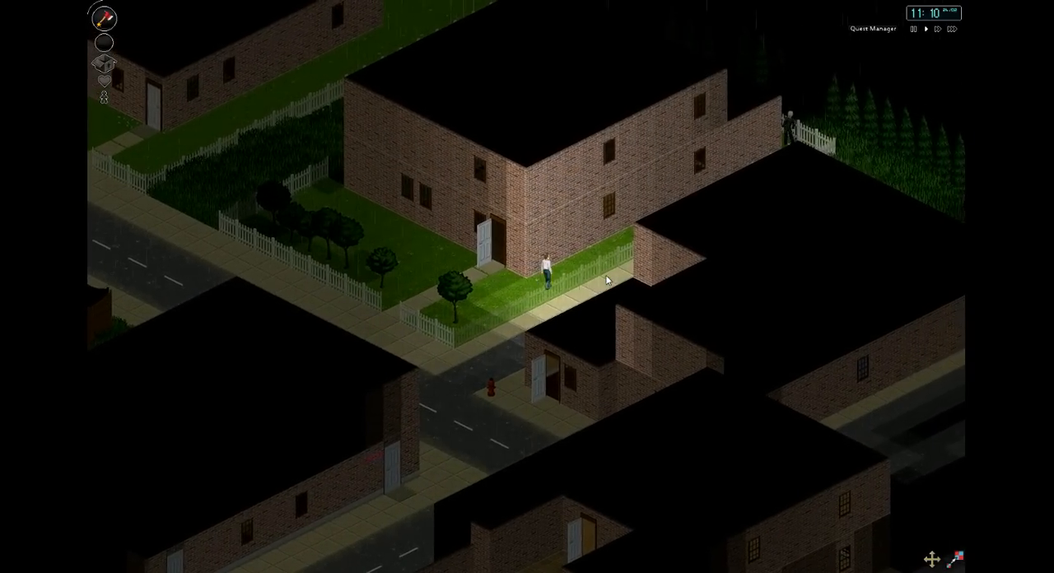
{"action": "key", "text": "d"}
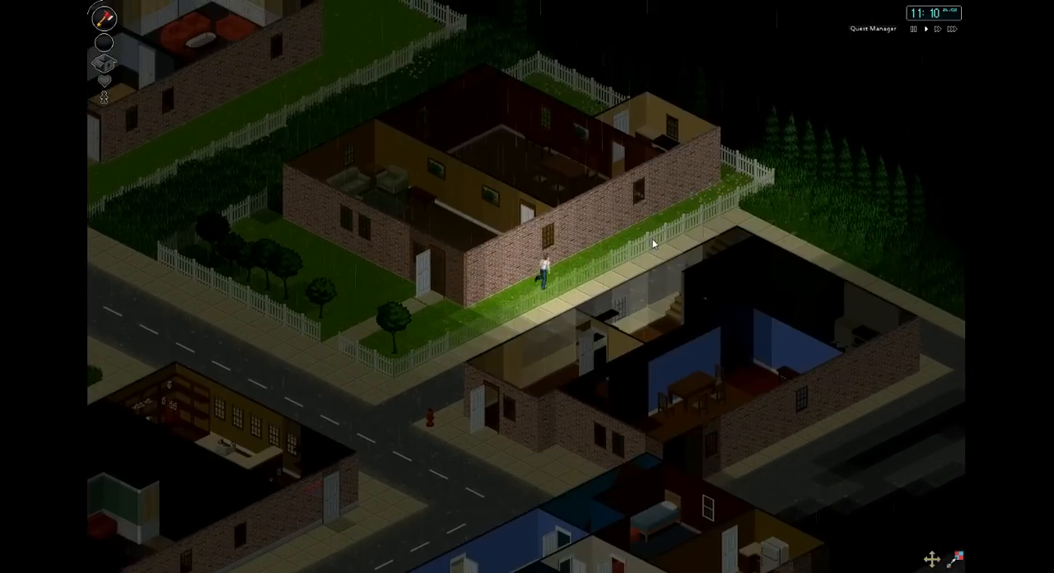
{"action": "key", "text": "d"}
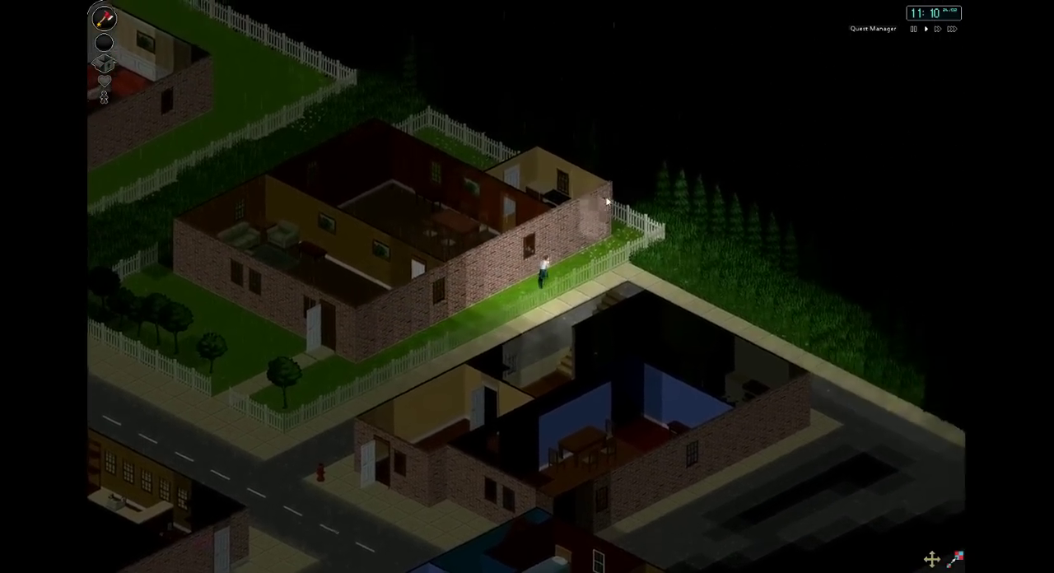
{"action": "key", "text": "d"}
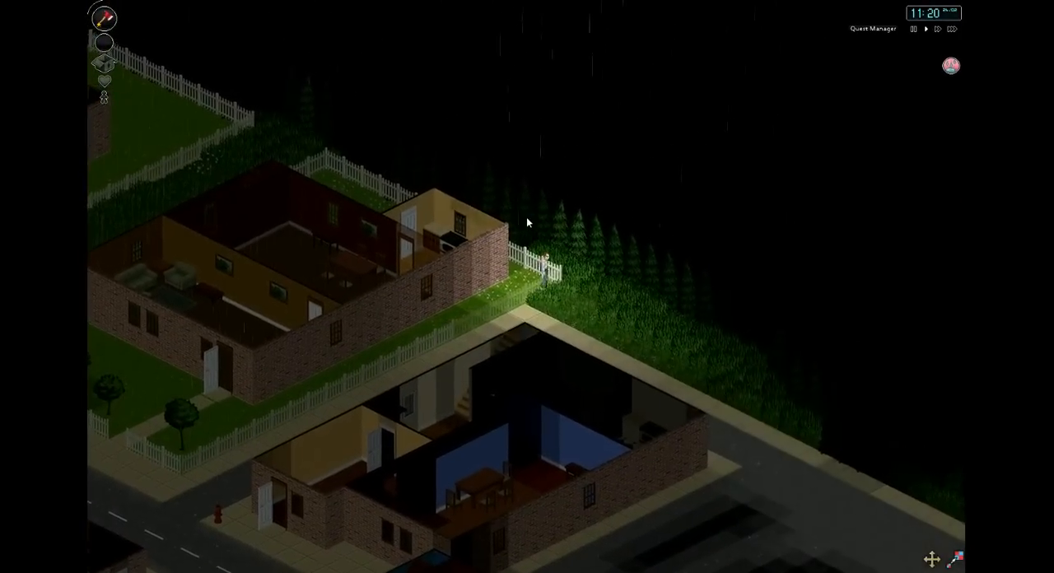
{"action": "key", "text": "d"}
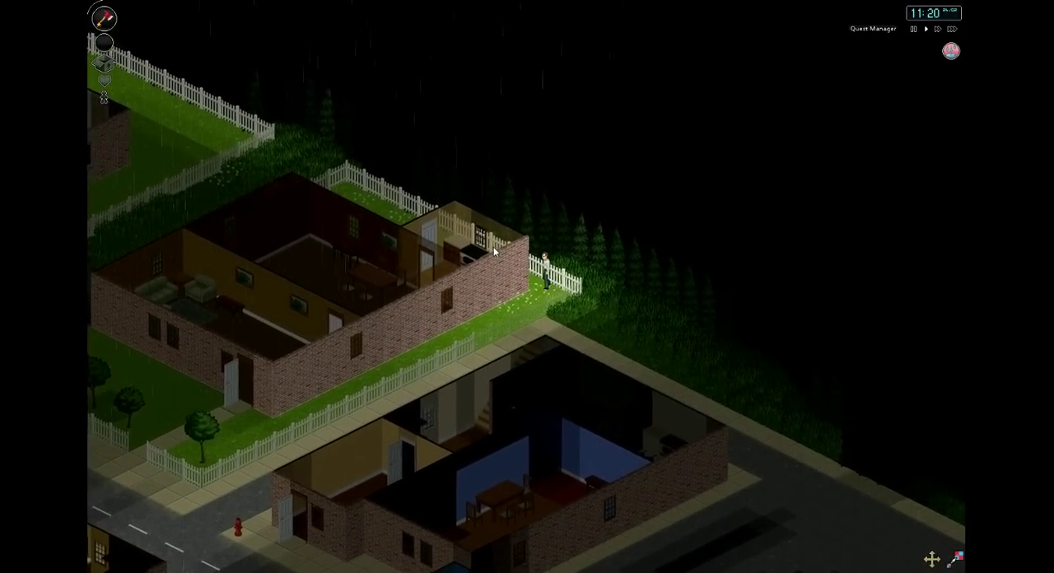
{"action": "right_click", "coordinate": [494, 246]}
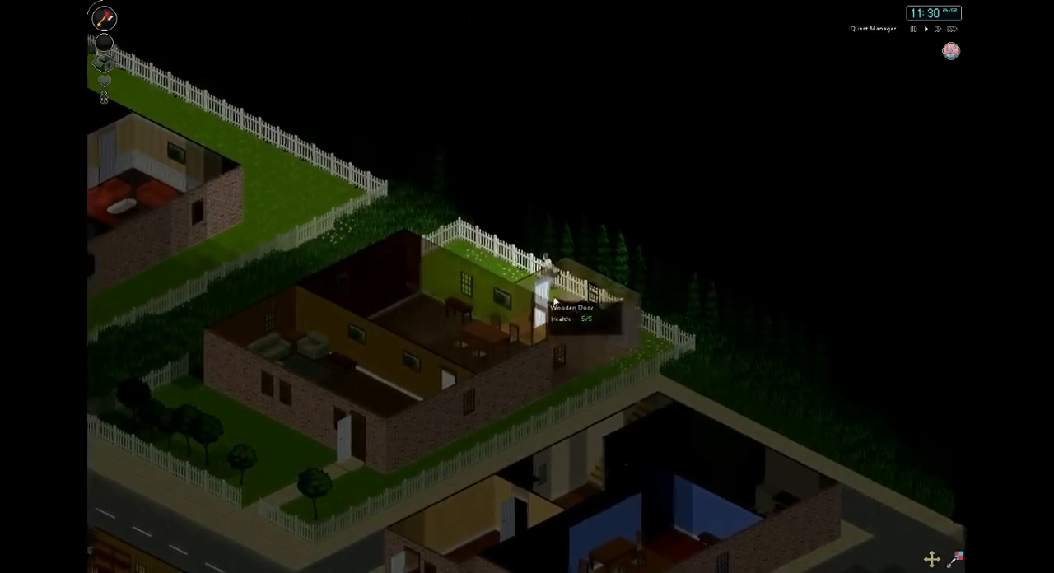
{"action": "scroll", "coordinate": [525, 292], "scroll_direction": "up", "scroll_amount": 2}
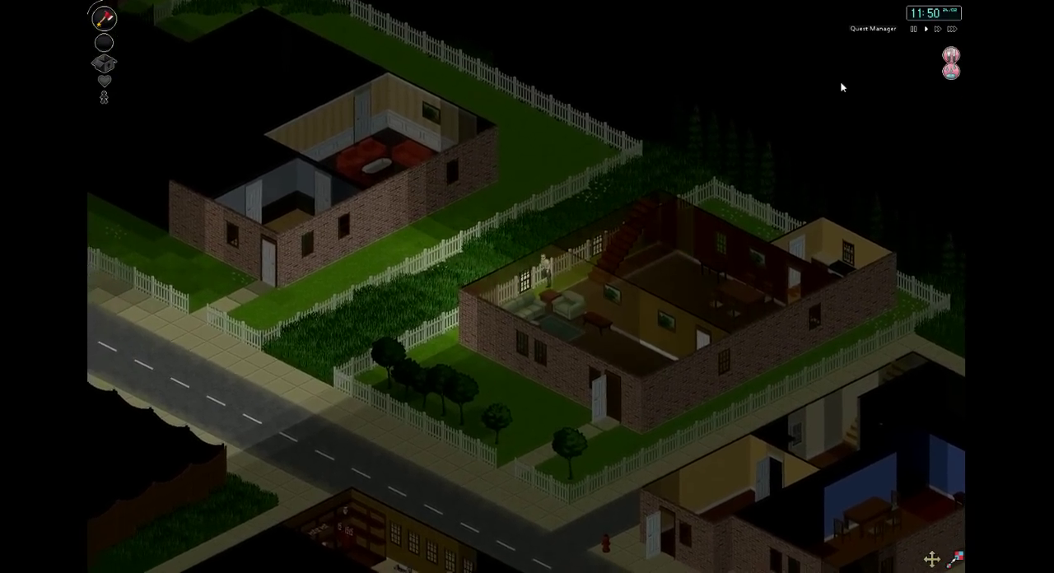
Show the survivor's inventory and grab the bread from it
{"action": "key", "text": "i"}
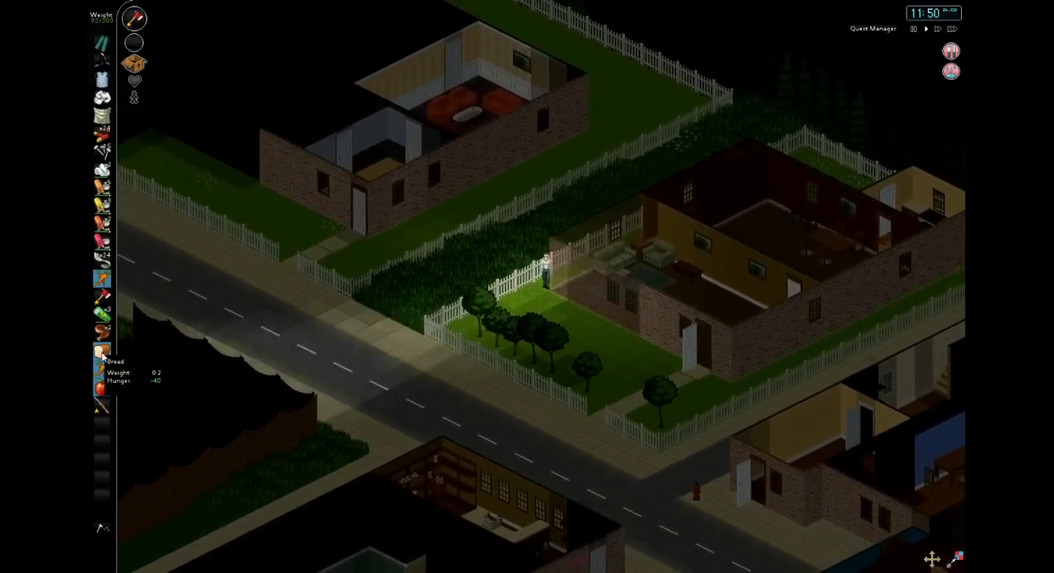
{"action": "left_click_drag", "start_coordinate": [101, 352], "coordinate": [136, 83]}
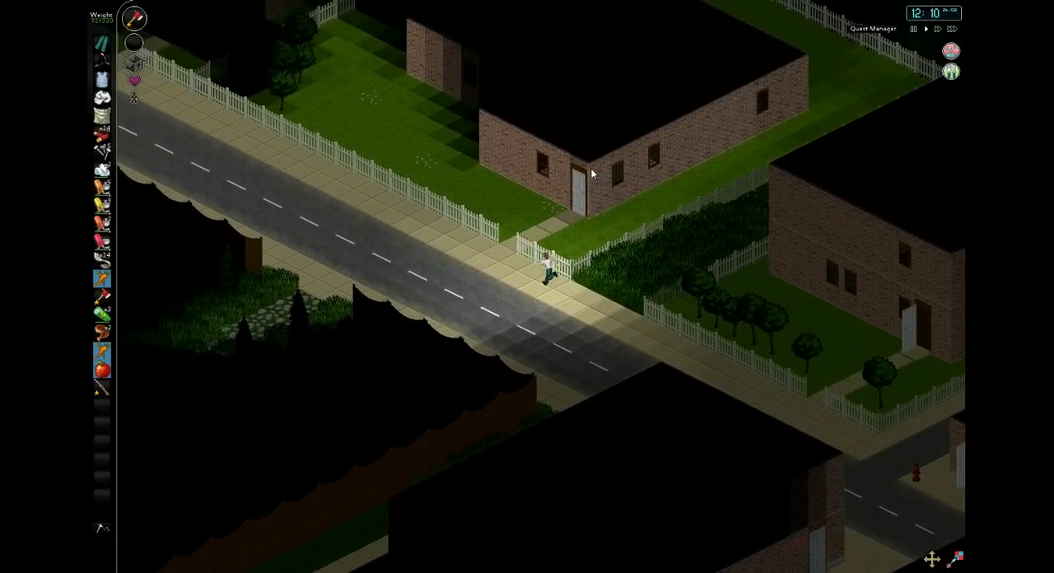
Enter the brick house and walk through the bathroom and red-sofa living room into the kitchen
{"action": "left_click", "coordinate": [640, 254]}
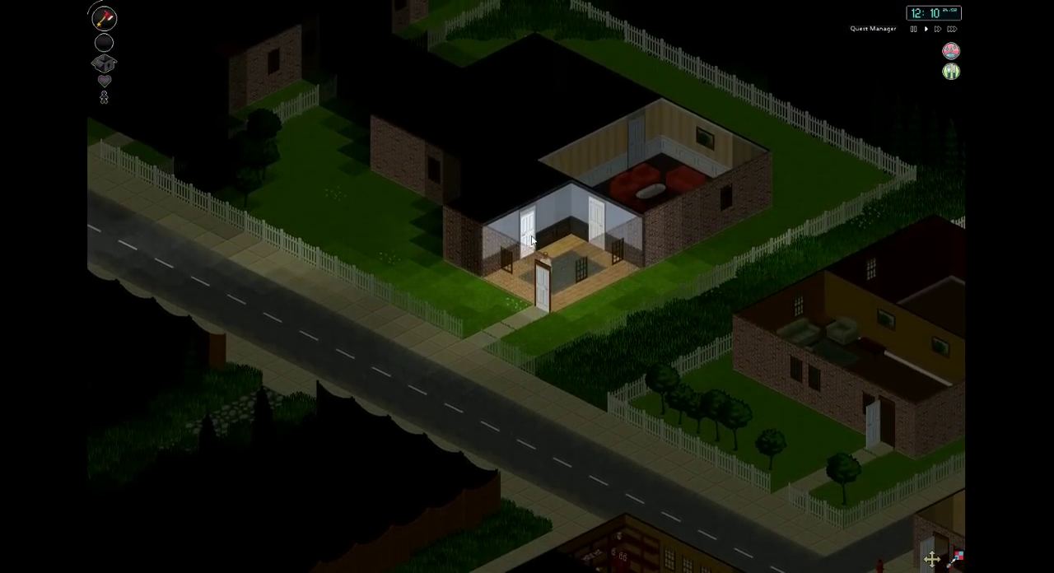
{"action": "left_click", "coordinate": [531, 239]}
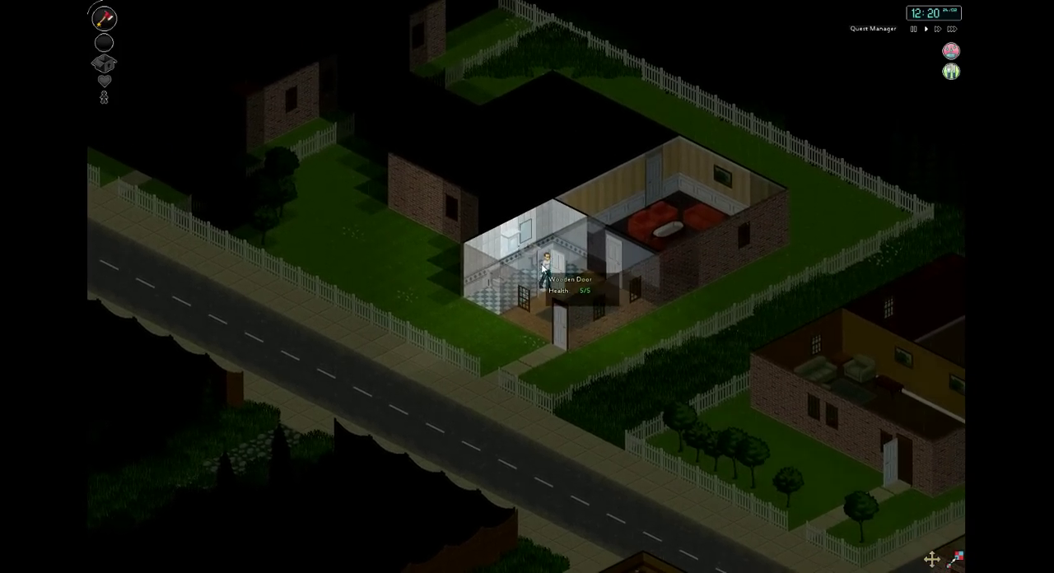
{"action": "left_click", "coordinate": [544, 266]}
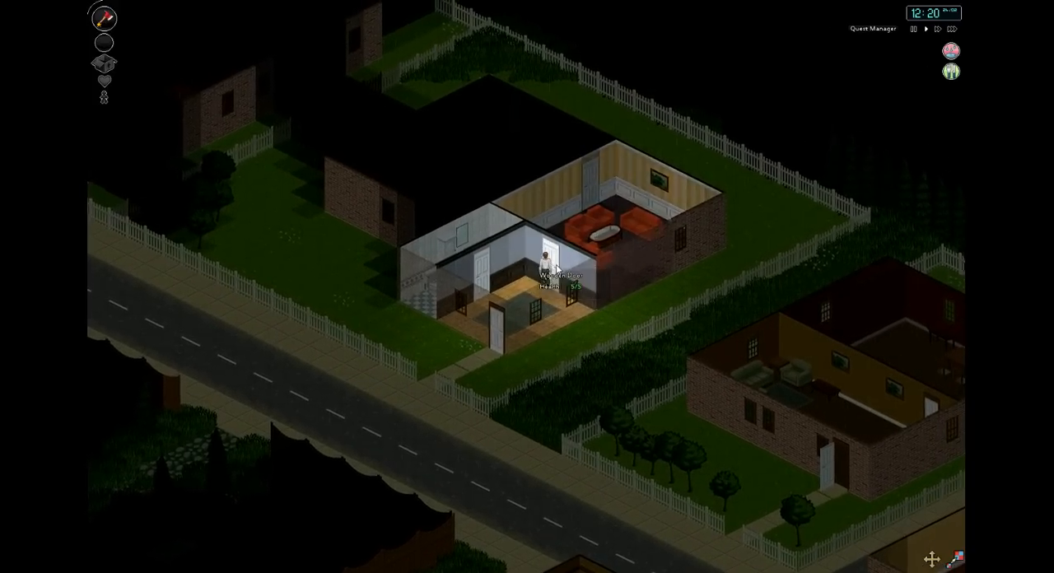
{"action": "left_click", "coordinate": [555, 265]}
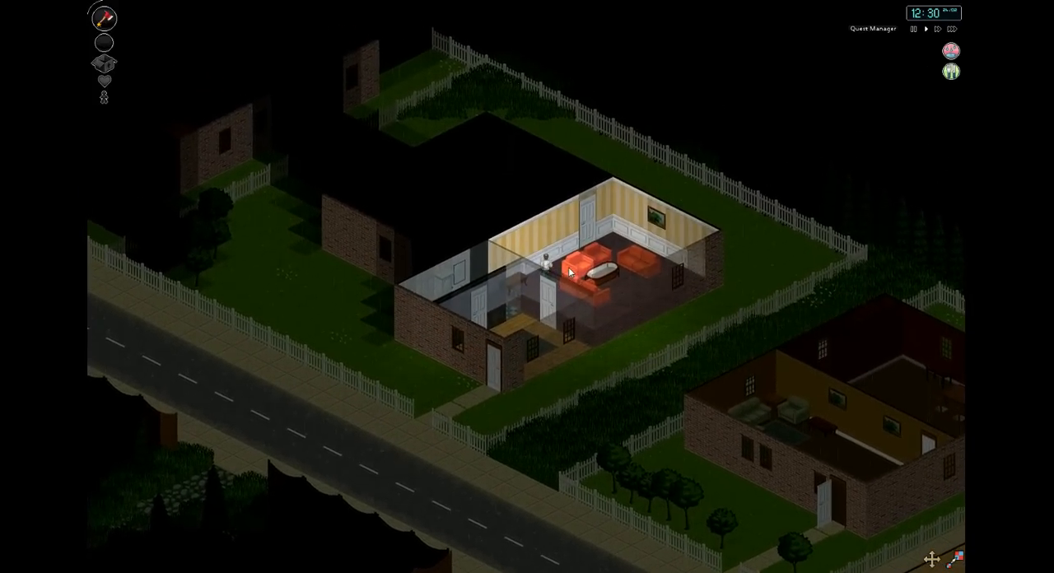
{"action": "left_click", "coordinate": [570, 272]}
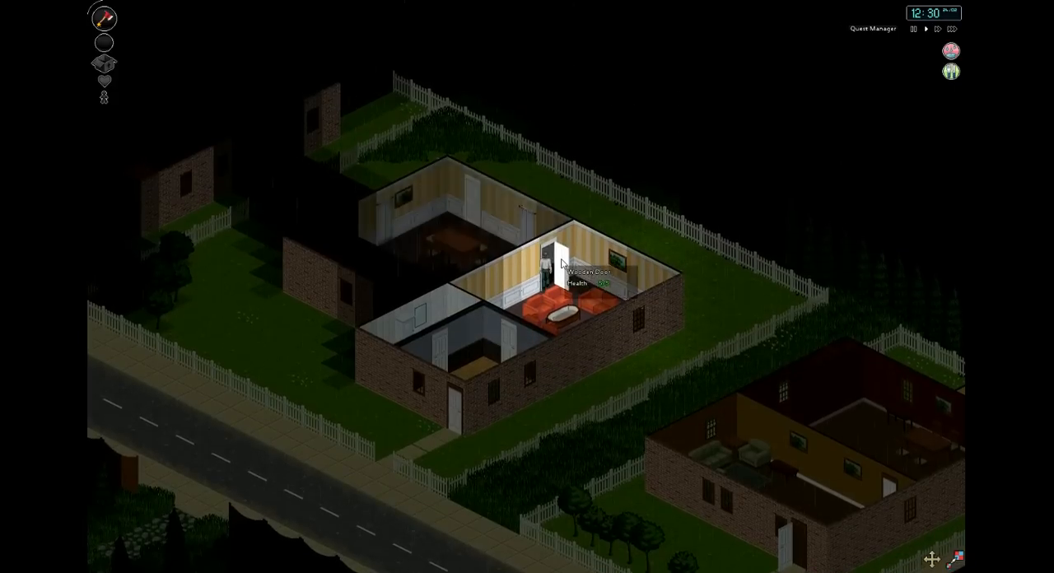
{"action": "left_click", "coordinate": [563, 263]}
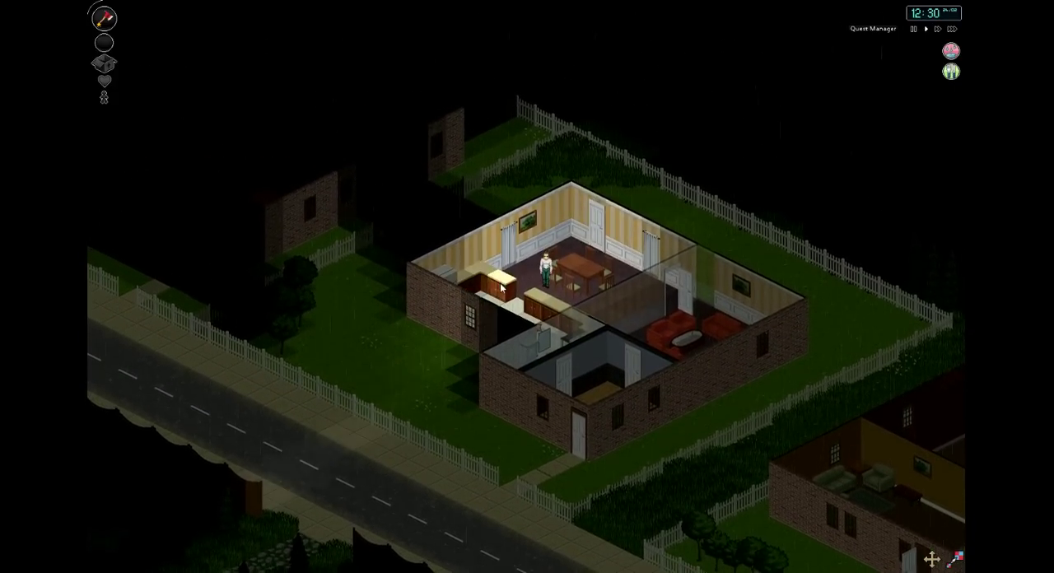
Move between the kitchen counter and dining room and search the container by the counter
{"action": "left_click", "coordinate": [501, 287]}
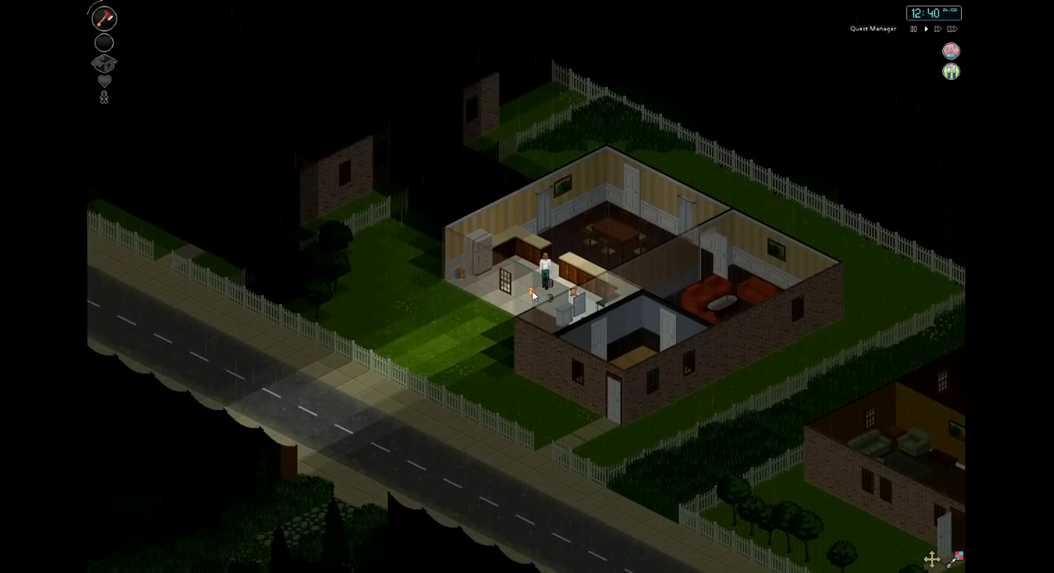
{"action": "left_click", "coordinate": [605, 258]}
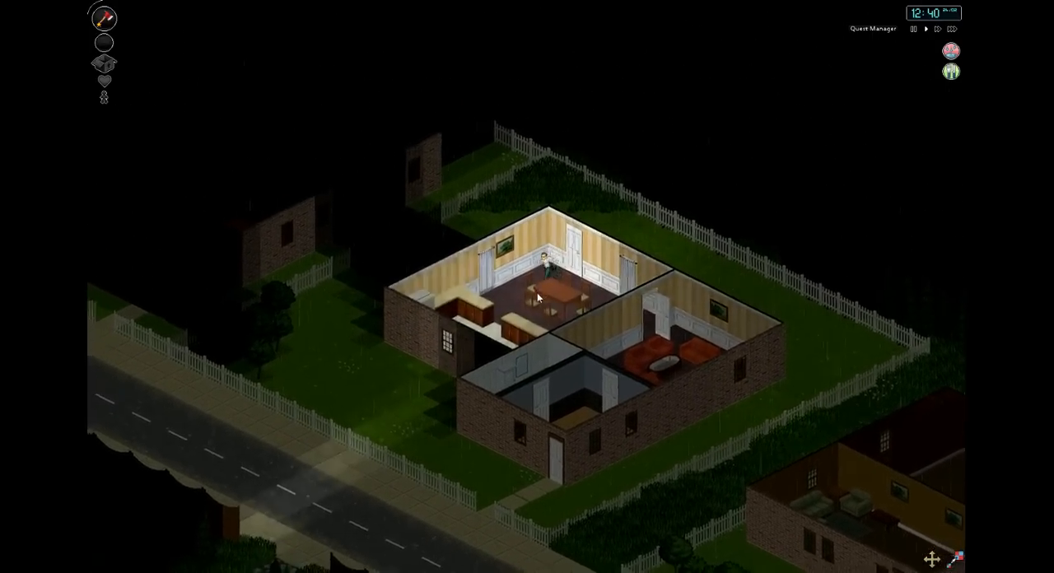
{"action": "left_click", "coordinate": [537, 297]}
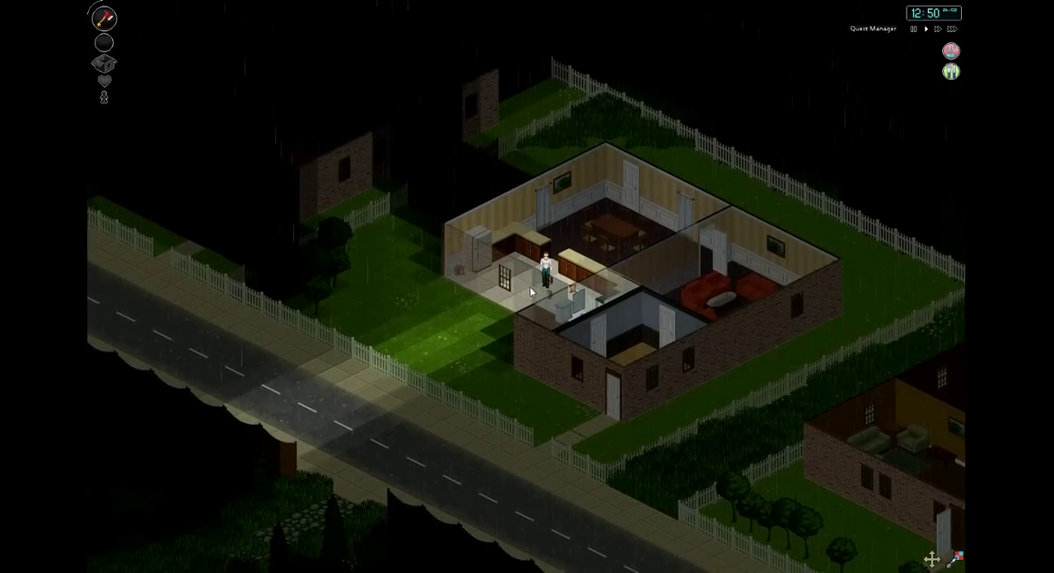
{"action": "left_click", "coordinate": [557, 288]}
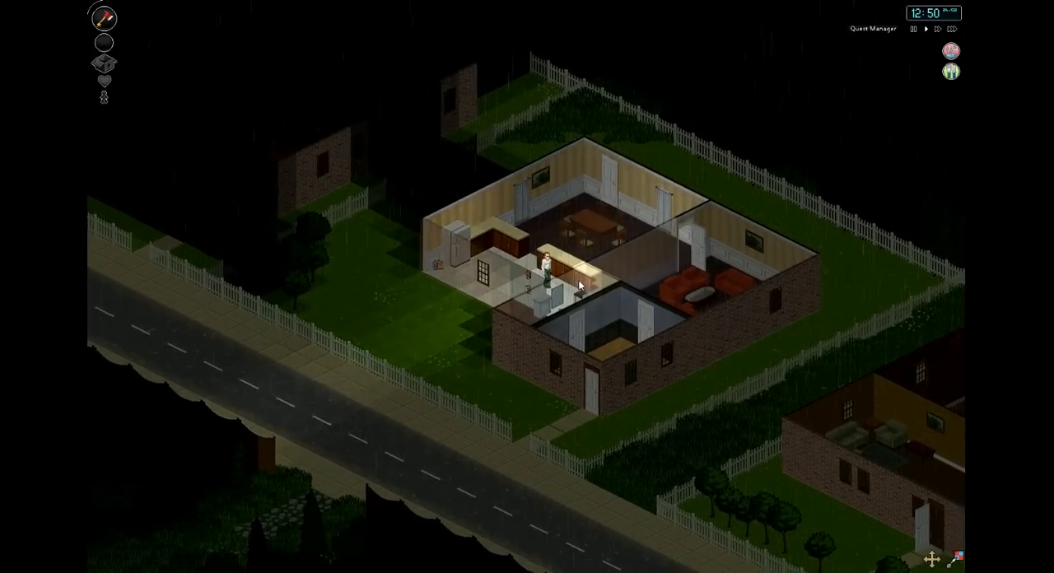
{"action": "left_click", "coordinate": [494, 265]}
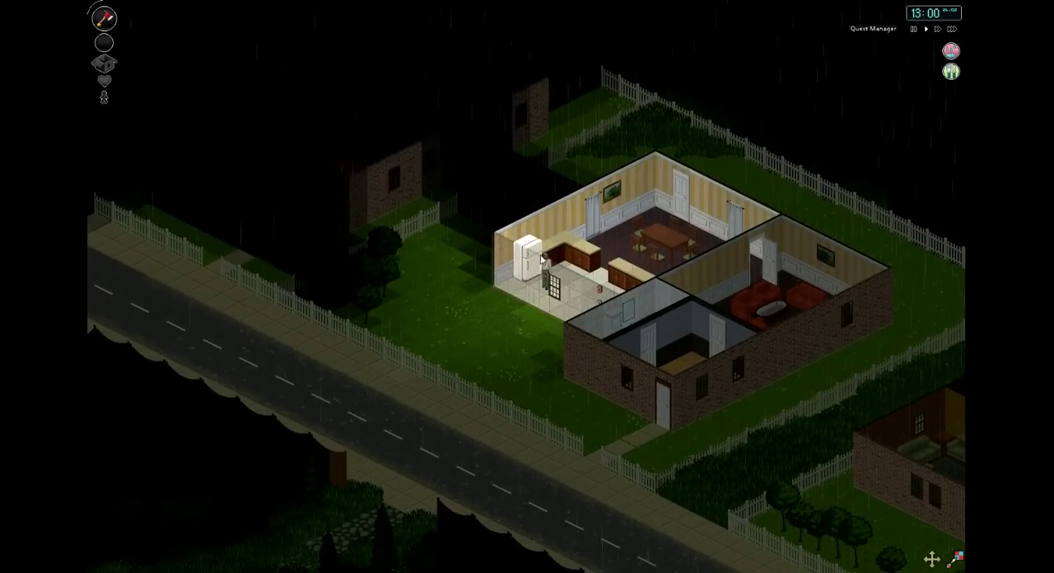
Check the fridge and the cupboard under the counter for food, then head toward the dining area
{"action": "left_click", "coordinate": [531, 257]}
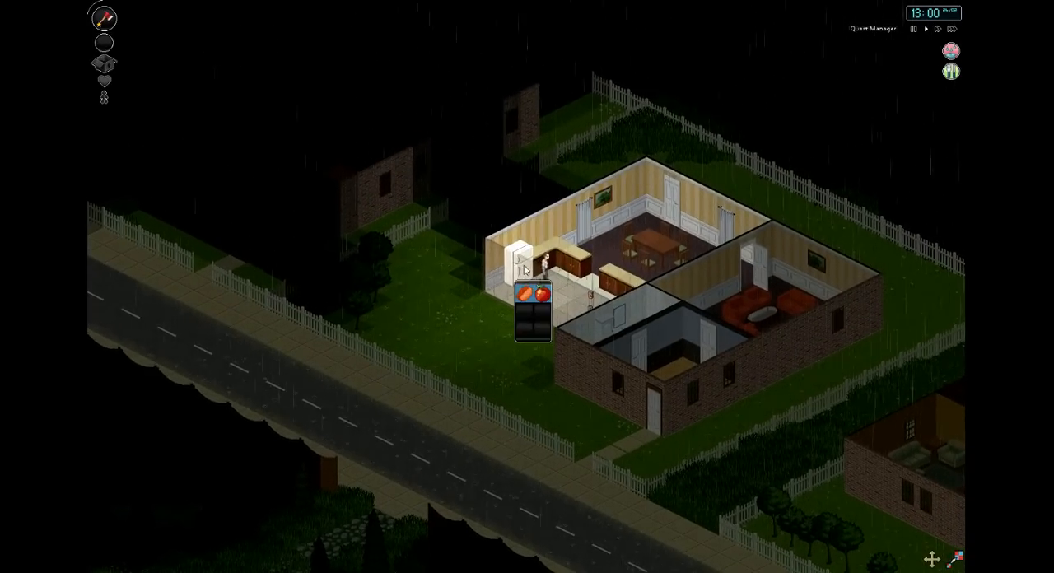
{"action": "left_click", "coordinate": [542, 257]}
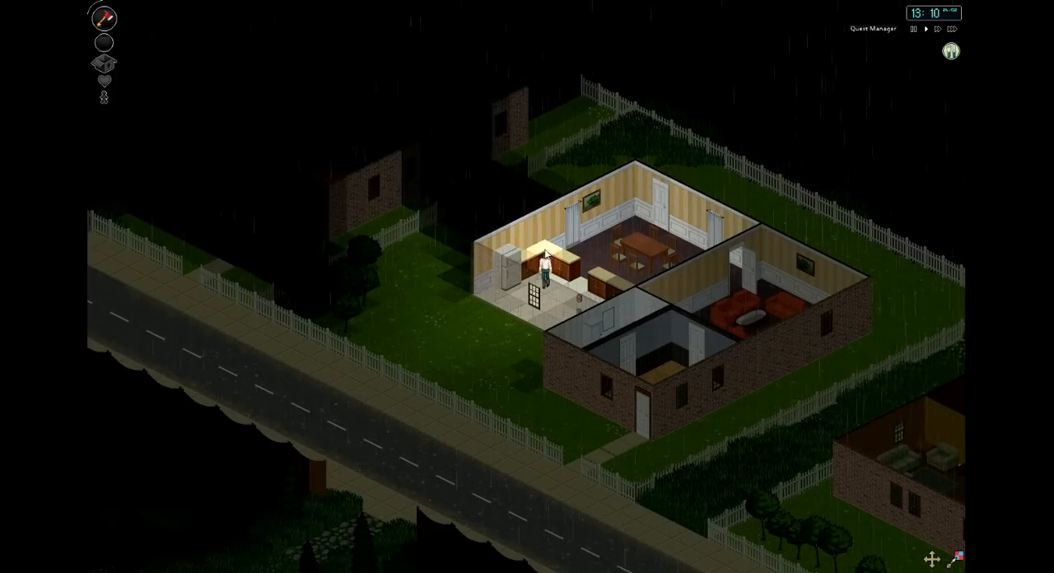
{"action": "left_click", "coordinate": [590, 291]}
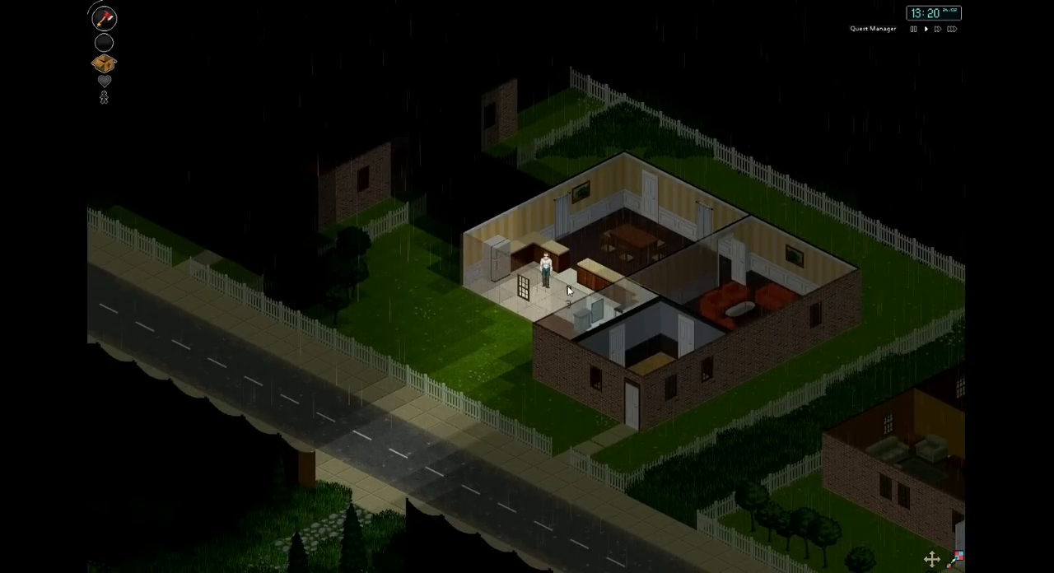
{"action": "left_click", "coordinate": [590, 293]}
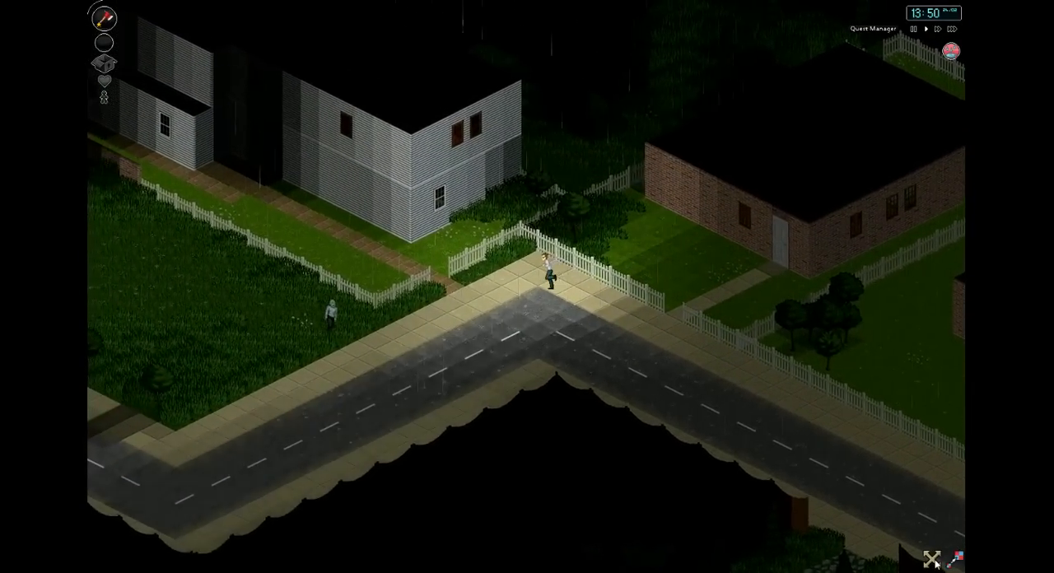
{"action": "scroll", "coordinate": [578, 392], "scroll_direction": "up", "scroll_amount": 3}
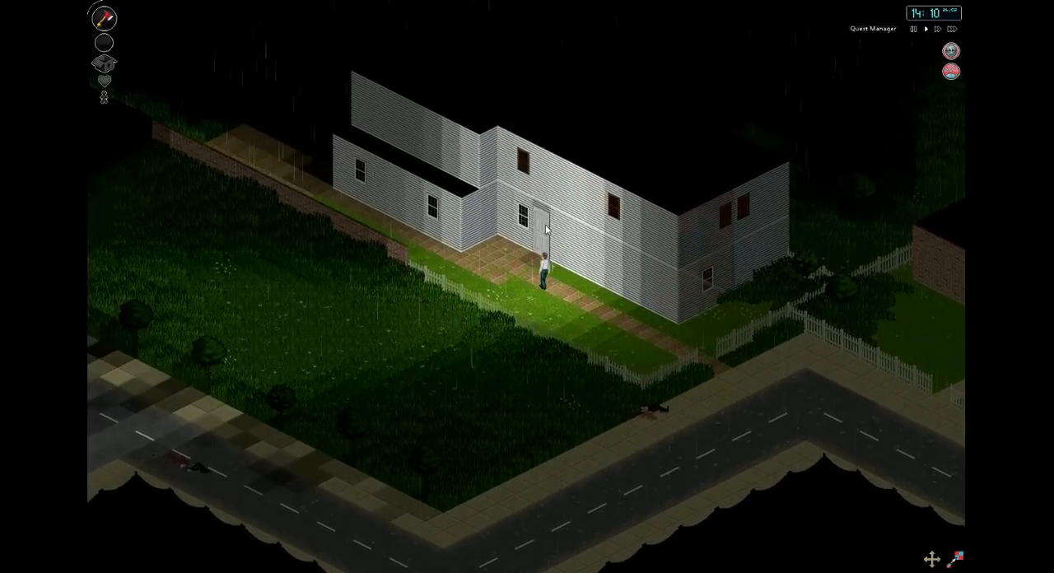
Enter the grey house, close its front door behind the survivor and pass through the interior door
{"action": "left_click", "coordinate": [529, 221]}
{"action": "left_click", "coordinate": [543, 251]}
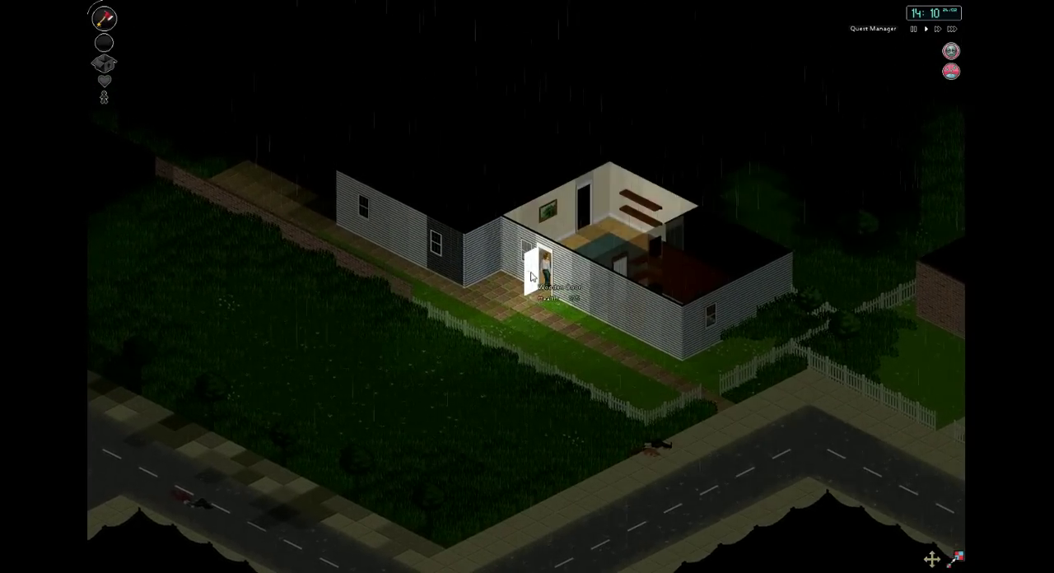
{"action": "left_click", "coordinate": [531, 277]}
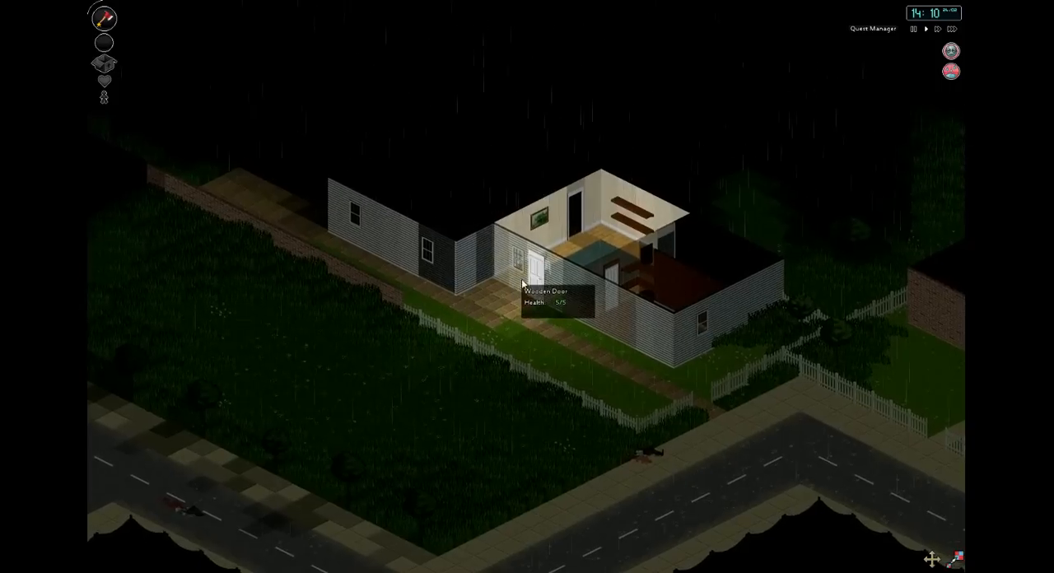
{"action": "left_click", "coordinate": [618, 269]}
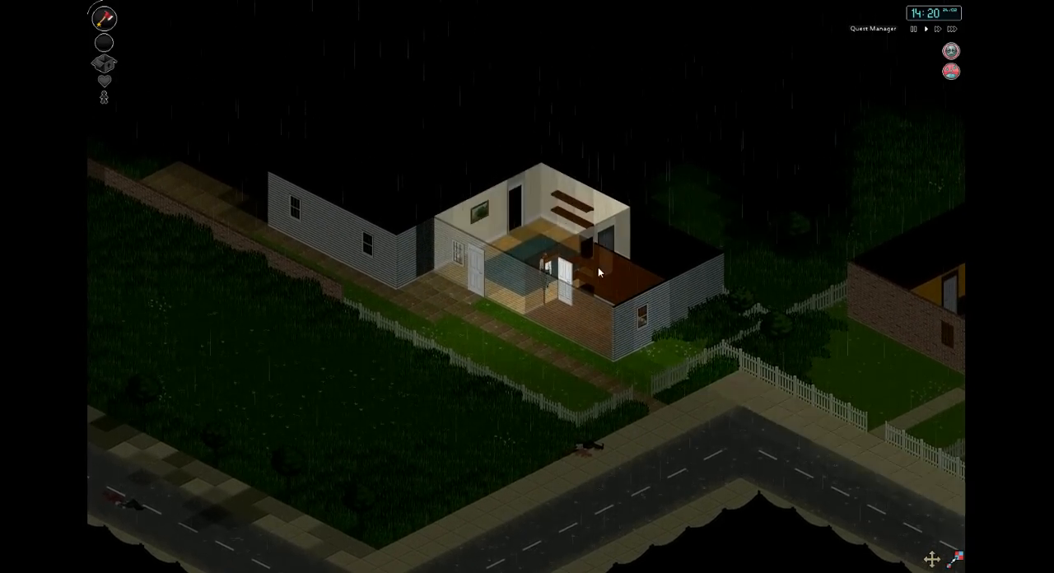
{"action": "left_click", "coordinate": [598, 267]}
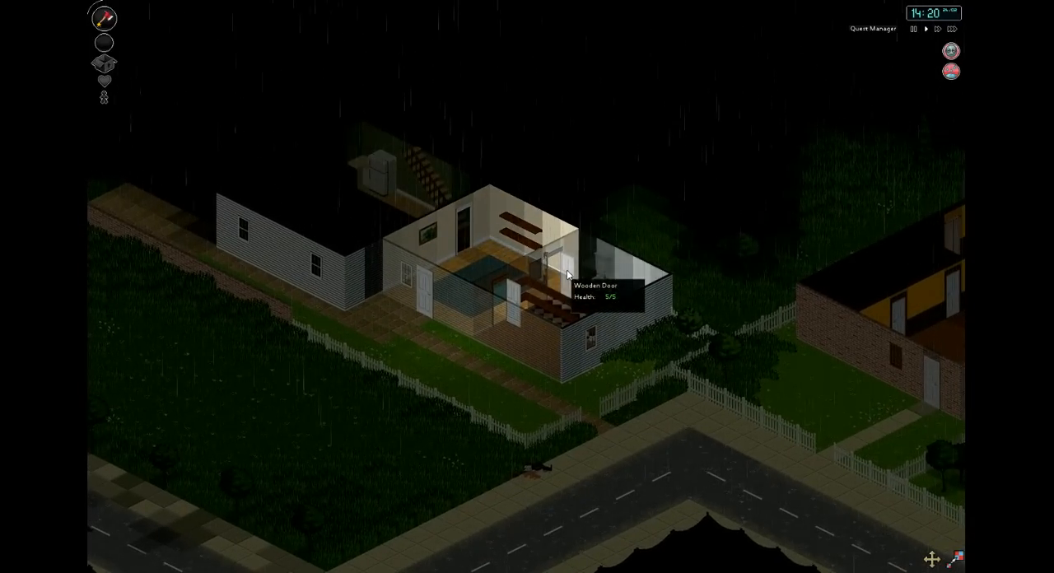
Walk through the rooms and bathroom into the hallway and on into the kitchen
{"action": "left_click", "coordinate": [567, 274]}
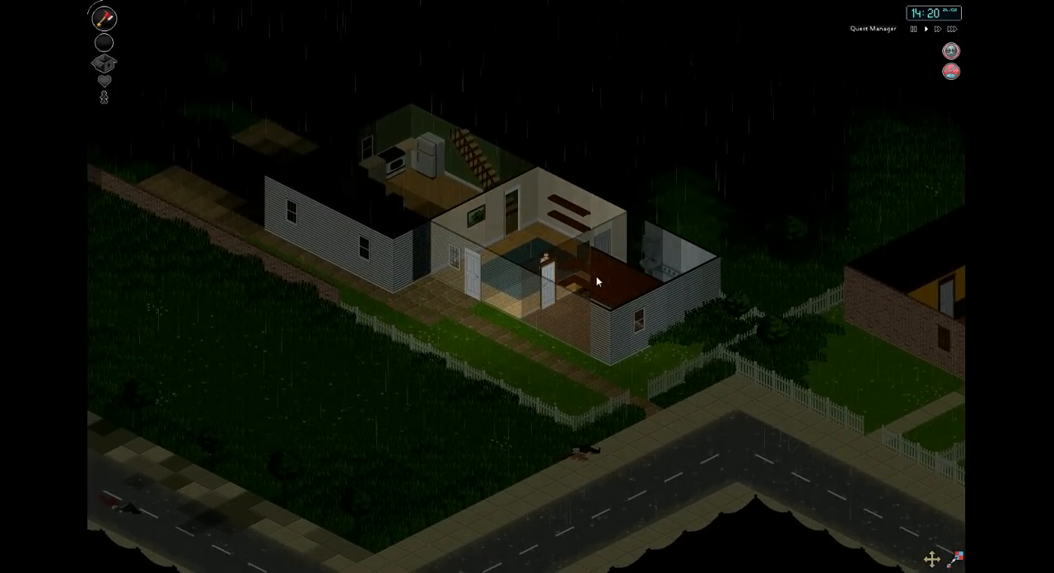
{"action": "left_click", "coordinate": [597, 282]}
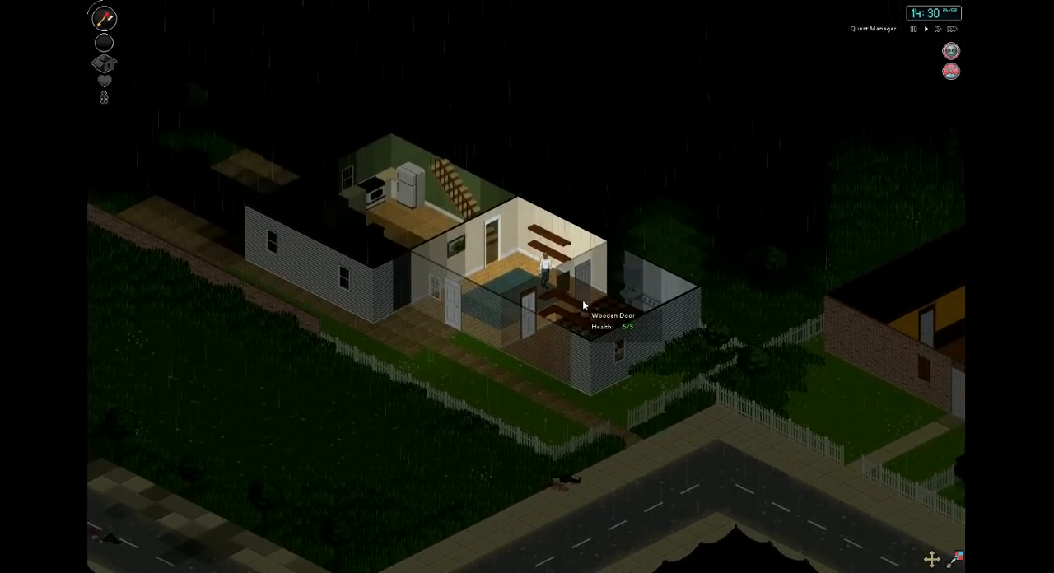
{"action": "left_click", "coordinate": [583, 305]}
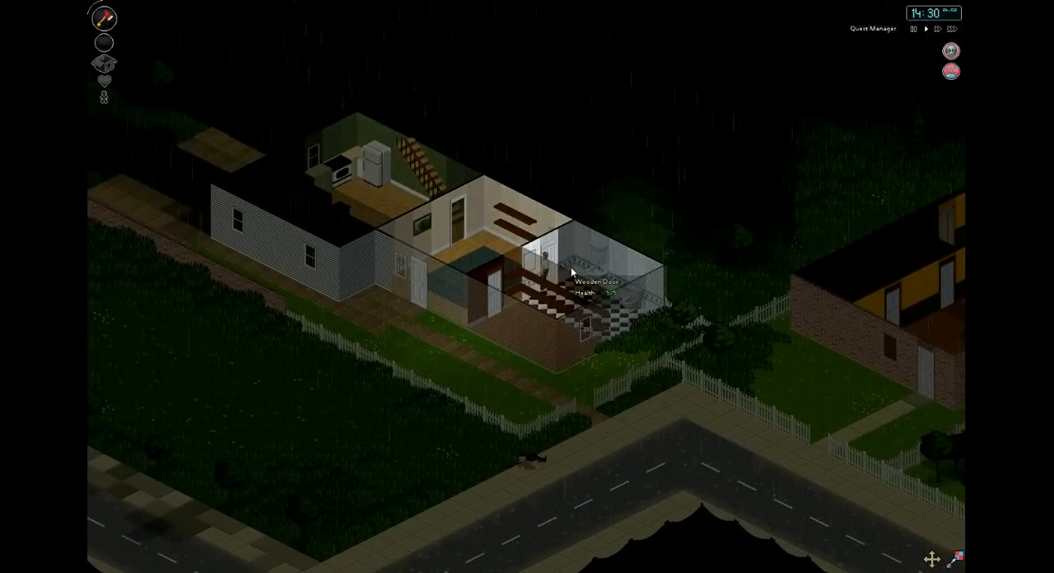
{"action": "left_click", "coordinate": [545, 261]}
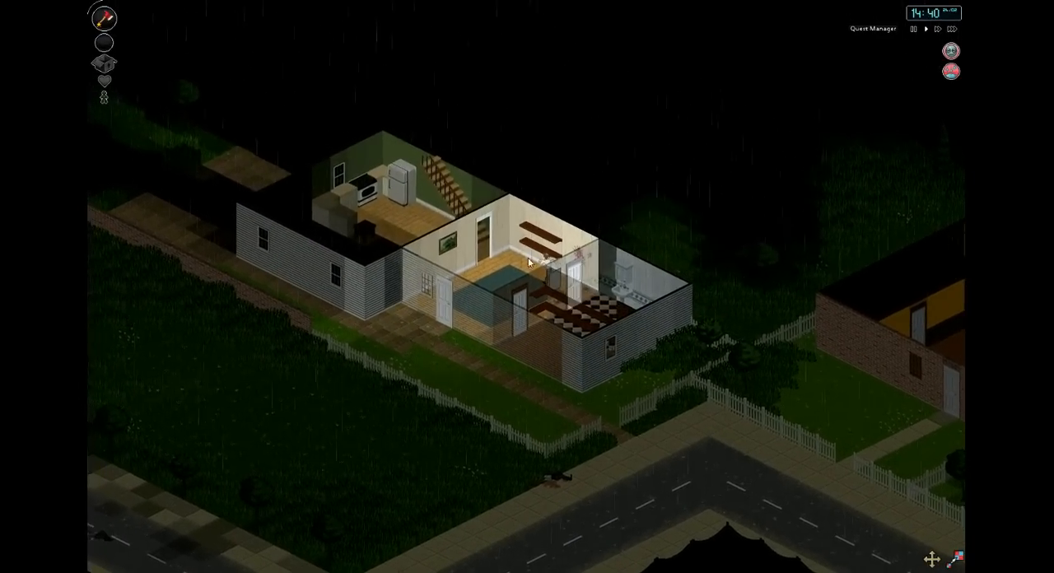
{"action": "left_click", "coordinate": [527, 247]}
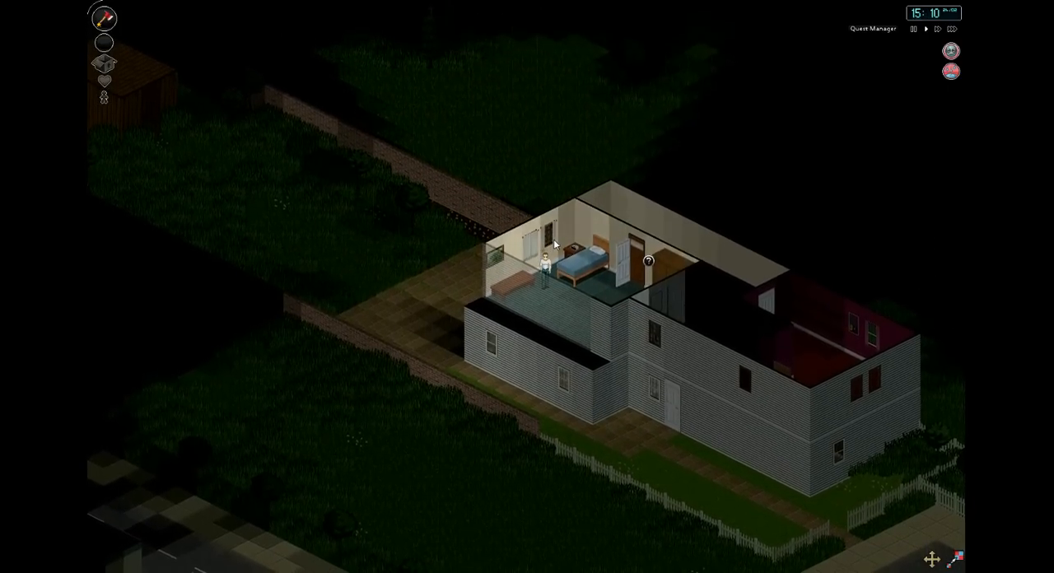
Walk from the blue-bed bedroom through the hallway into the east pink room
{"action": "key", "text": "d"}
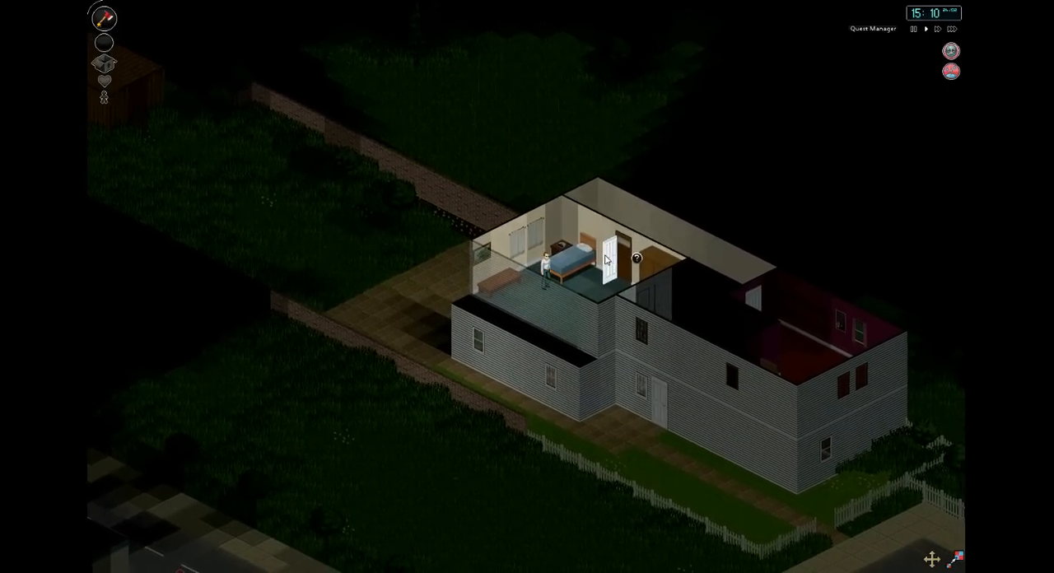
{"action": "key", "text": "d"}
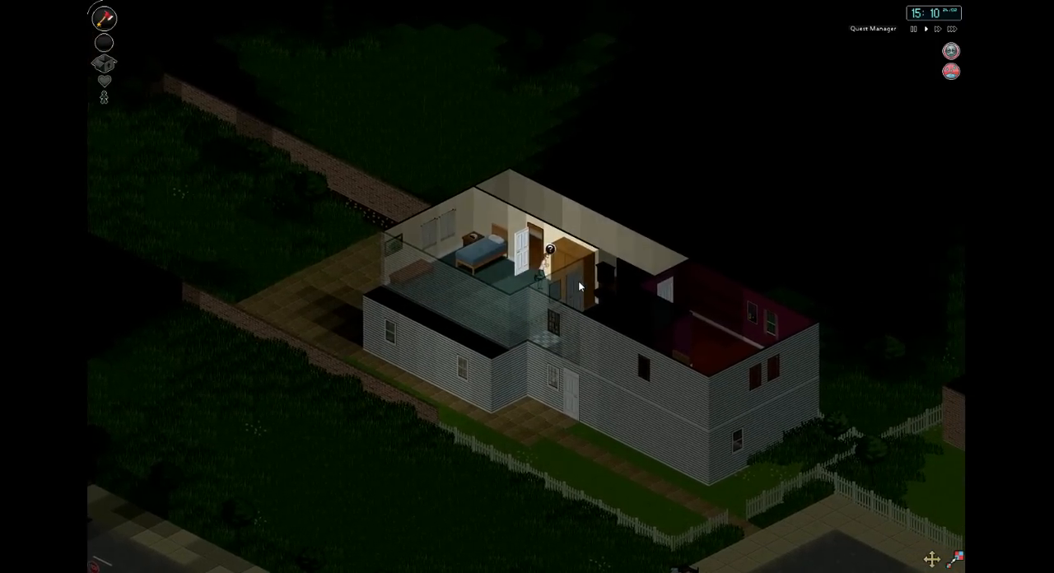
{"action": "key", "text": "s"}
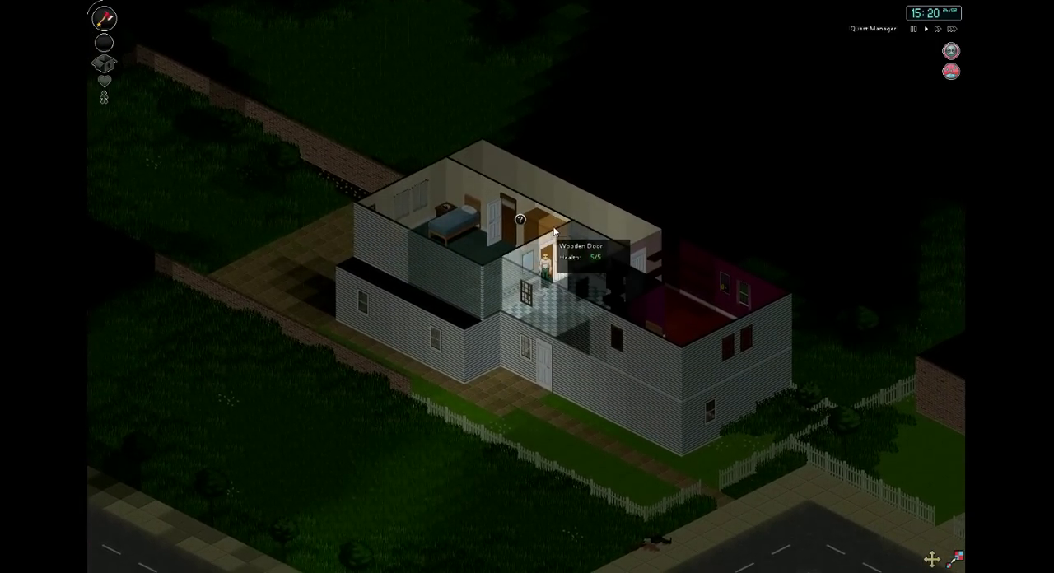
{"action": "key", "text": "w"}
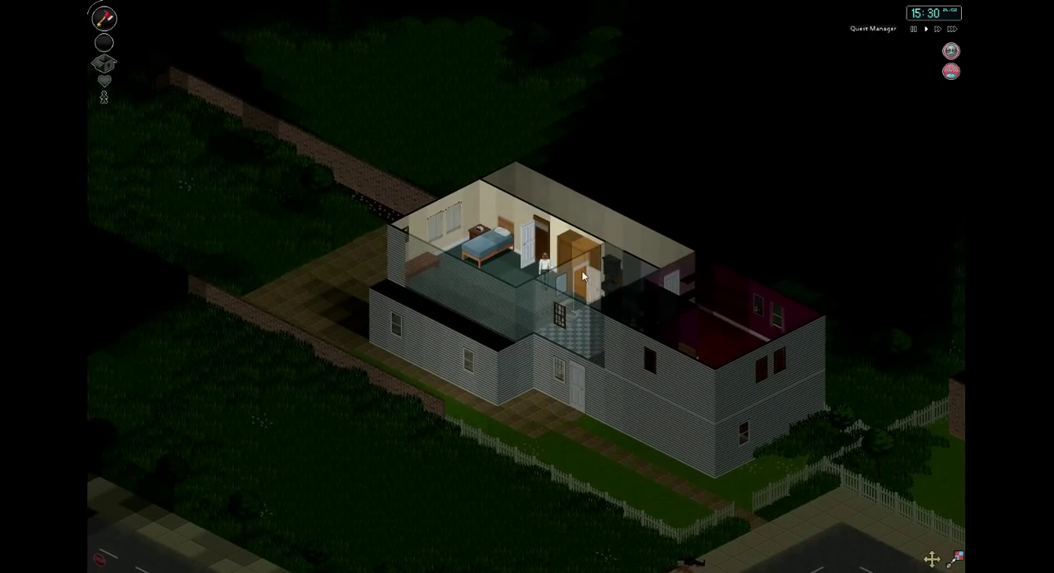
{"action": "key", "text": "d"}
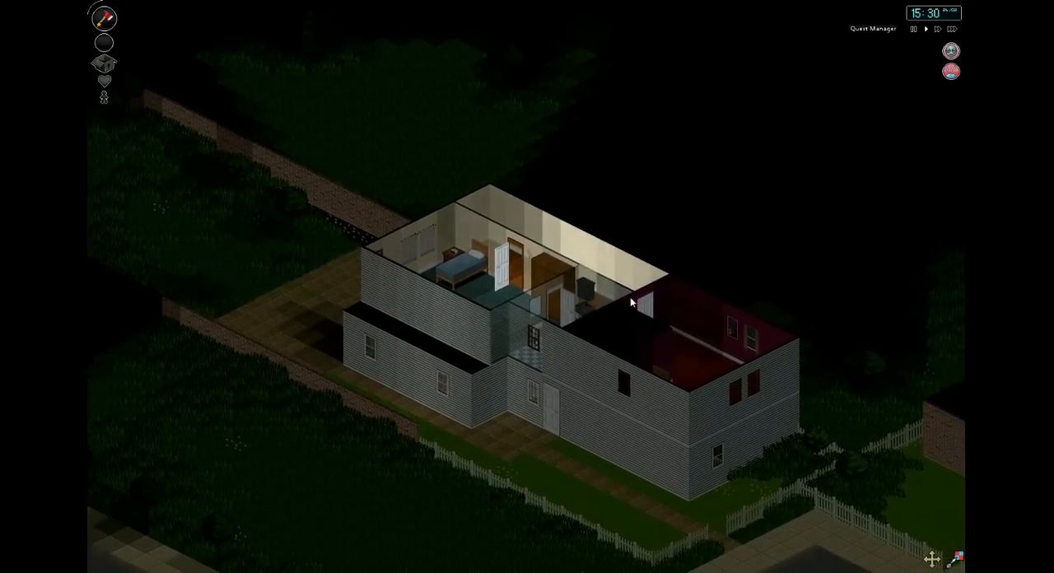
{"action": "key", "text": "d"}
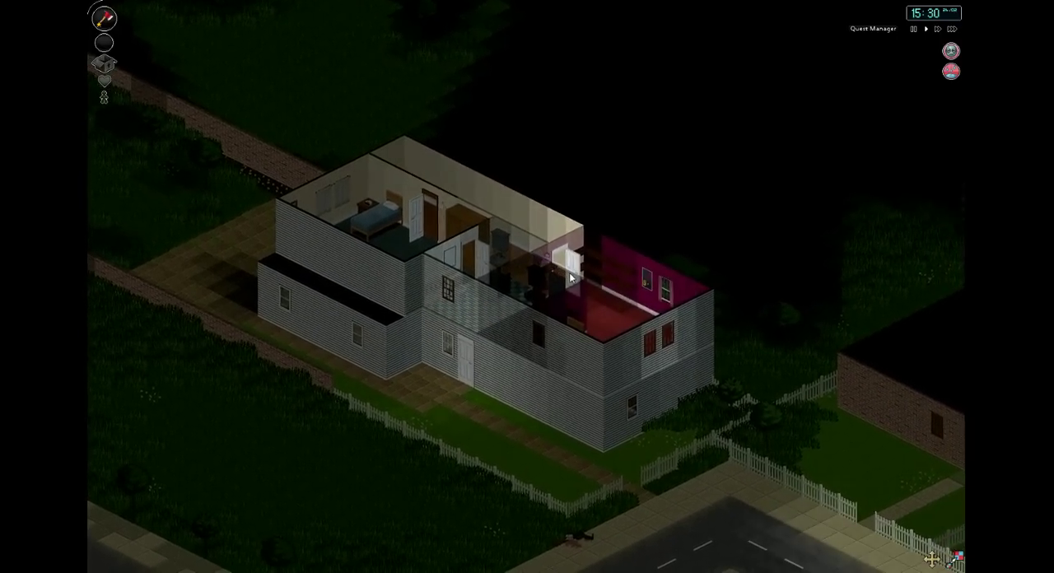
{"action": "key", "text": "d"}
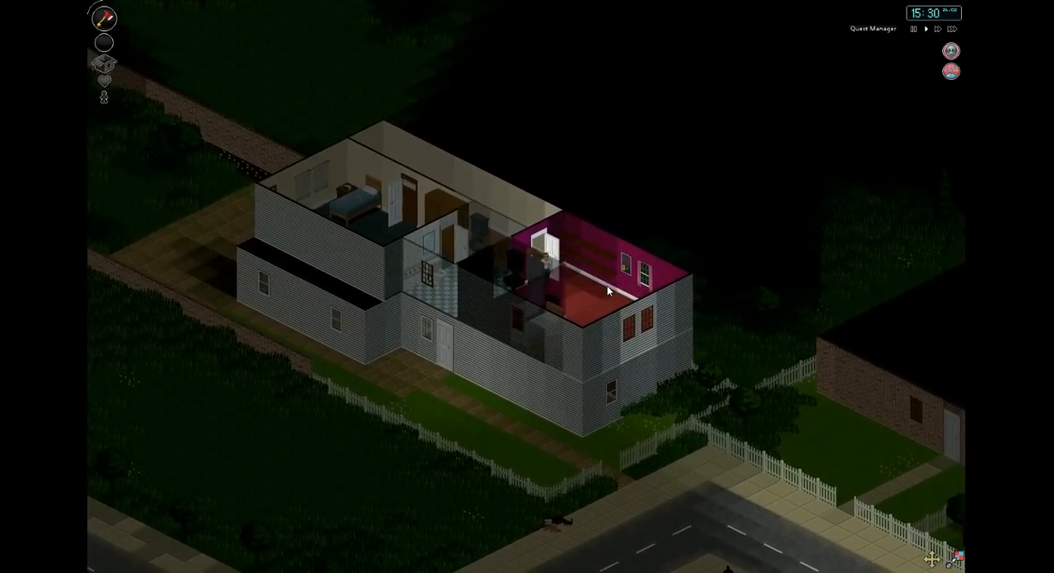
Look around the pink room and its window, then head back out toward the hall
{"action": "key", "text": "a"}
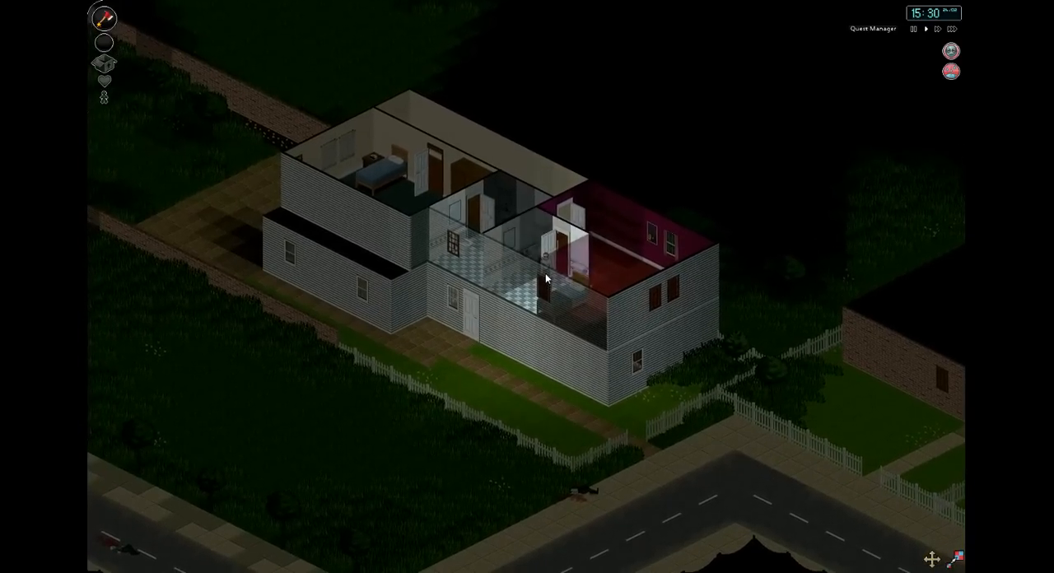
{"action": "key", "text": "d"}
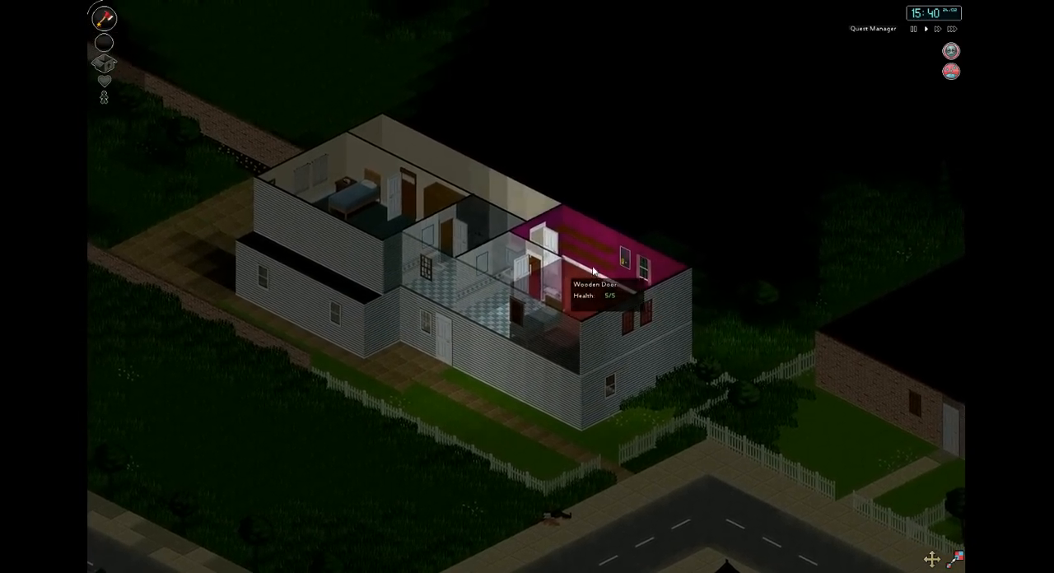
{"action": "key", "text": "d"}
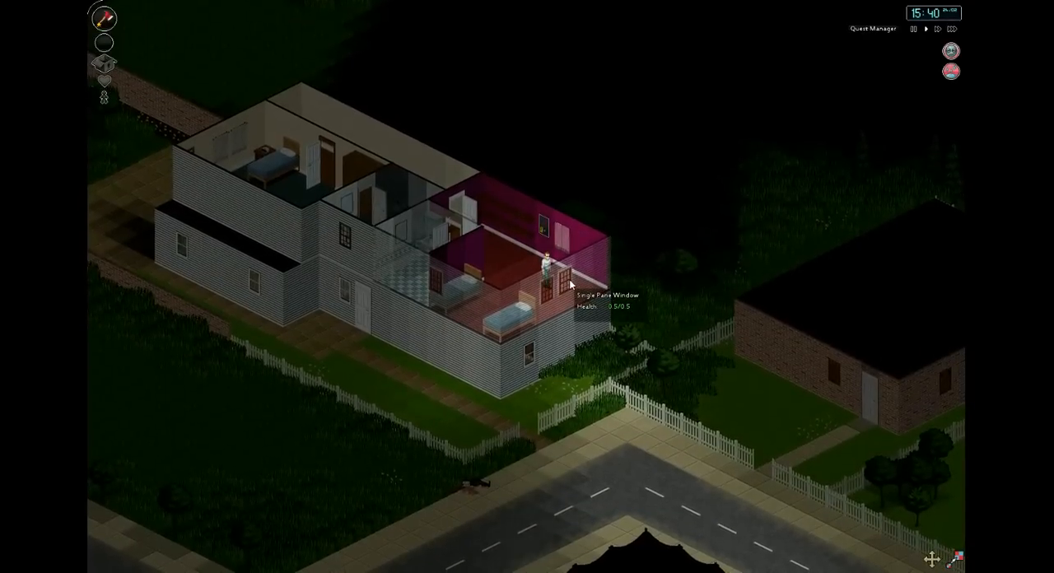
{"action": "key", "text": "d"}
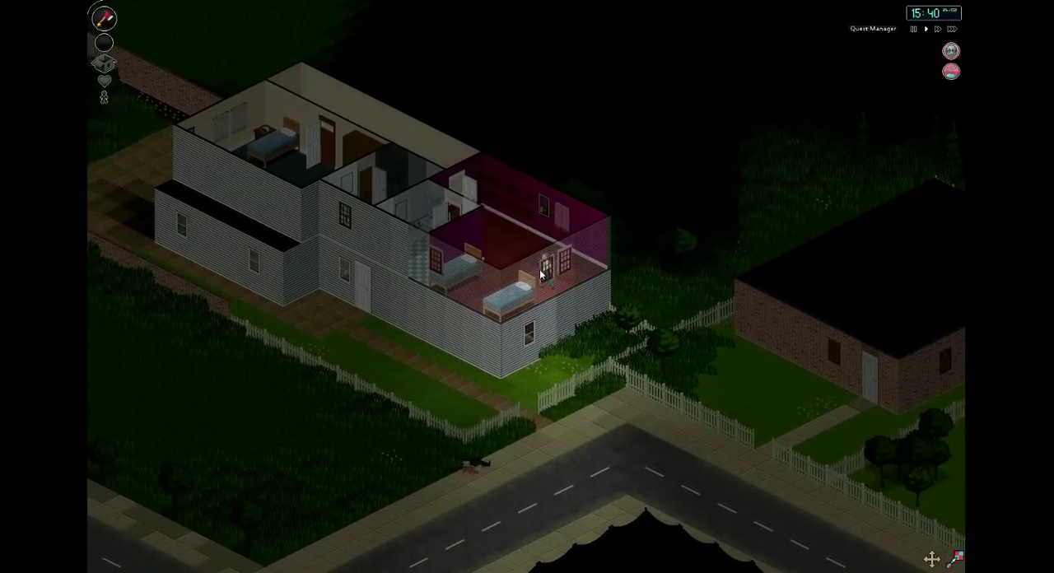
{"action": "key", "text": "a"}
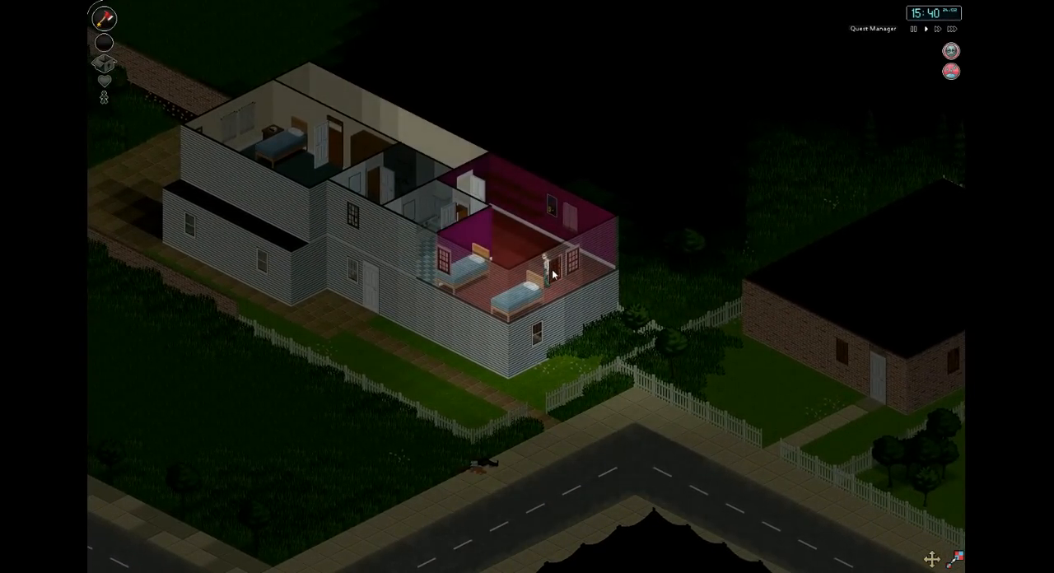
{"action": "key", "text": "a"}
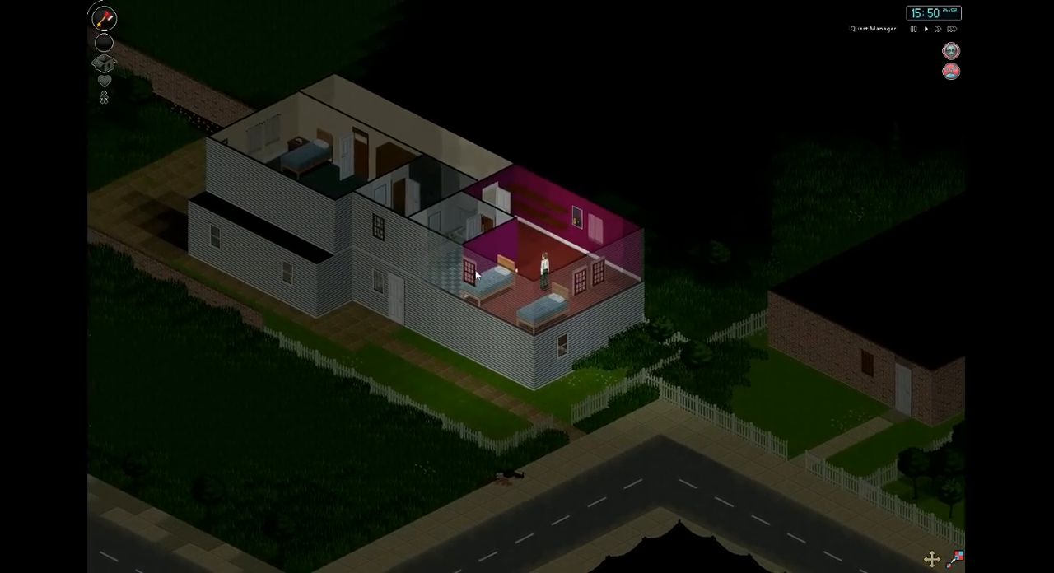
{"action": "key", "text": "a"}
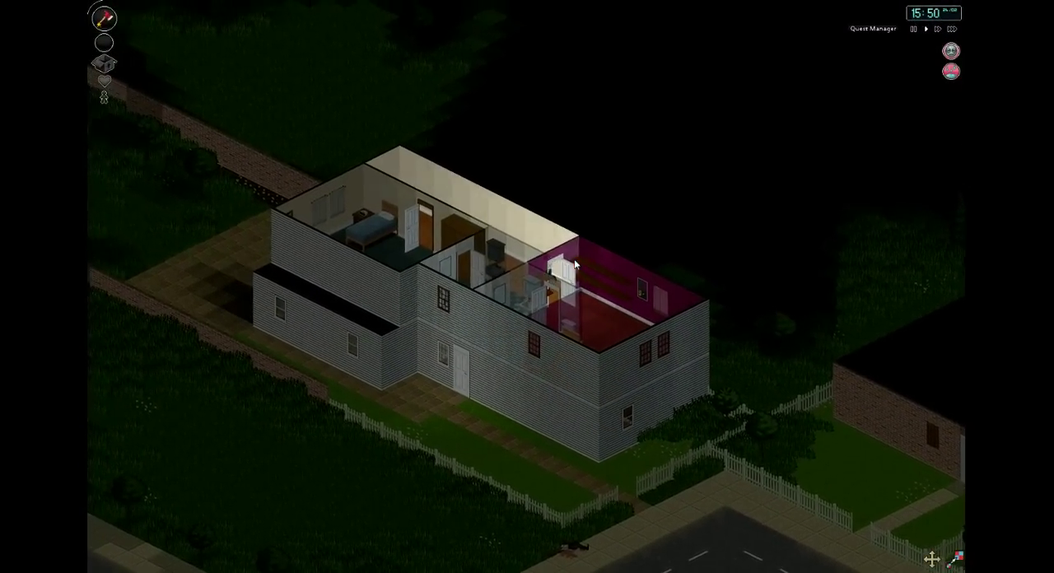
{"action": "key", "text": "w"}
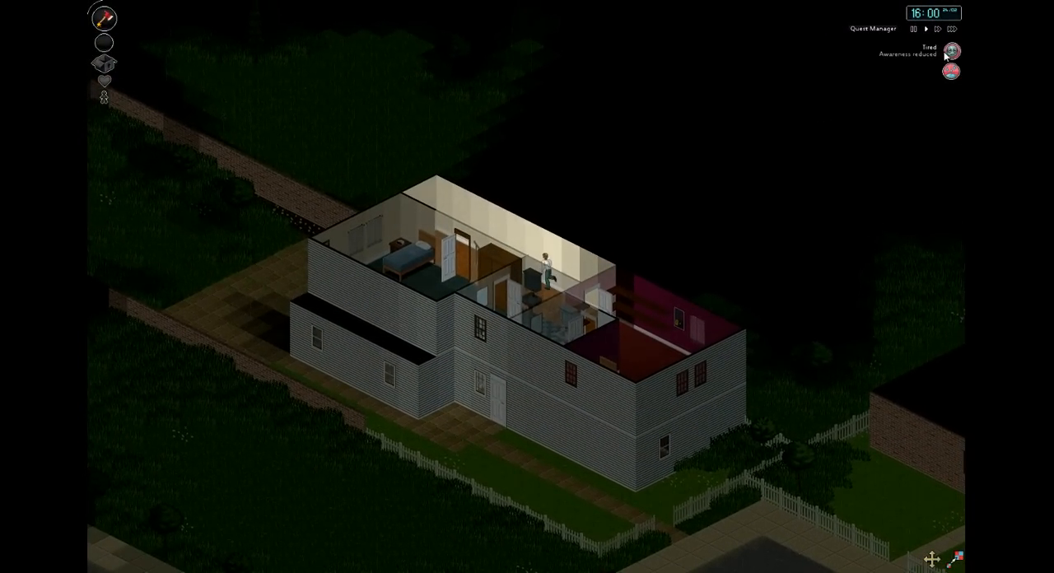
Return to the left blue-bed bedroom, opening its wooden door and stepping in beside the bed
{"action": "key", "text": "a"}
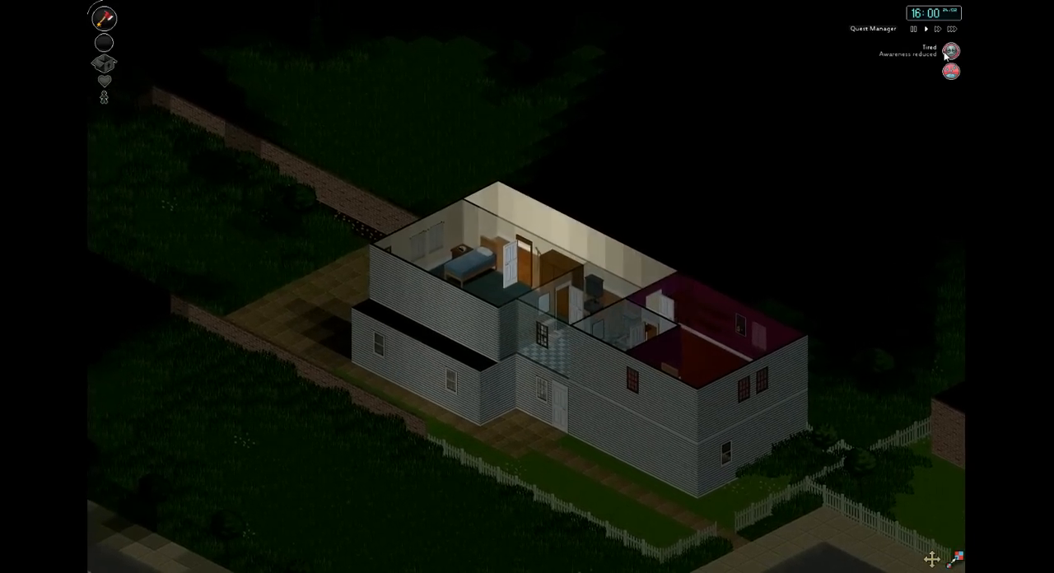
{"action": "key", "text": "a"}
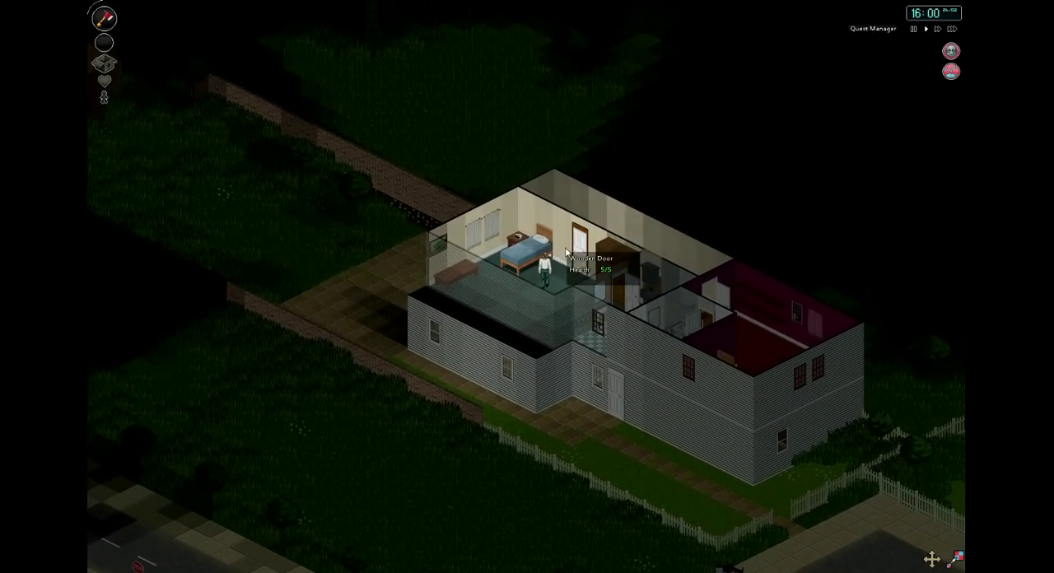
{"action": "left_click", "coordinate": [567, 253]}
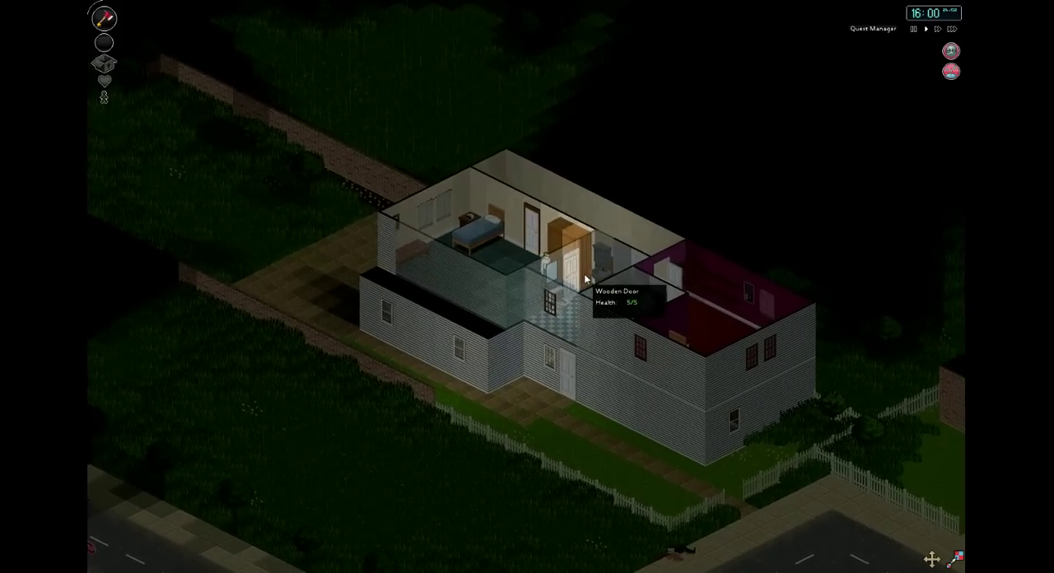
{"action": "left_click", "coordinate": [507, 262]}
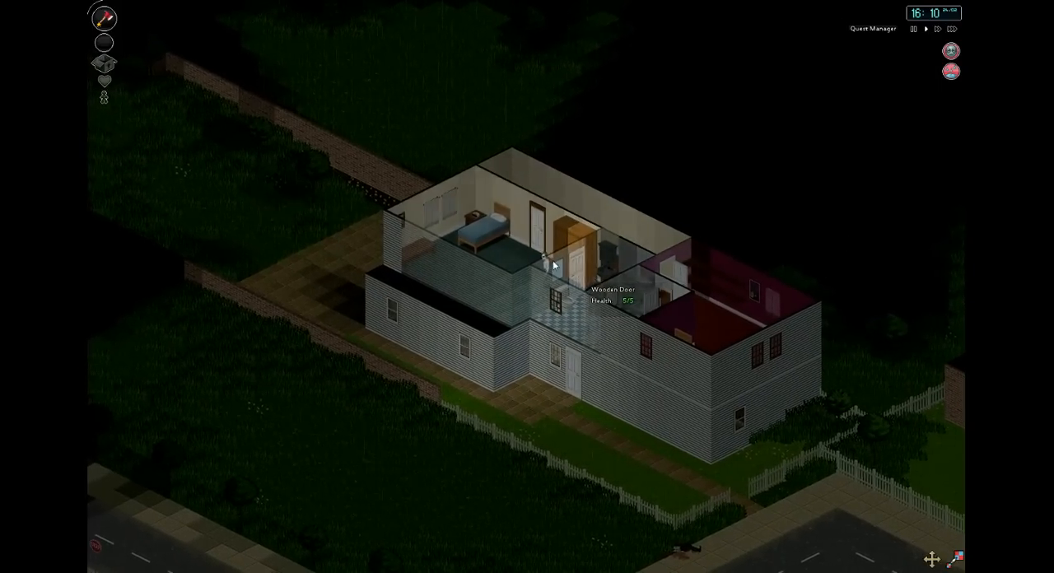